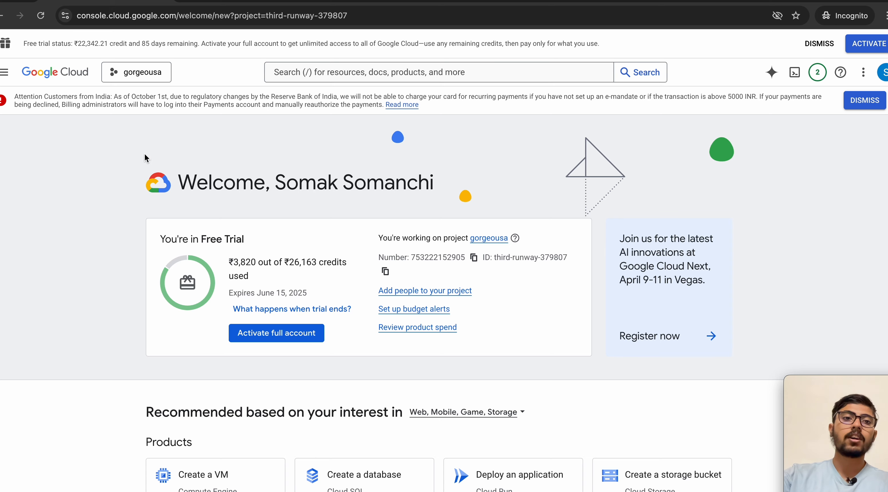
Step: From the Cloud overview dashboard, open the Billing card's detailed charges report for the gorgeousa project
left_click(3, 75)
left_click(3, 75)
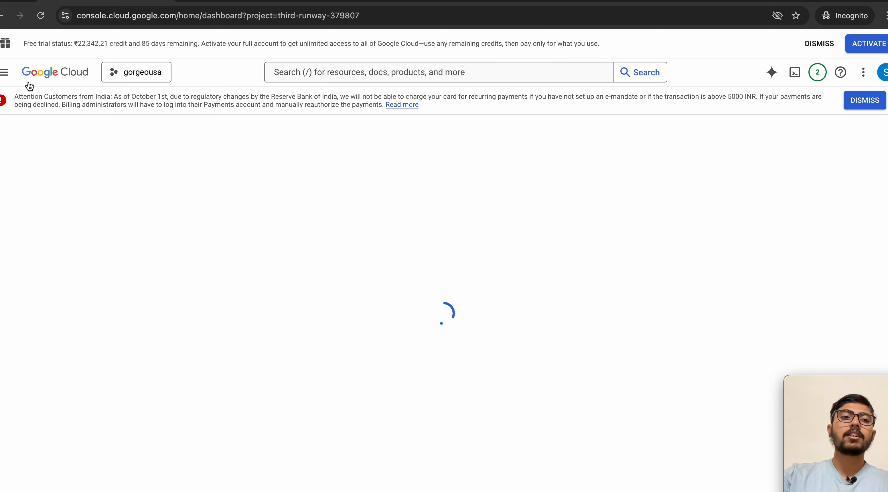
scroll(475, 284, "down", 1)
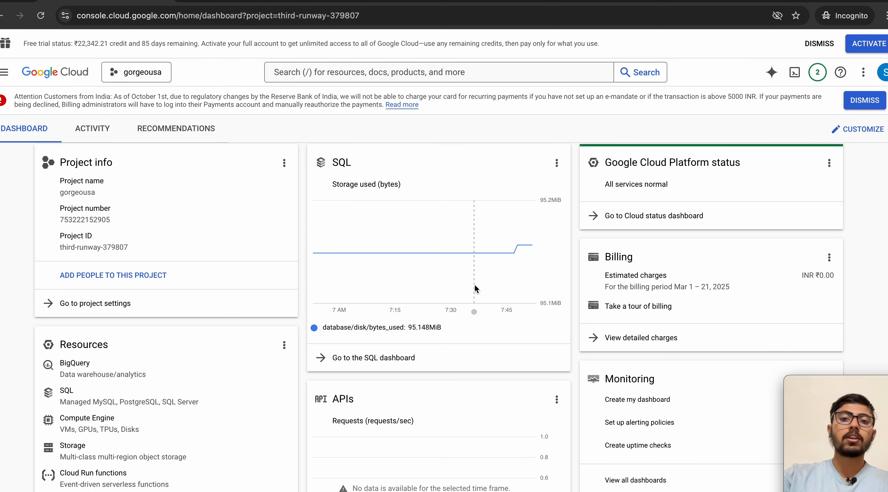
left_click(655, 324)
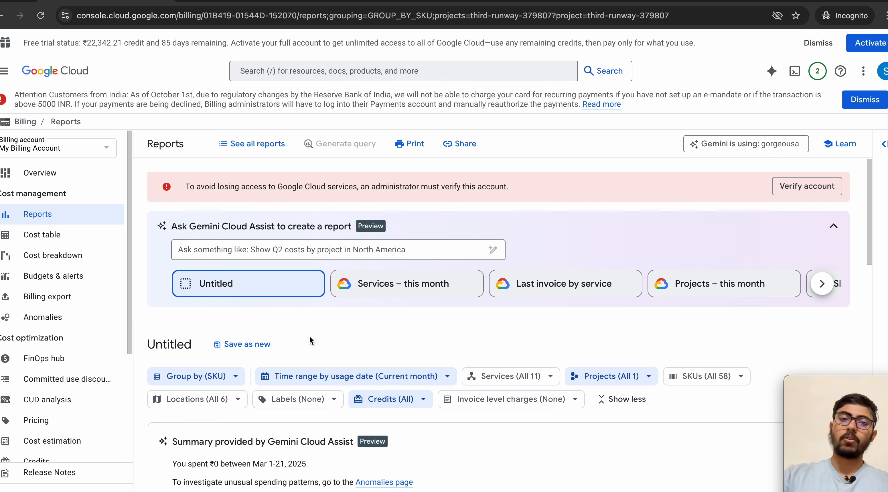
Step: Look over the cost report, and open and cancel its Group by options without changes
scroll(217, 408, "down", 3)
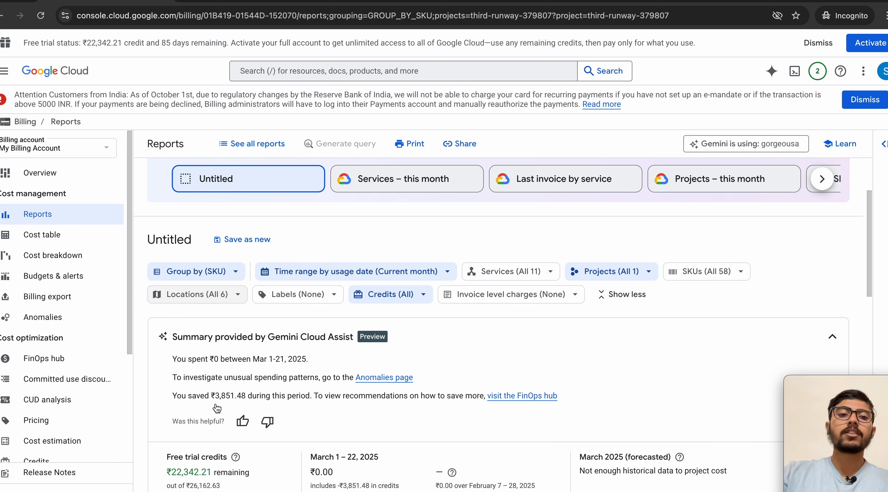
scroll(217, 408, "down", 1)
scroll(217, 408, "up", 2)
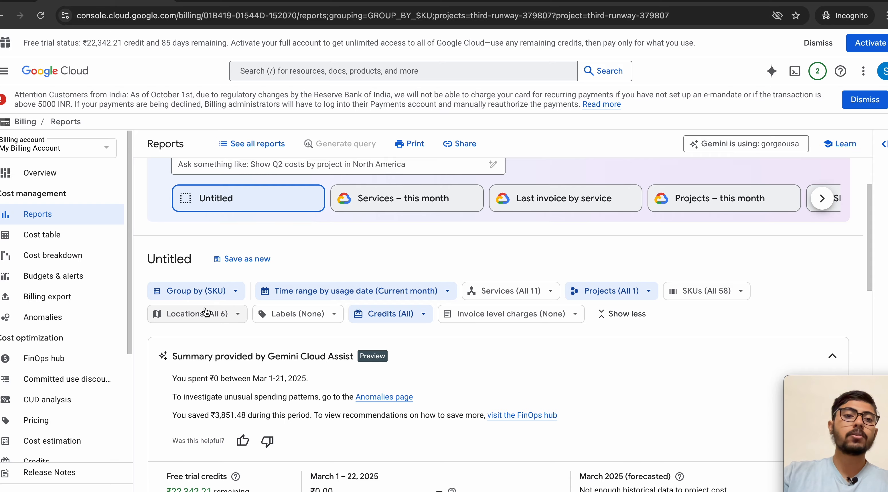
left_click(188, 292)
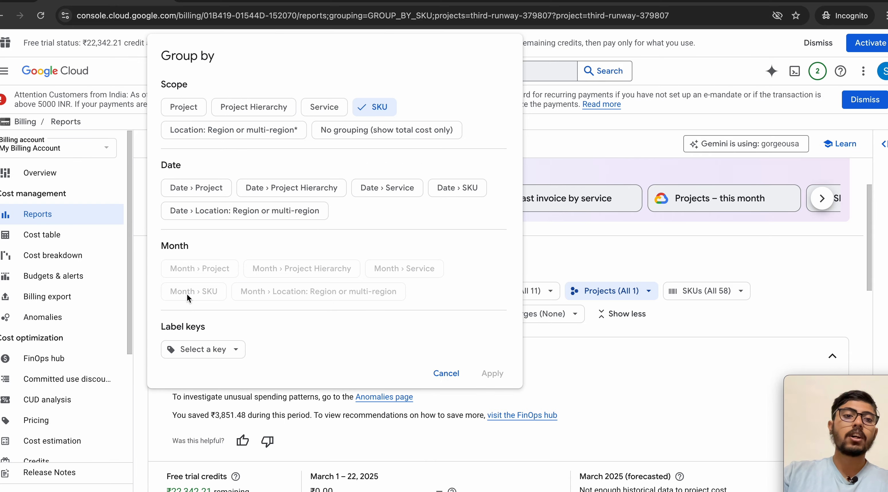
left_click(446, 372)
Step: Navigate through the Navigation menu to the Cloud SQL instances page
left_click(5, 77)
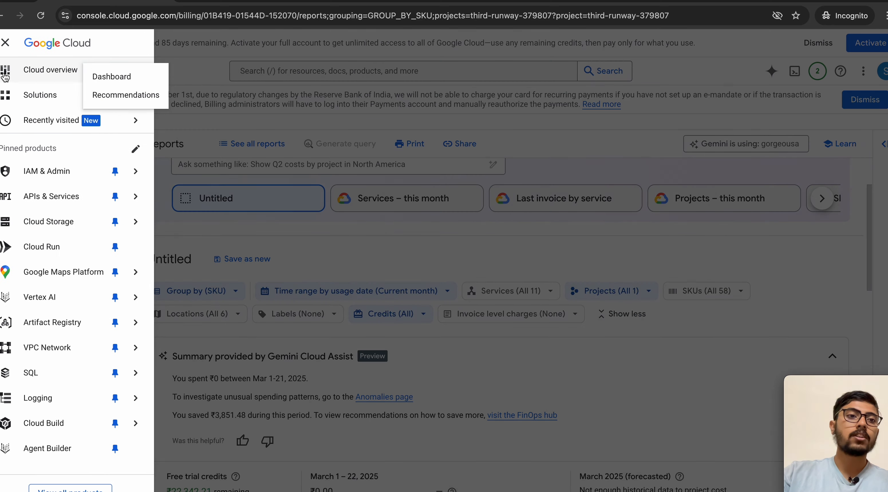
left_click(187, 68)
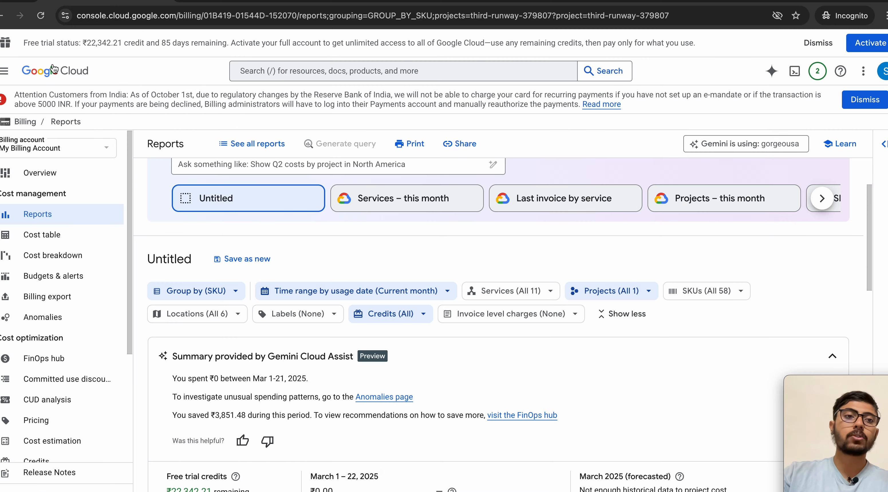
left_click(4, 71)
mouse_move(36, 299)
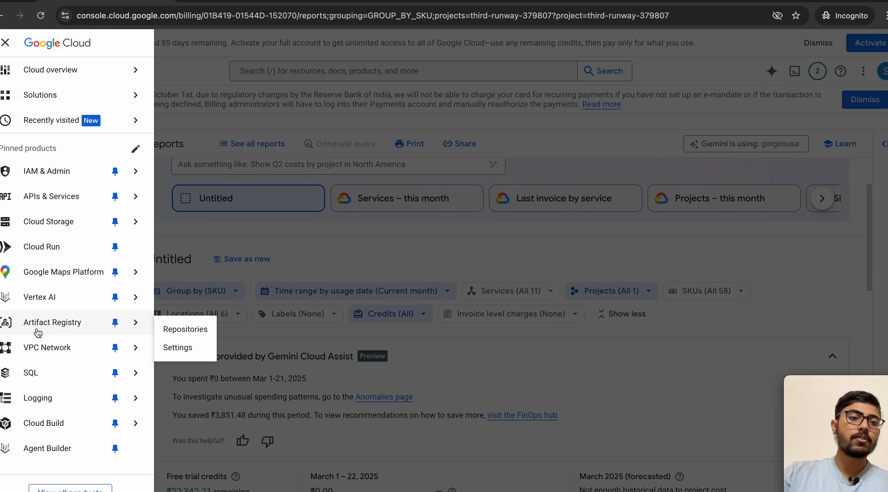
left_click(34, 373)
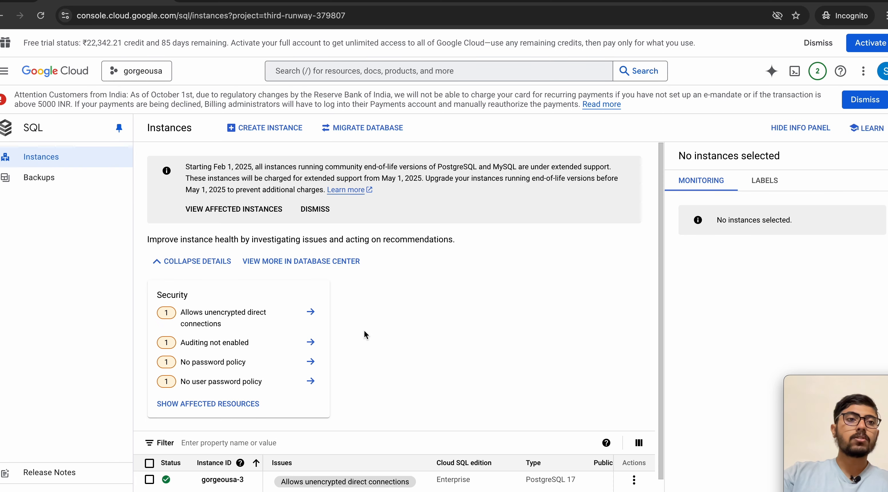
Step: Review the gorgeousa-3 instance in the table, then start creating a new Cloud SQL instance
scroll(252, 325, "down", 1)
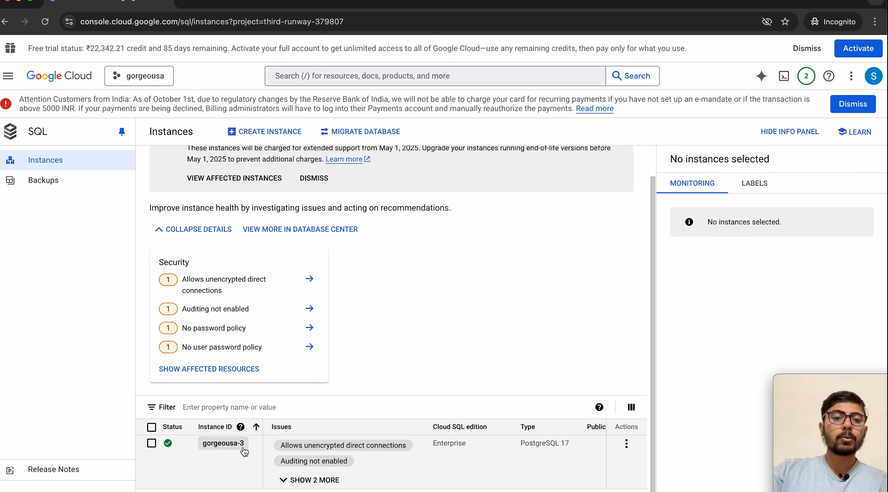
scroll(410, 469, "right", 5)
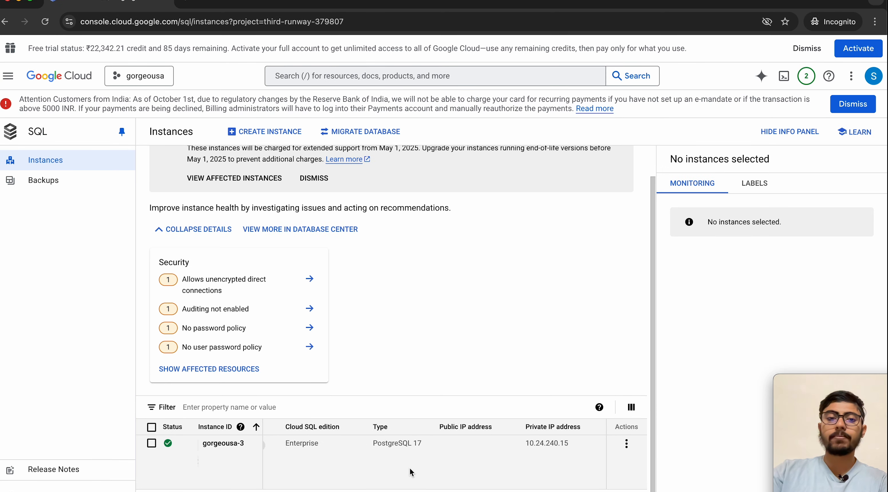
scroll(409, 467, "left", 5)
scroll(393, 403, "up", 1)
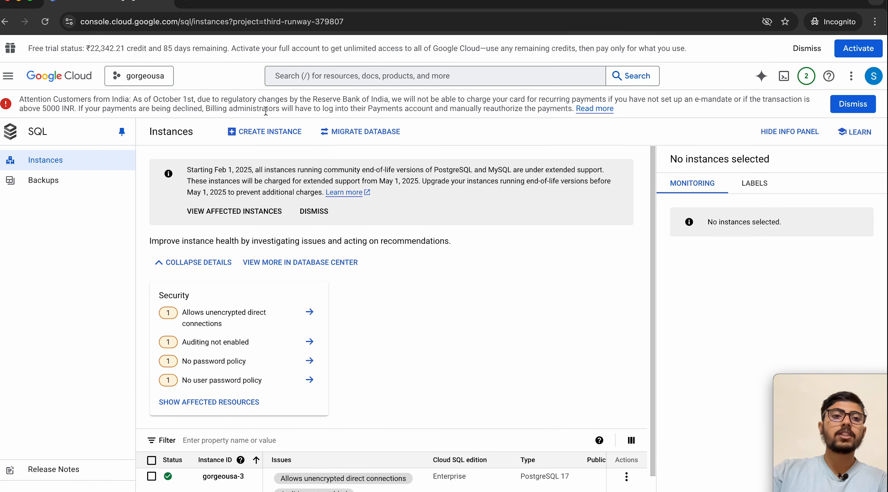
left_click(252, 137)
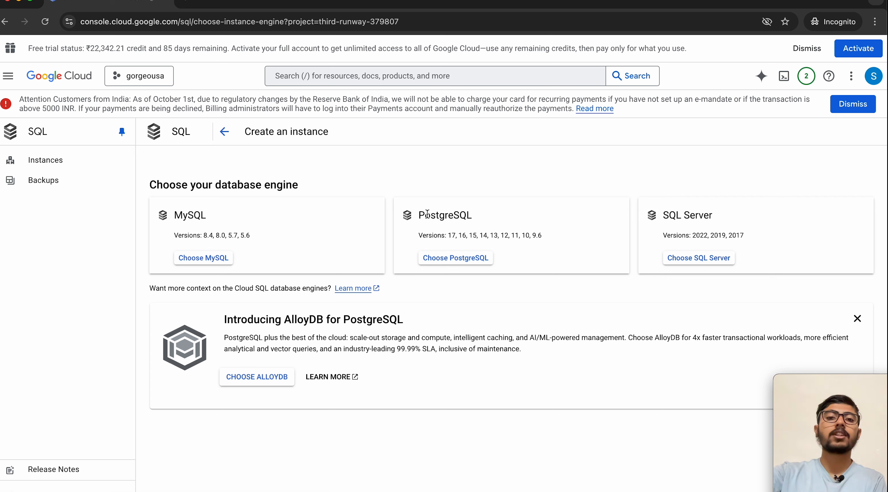
Step: Choose PostgreSQL as the engine and review the default Enterprise Plus, Production preset form
left_click(455, 264)
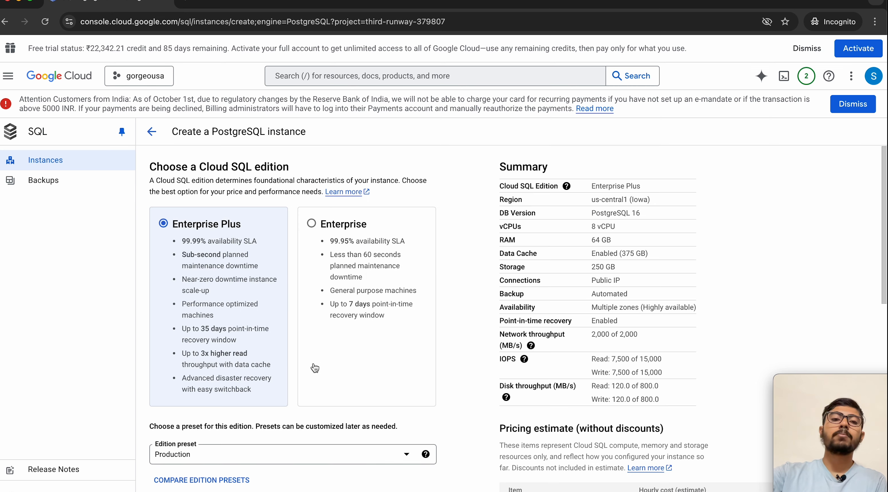
scroll(315, 367, "down", 10)
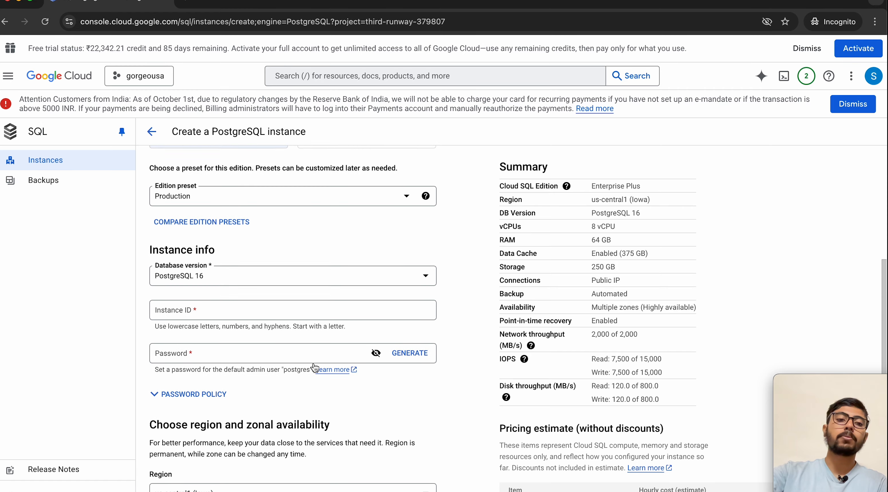
scroll(313, 364, "up", 10)
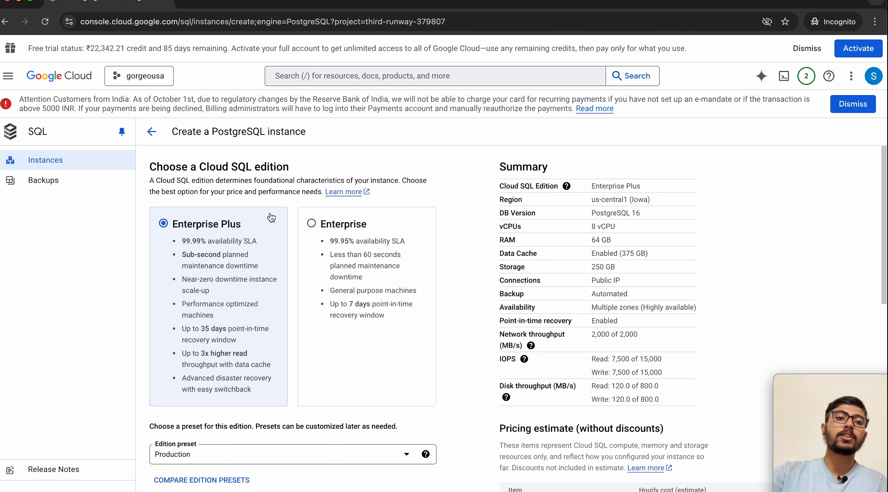
Step: Switch the instance to the Enterprise edition, giving 8 vCPU, 32 GB RAM and 250 GB storage
scroll(262, 277, "down", 3)
scroll(262, 277, "up", 2)
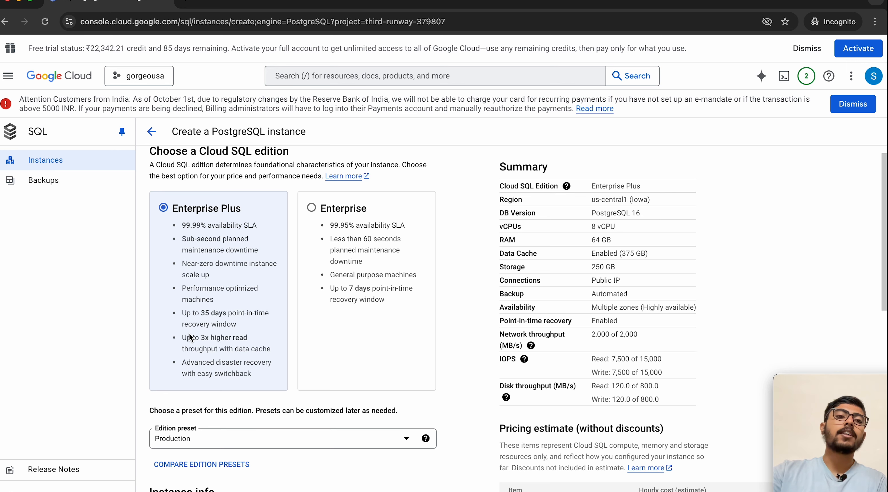
scroll(190, 326, "down", 1)
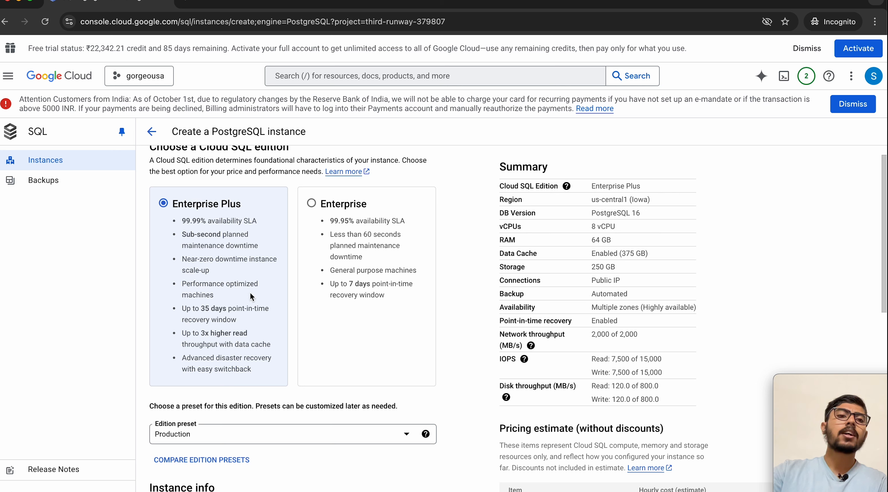
left_click(326, 222)
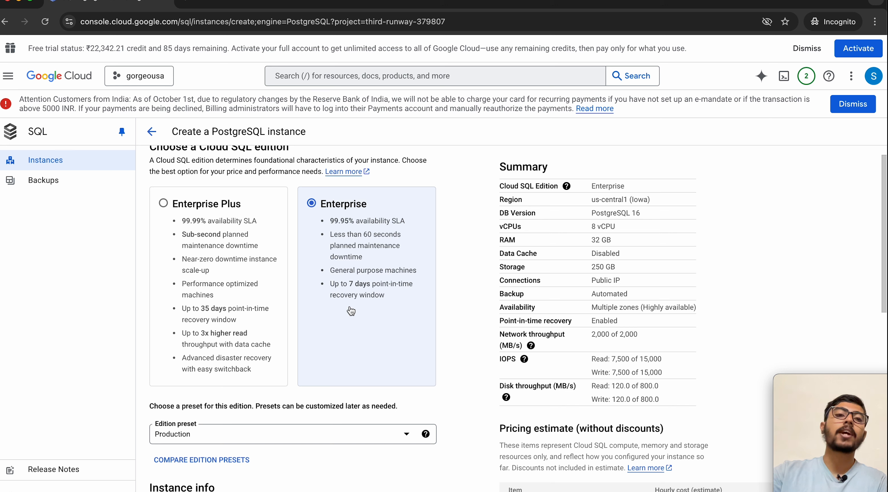
left_click(222, 232)
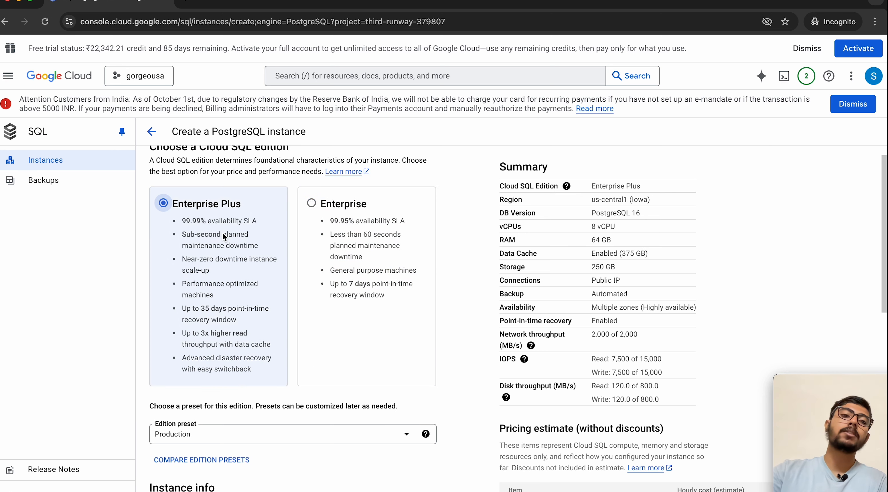
left_click(372, 258)
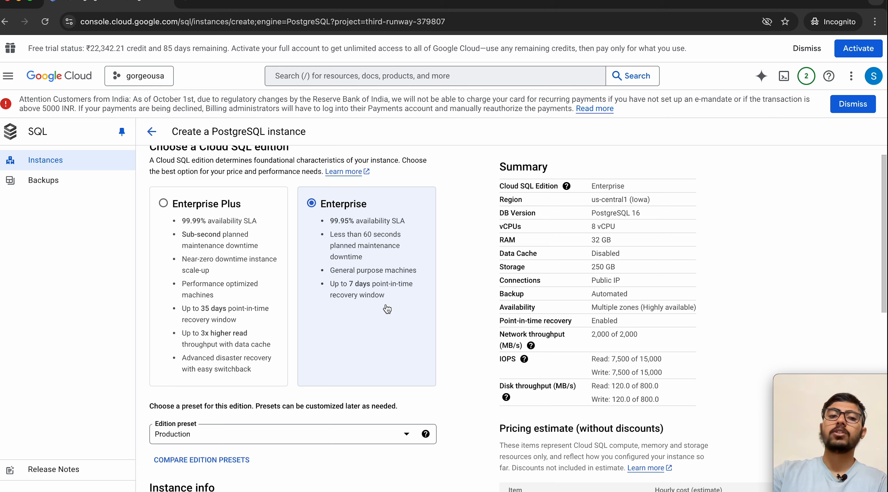
scroll(387, 309, "down", 5)
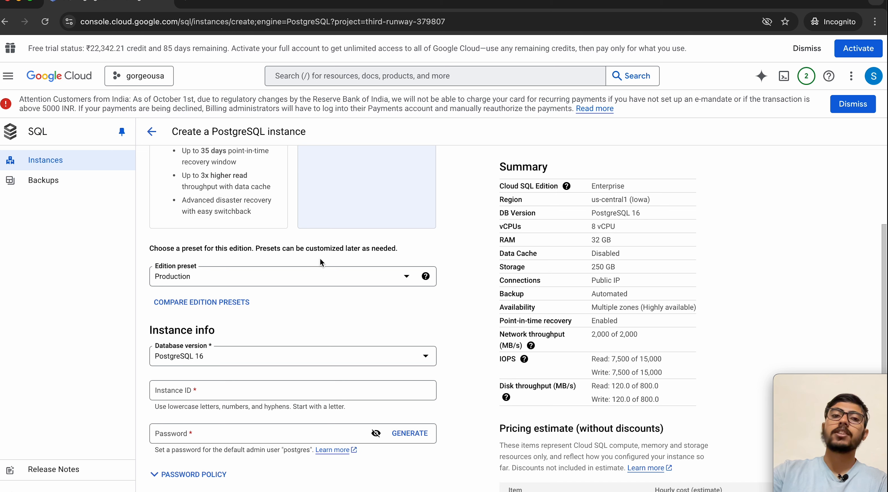
scroll(321, 247, "up", 5)
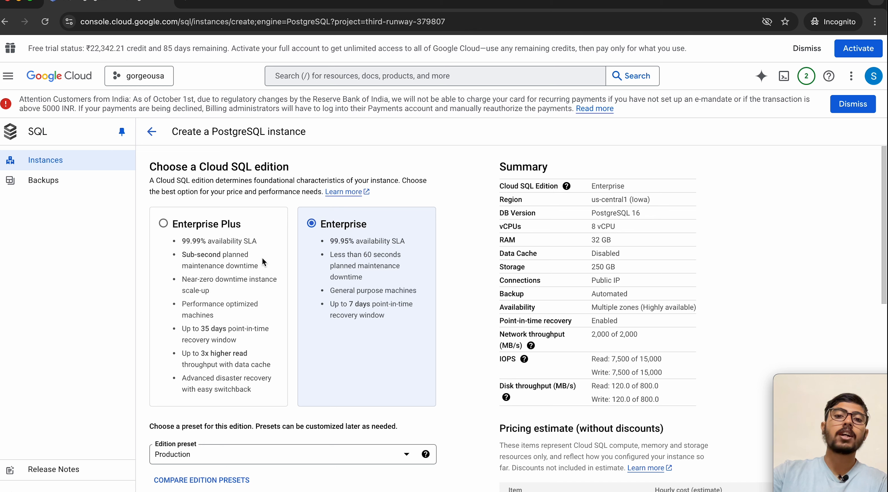
left_click(566, 187)
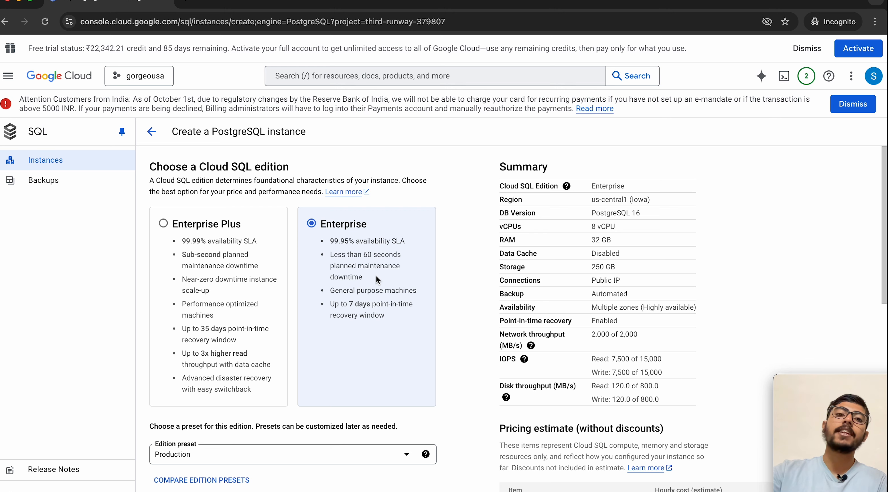
scroll(375, 275, "down", 3)
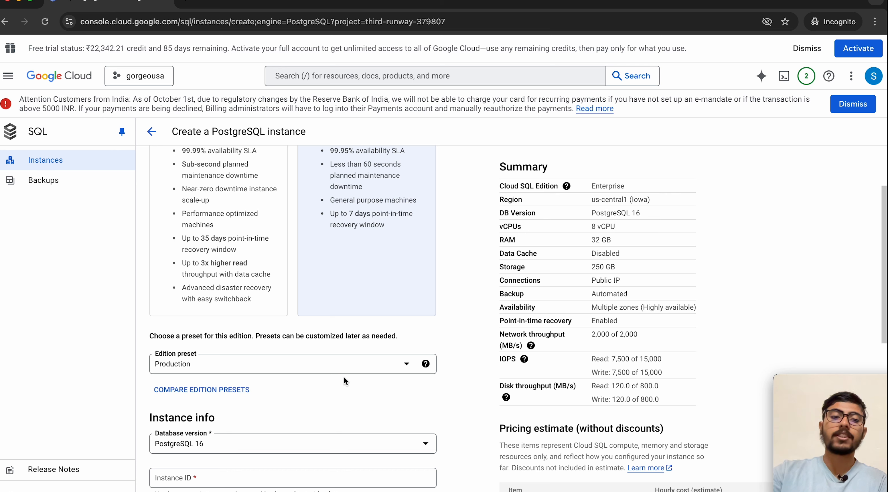
Step: Try the Development preset, then settle on Sandbox (2 vCPU, 8 GB RAM, 10 GB storage)
left_click(347, 364)
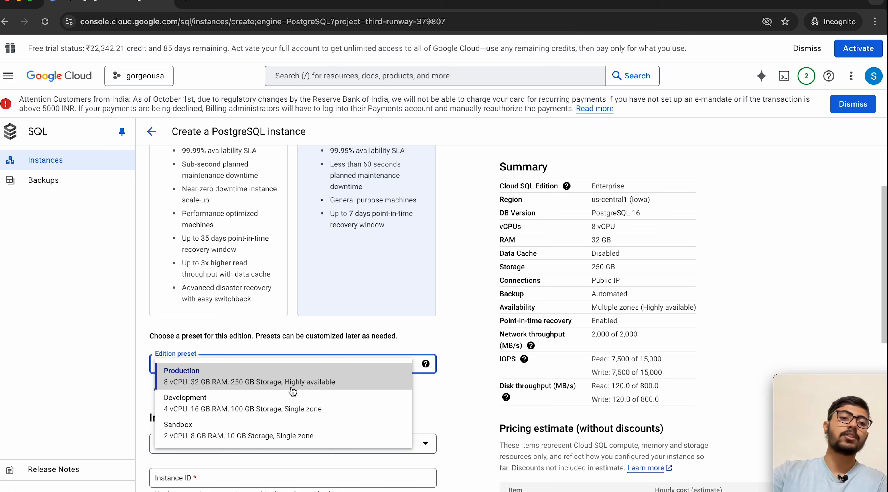
left_click(320, 396)
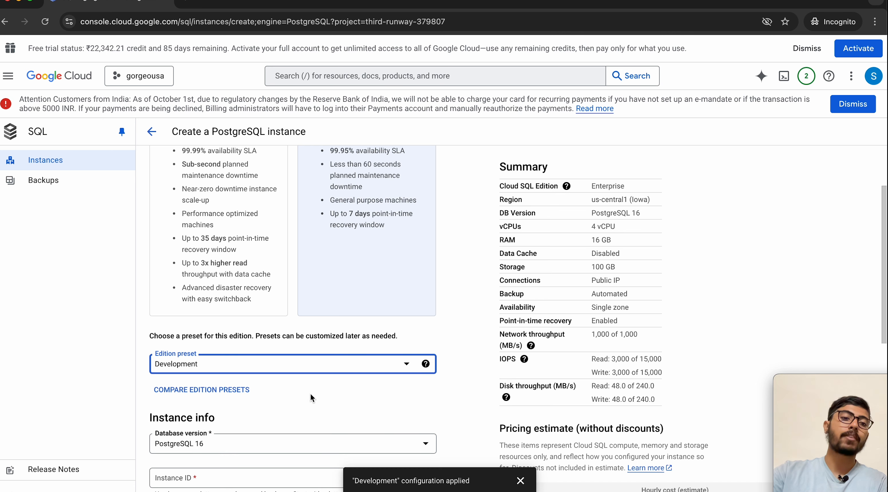
left_click(285, 371)
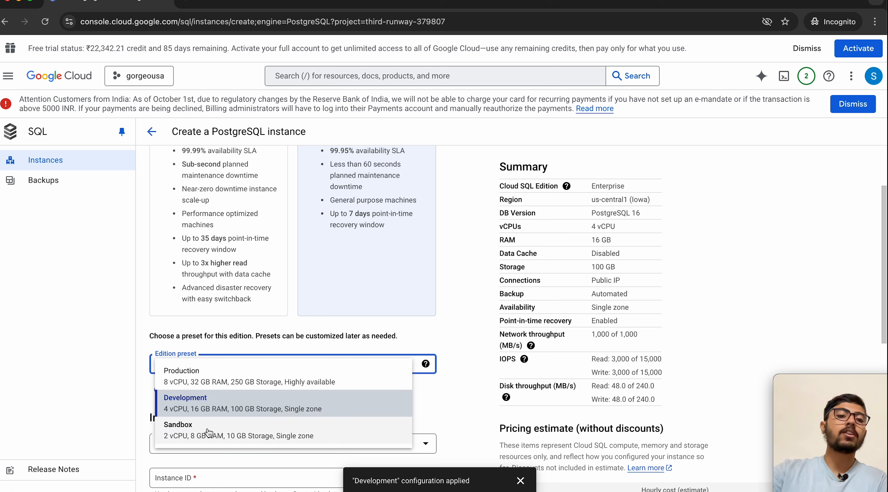
left_click(177, 435)
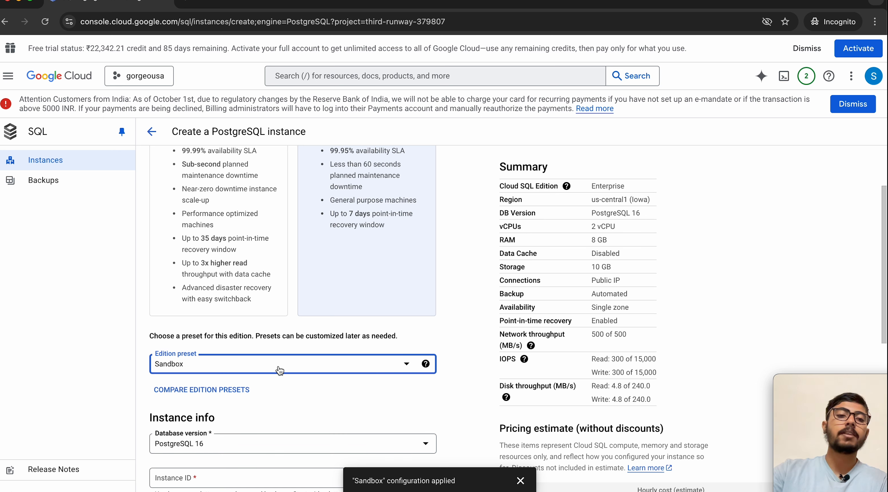
left_click(280, 352)
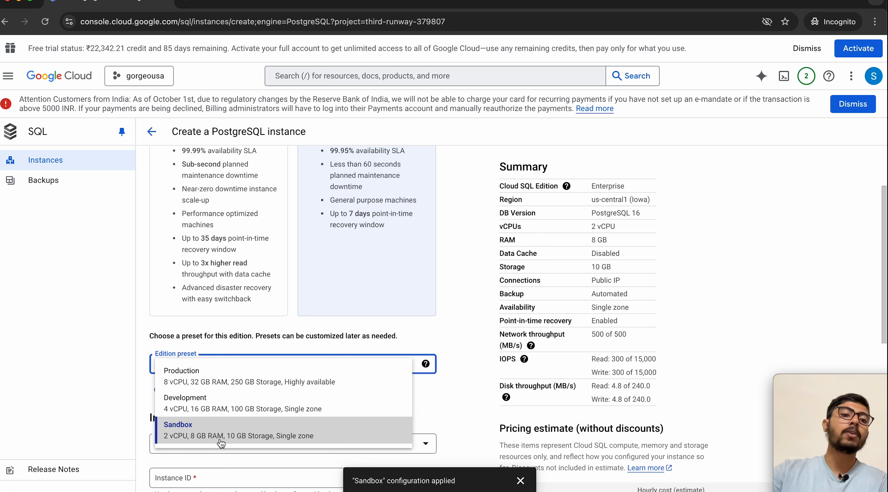
left_click(446, 412)
scroll(446, 412, "down", 3)
left_click(355, 328)
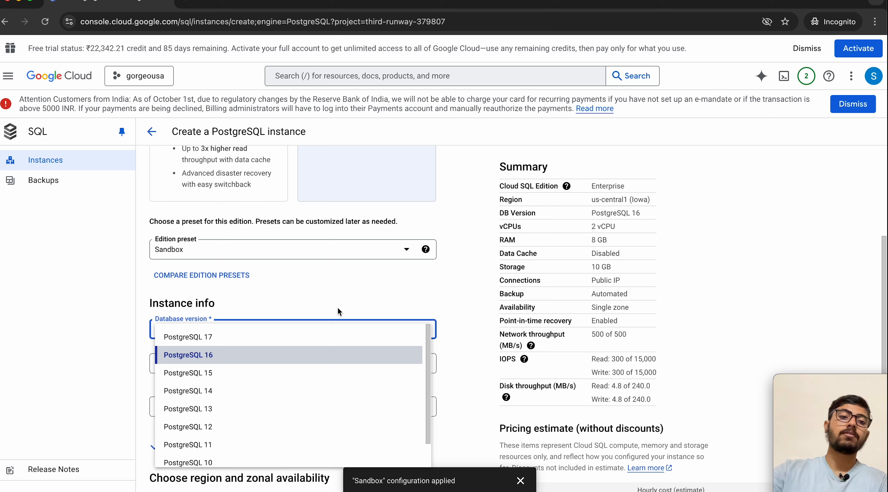
Step: Leave the database version at PostgreSQL 16 and move down to the Instance ID field
left_click(357, 310)
scroll(358, 310, "down", 2)
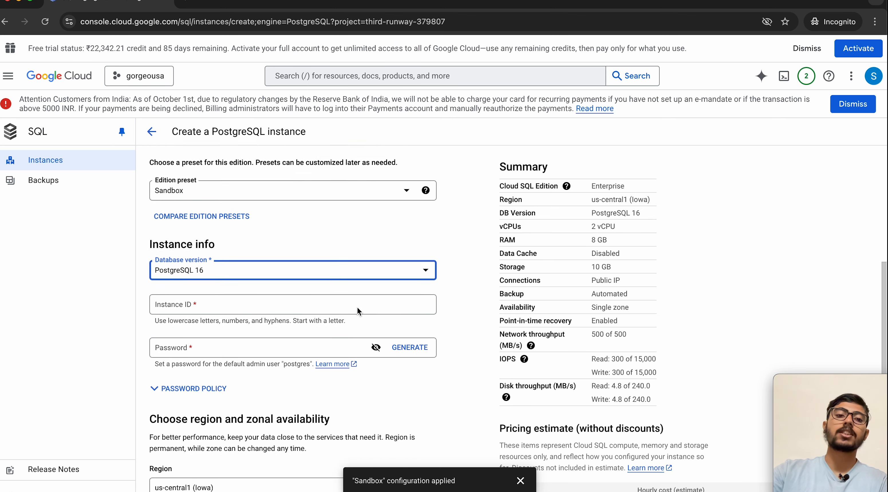
scroll(357, 310, "down", 1)
Step: Enter 'yt-tuoorial-instance' as the instance ID, then erase the misspelled name back to 'yt-'
left_click(267, 276)
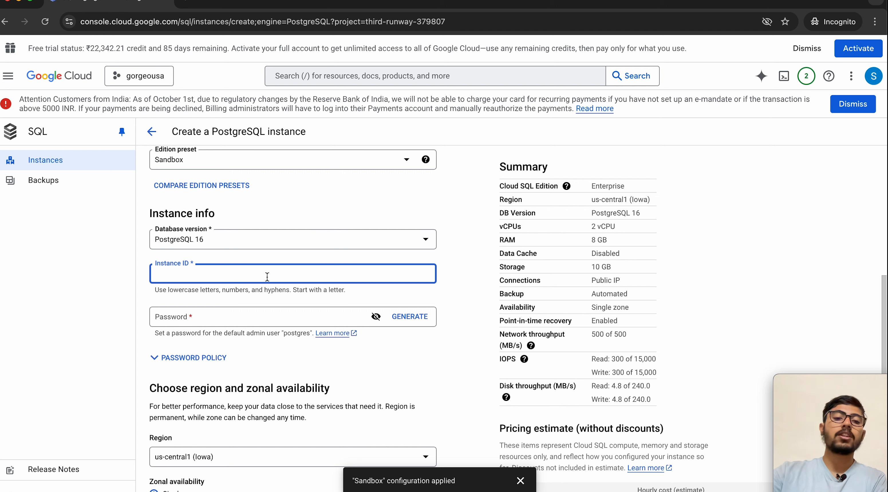
type("yt")
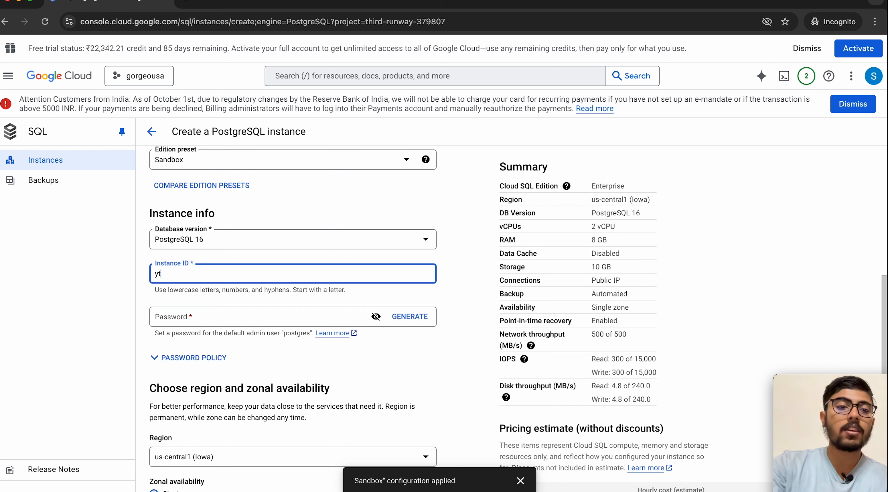
type("-")
type("tuo")
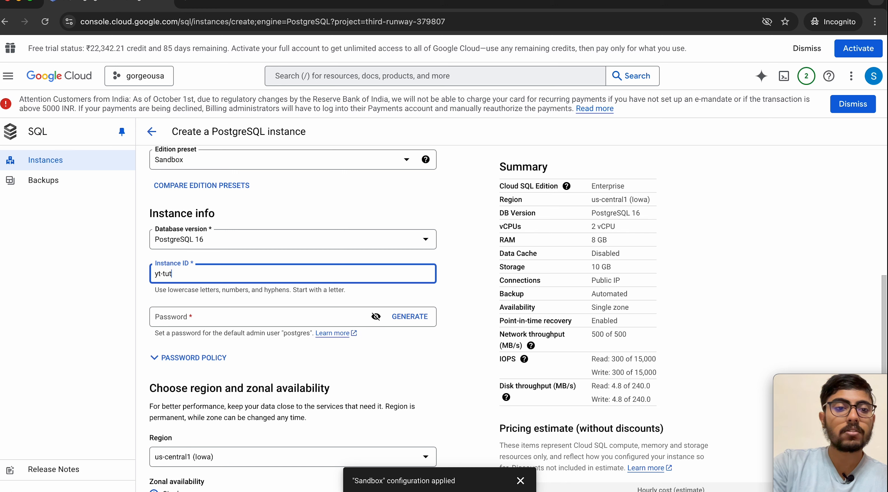
type("orial-")
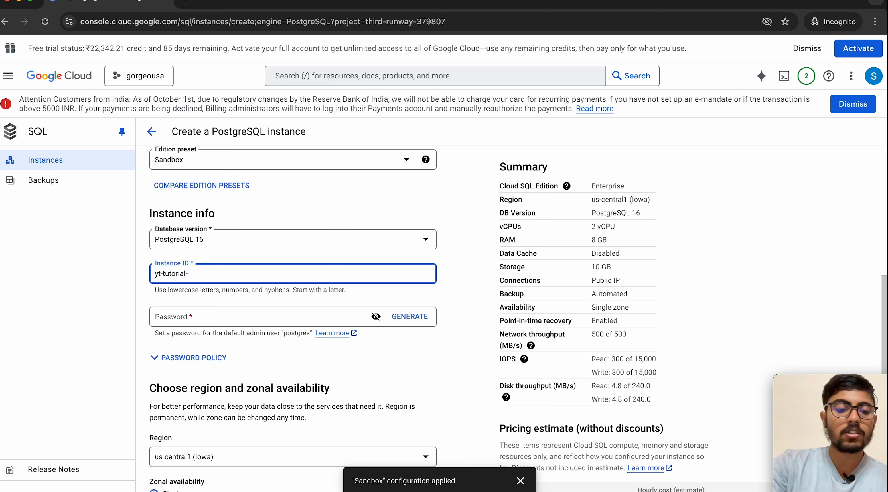
type("instan")
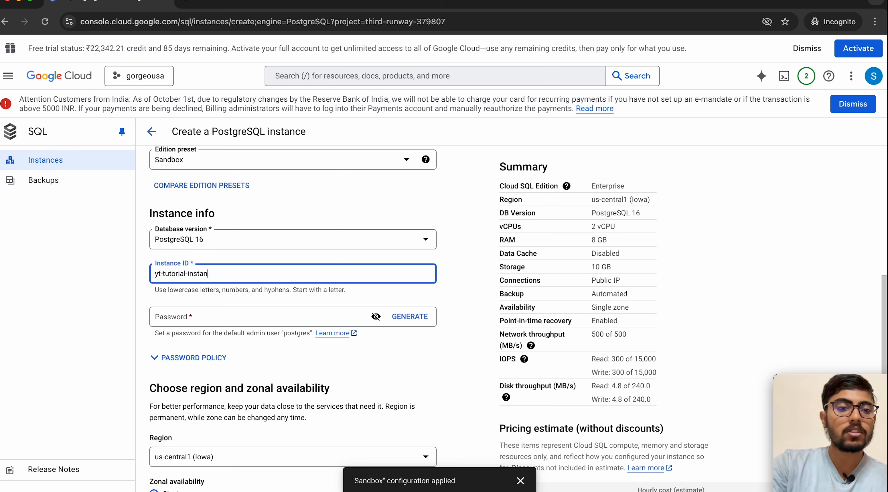
type("ce")
key("BackSpace")
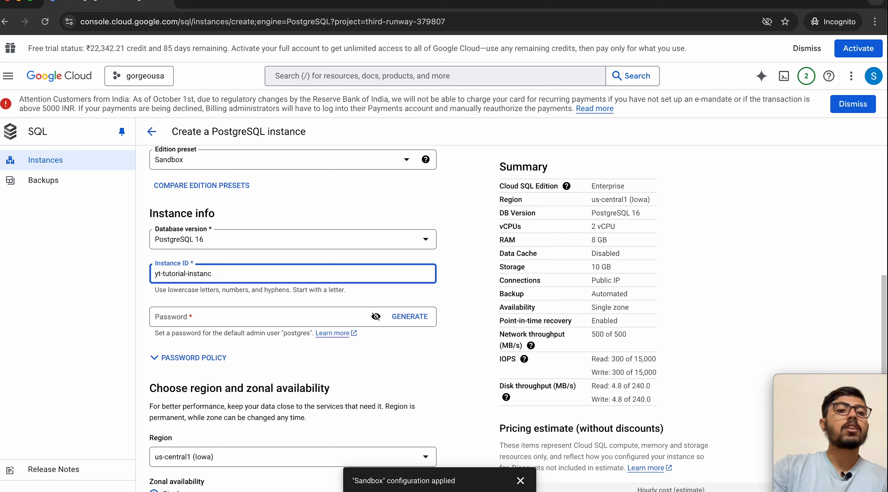
key("BackSpace")
key("BackSpace")
key("BackSpace")
key("BackSpace")
key("BackSpace")
key("BackSpace")
key("BackSpace")
key("BackSpace")
key("BackSpace")
key("BackSpace")
key("BackSpace")
key("BackSpace")
key("BackSpace")
key("BackSpace")
key("BackSpace")
key("BackSpace")
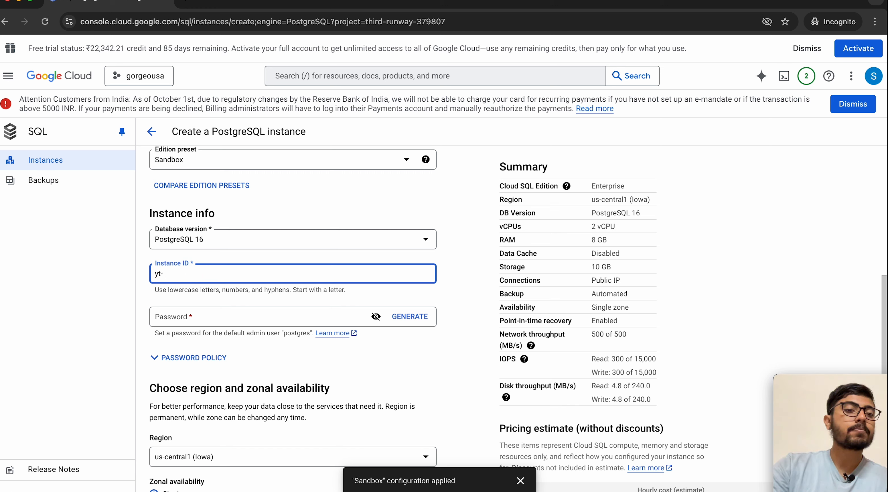
Step: Complete the instance ID as yt-inst and replace the generated postgres password with a custom one
type("inst")
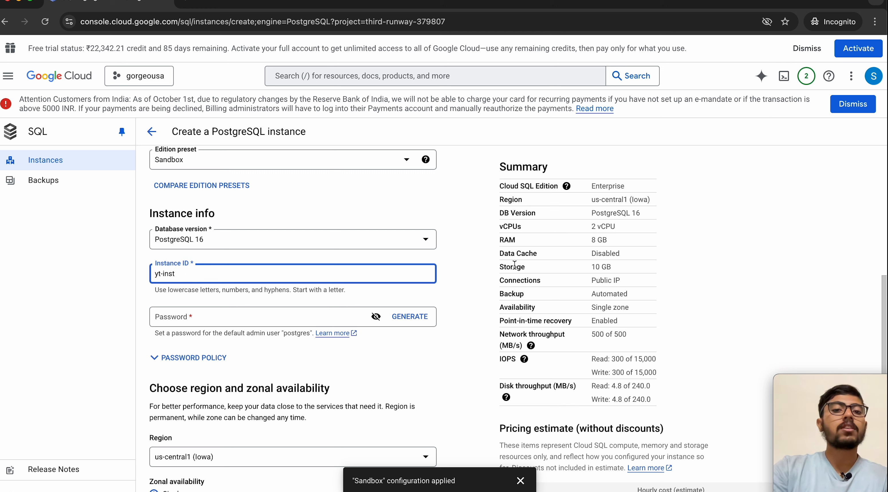
left_click(447, 266)
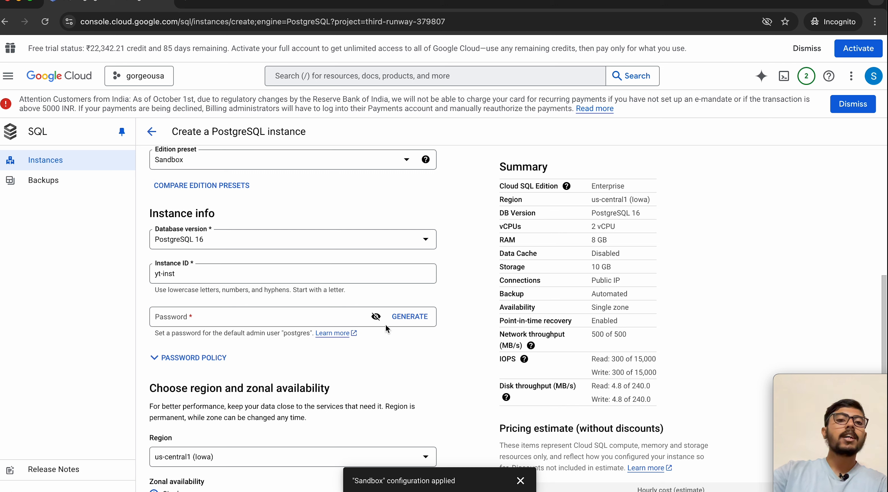
left_click(410, 316)
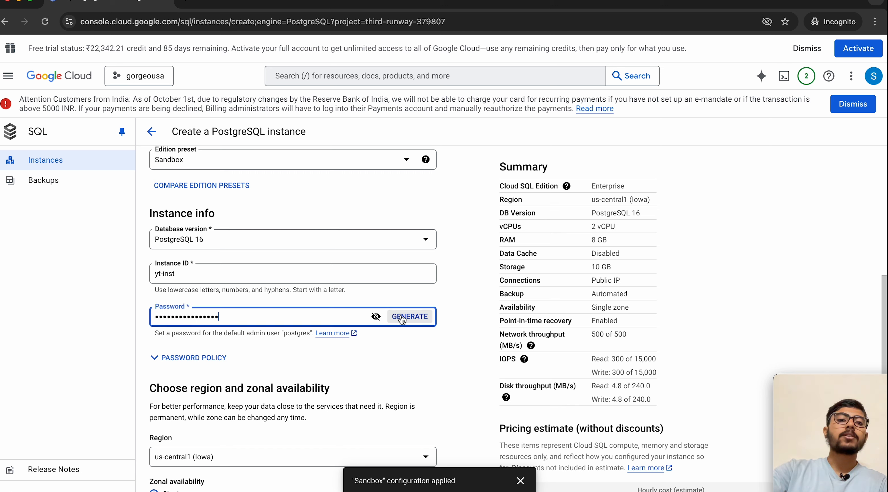
left_click(376, 317)
left_click(274, 316)
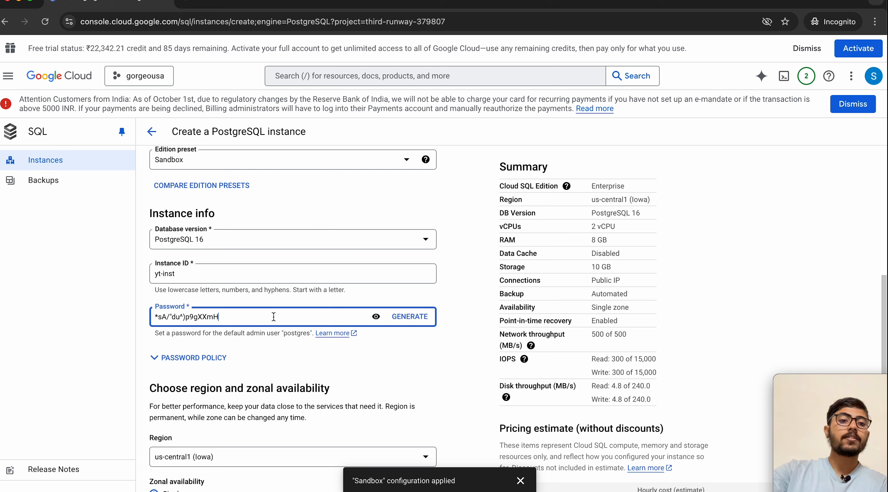
key("super+a")
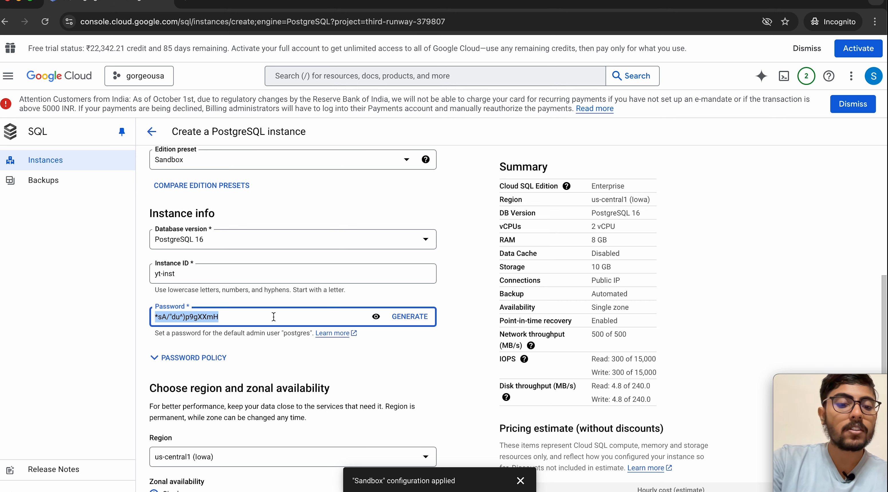
key("super+v")
left_click(343, 367)
scroll(320, 384, "down", 4)
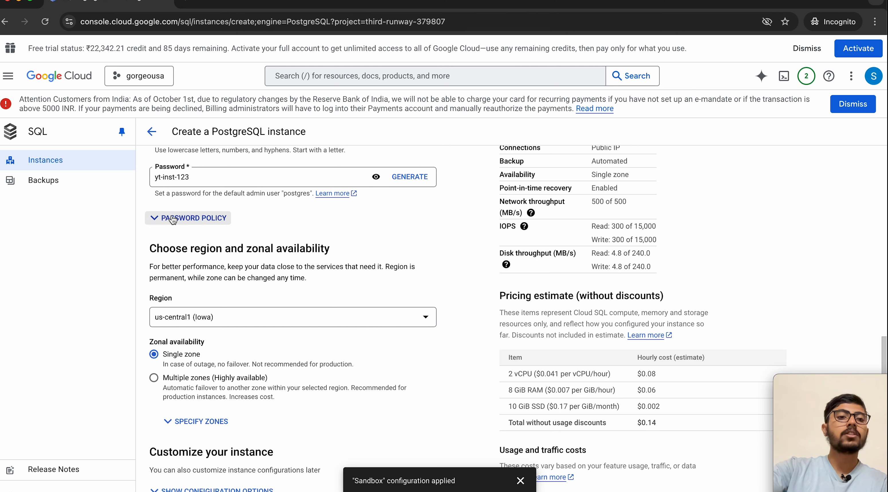
left_click(207, 217)
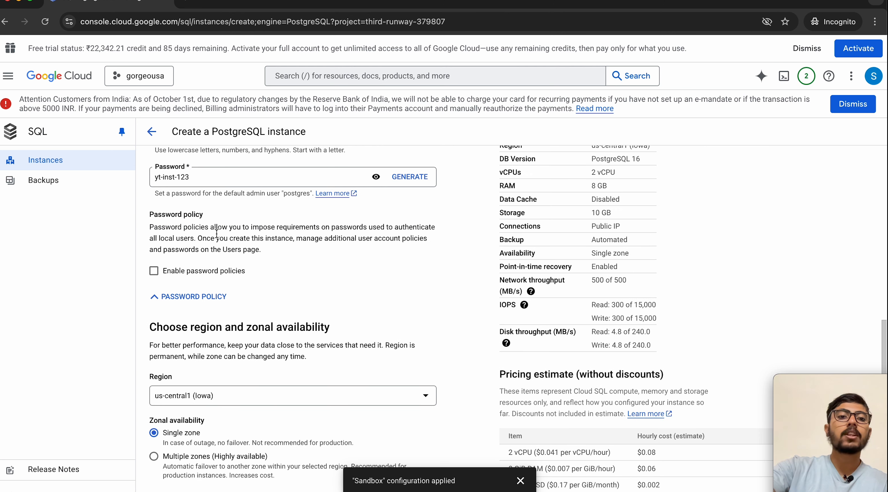
scroll(280, 249, "up", 1)
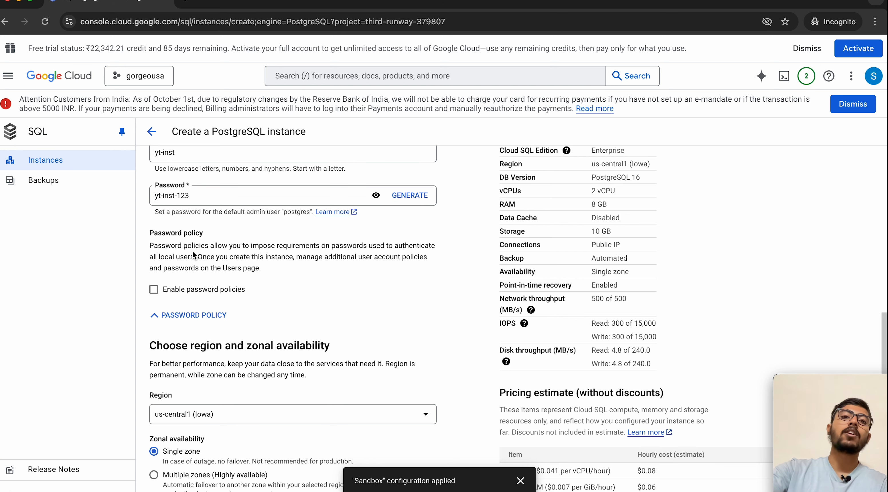
left_click(187, 315)
scroll(254, 344, "down", 2)
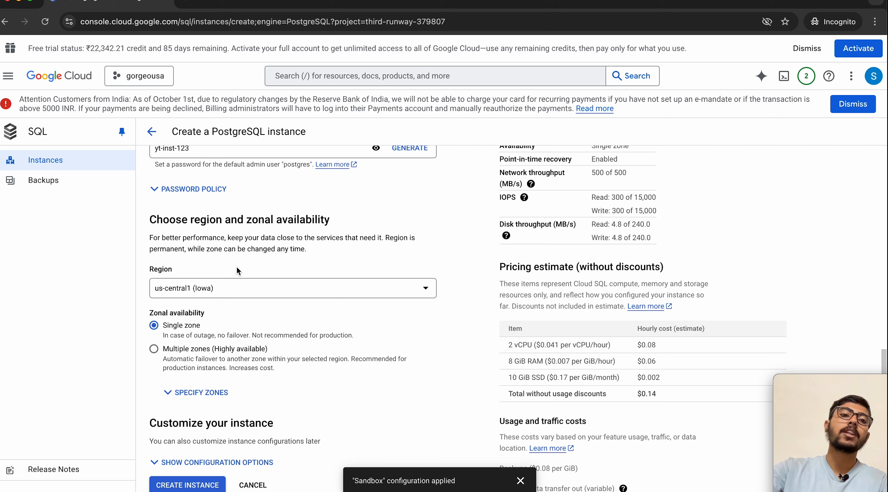
Step: Set the region to asia-south2 (Delhi) and choose Multiple zones (Highly available), about $0.34/hour
left_click(216, 287)
scroll(216, 376, "up", 5)
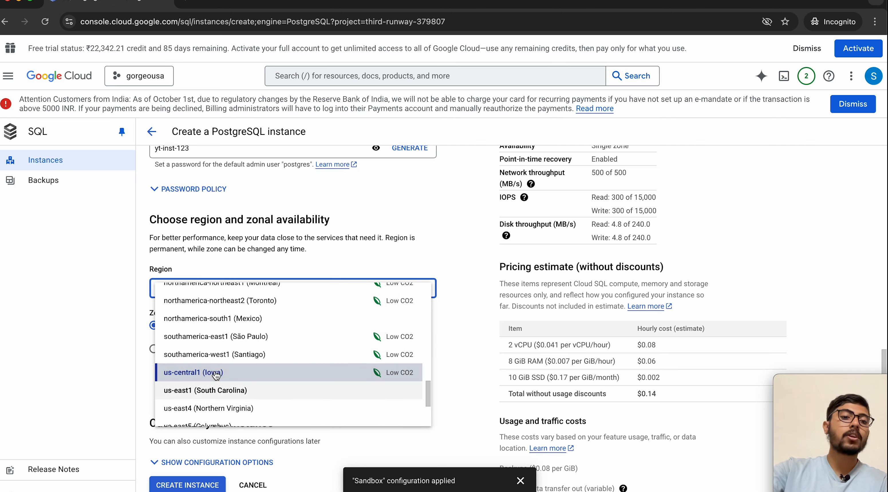
scroll(217, 375, "up", 1)
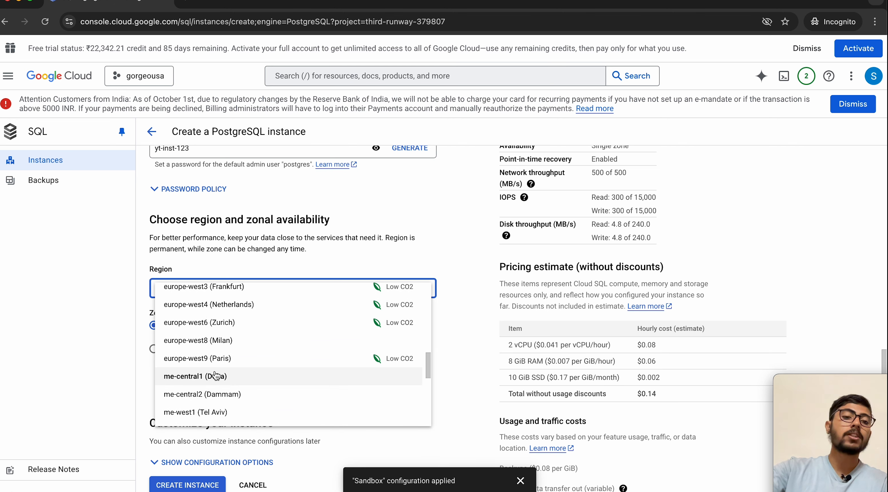
scroll(216, 375, "up", 10)
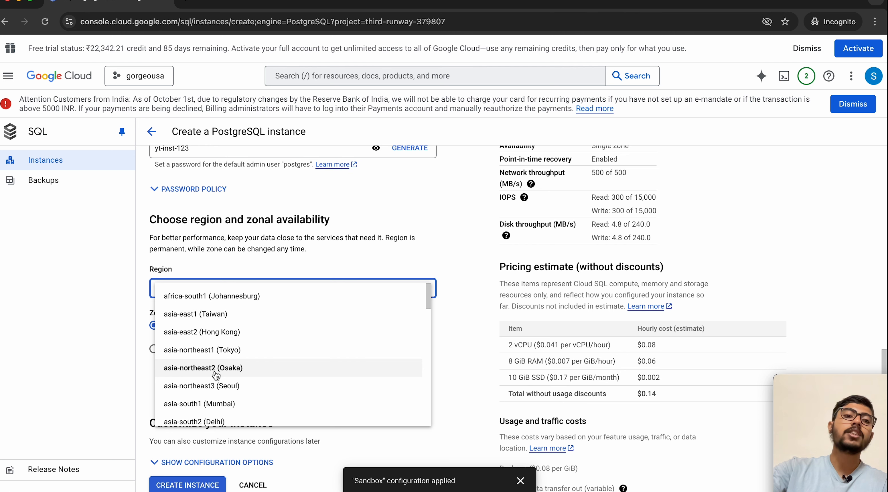
scroll(216, 375, "down", 2)
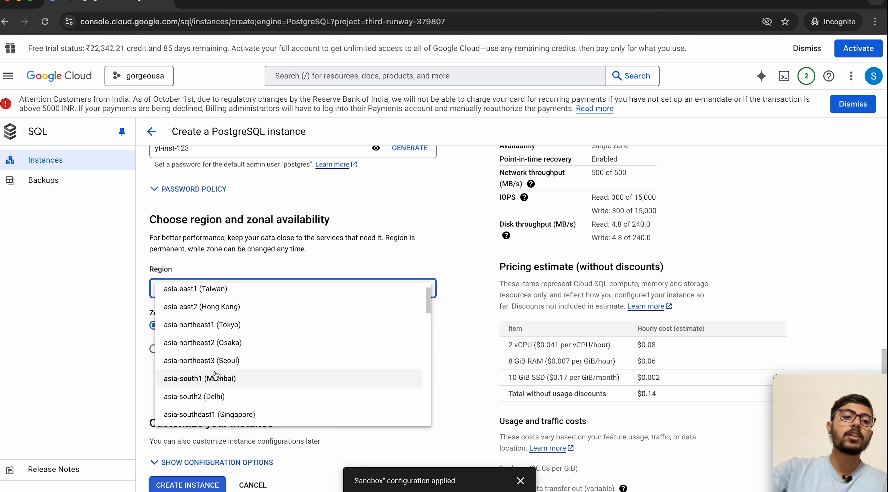
left_click(210, 396)
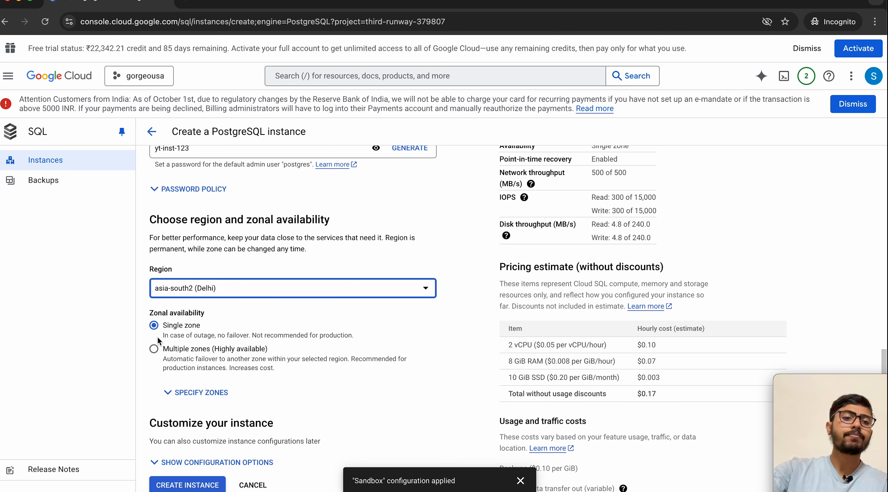
left_click(202, 347)
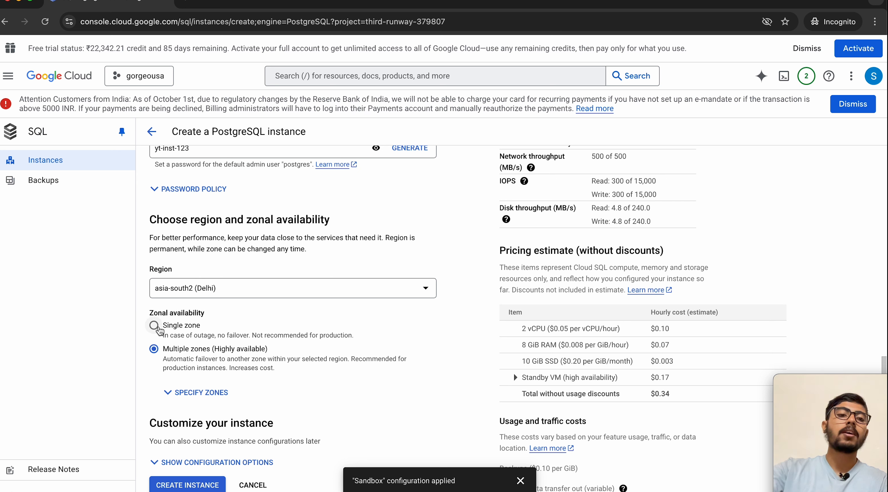
Step: Set availability to single zone with primary zone Any, then show the configuration options
left_click(154, 326)
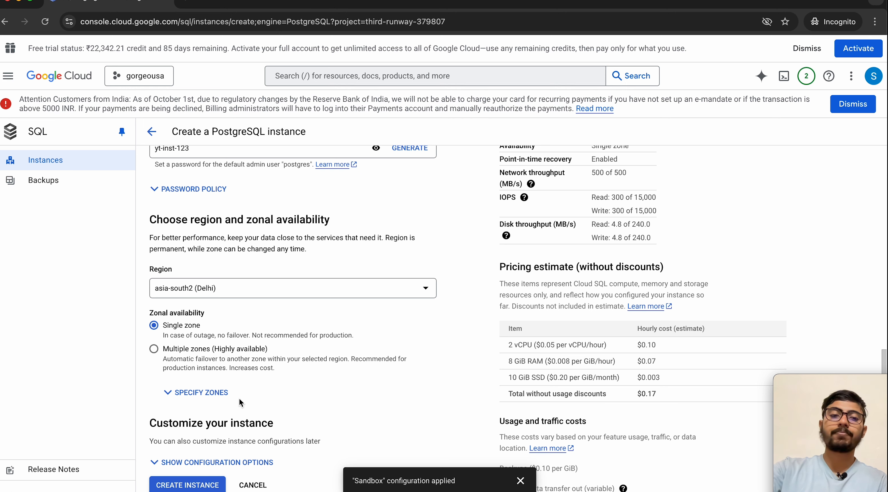
left_click(191, 390)
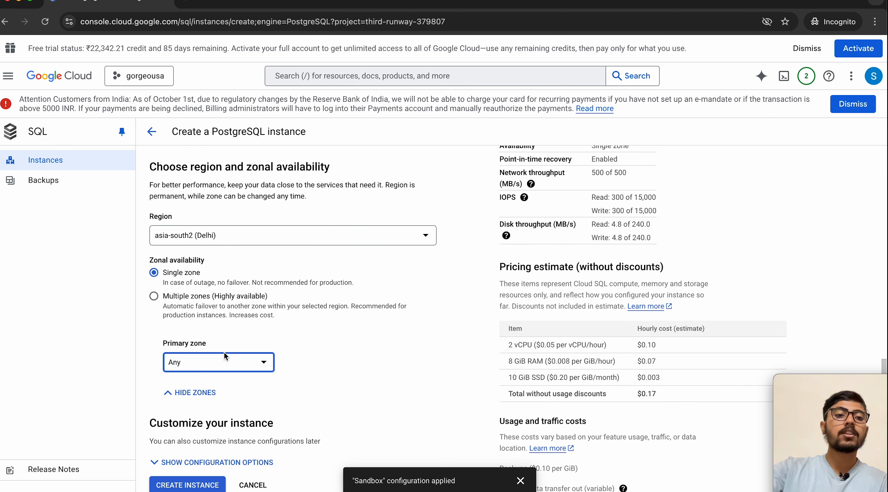
left_click(199, 369)
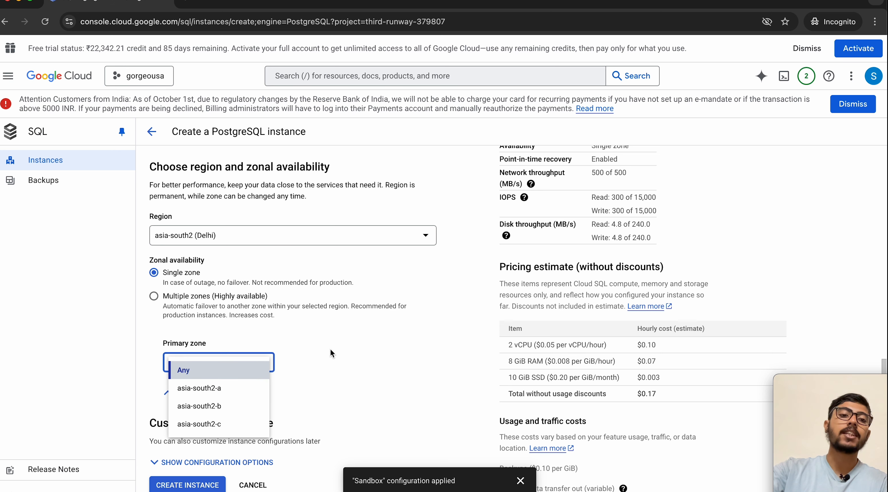
left_click(243, 344)
left_click(186, 393)
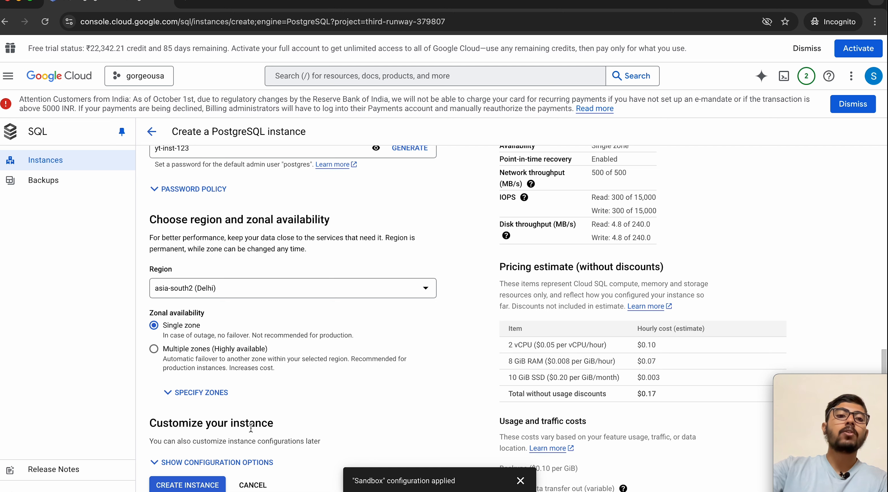
left_click(197, 463)
Step: Expand Machine configuration and bring up the Machine shapes type list
scroll(227, 406, "down", 7)
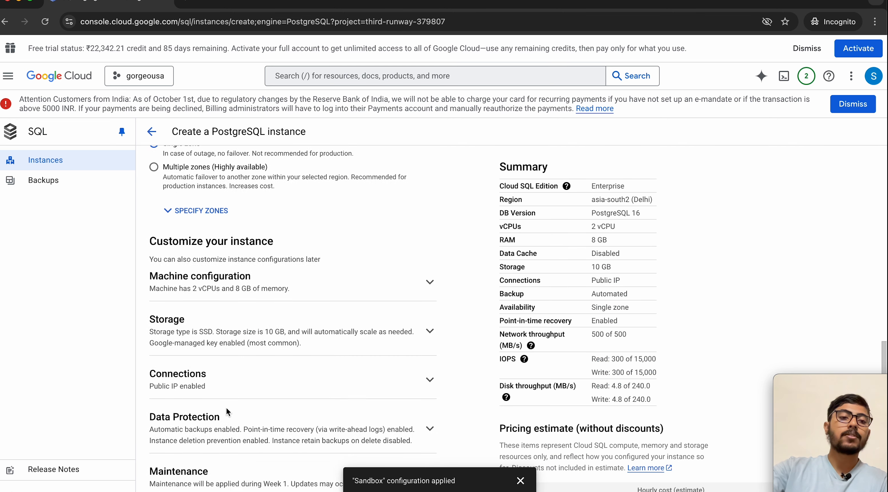
left_click(249, 237)
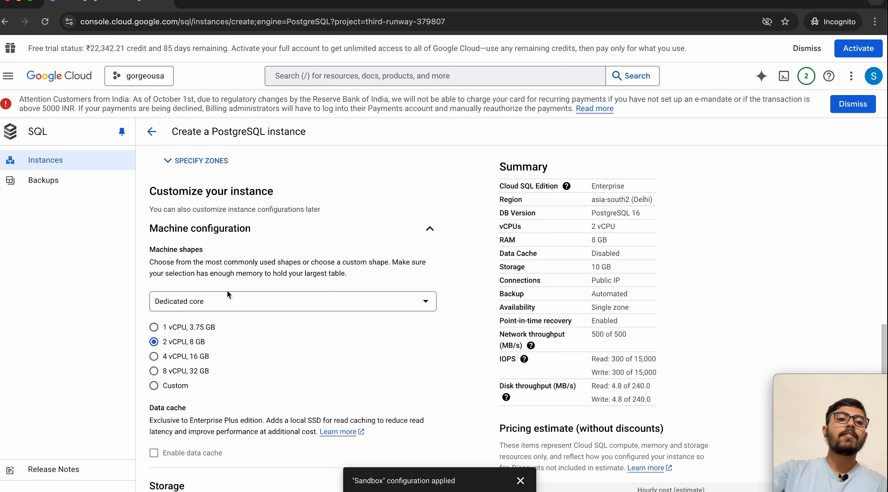
left_click(215, 305)
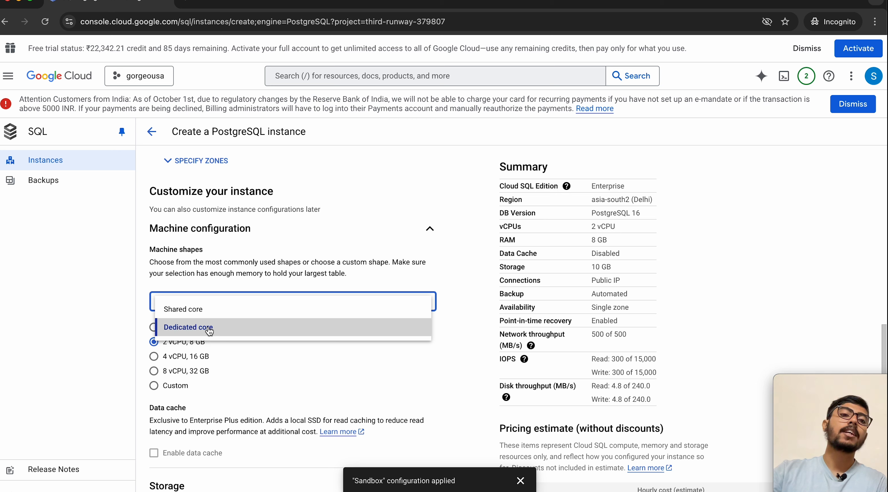
Step: Choose Shared core and select the 1 vCPU, 0.614 GB machine shape
left_click(205, 309)
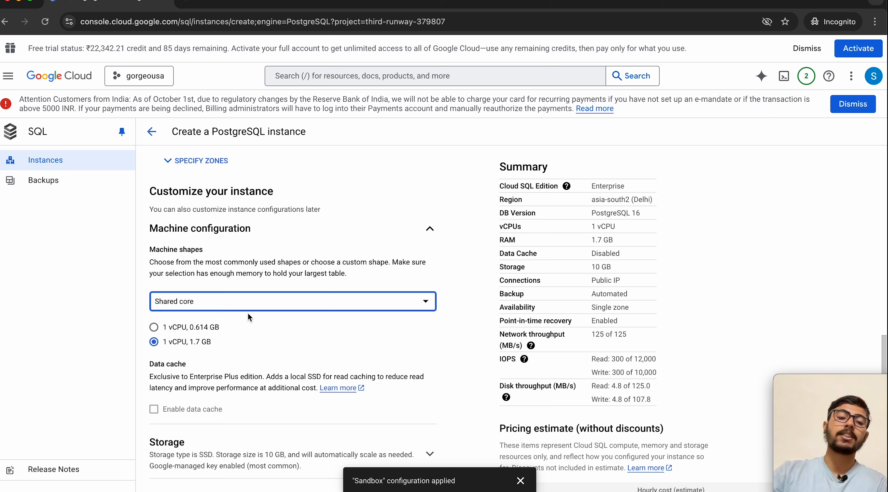
left_click(154, 328)
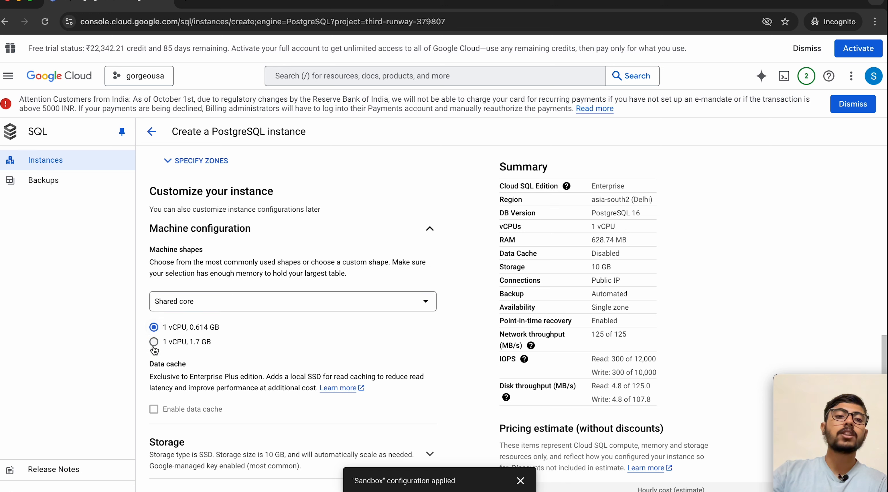
left_click(154, 342)
left_click(154, 327)
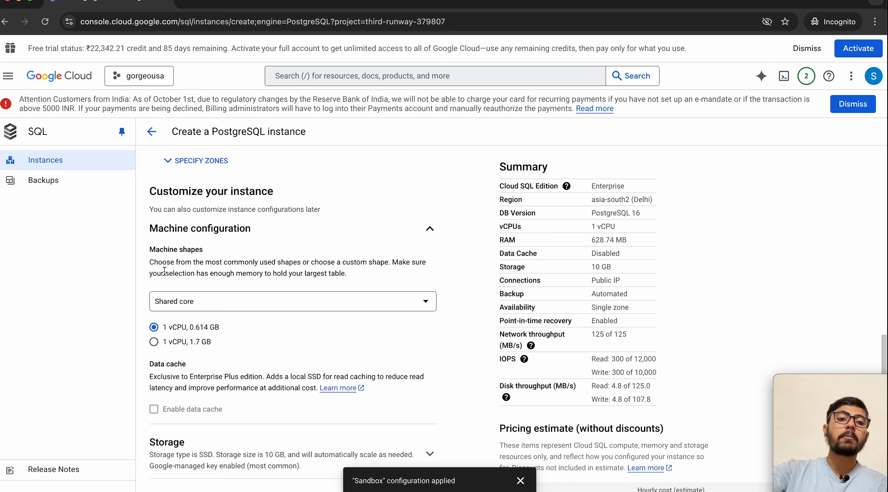
left_click_drag(153, 272, 260, 282)
left_click_drag(308, 271, 345, 273)
left_click(366, 243)
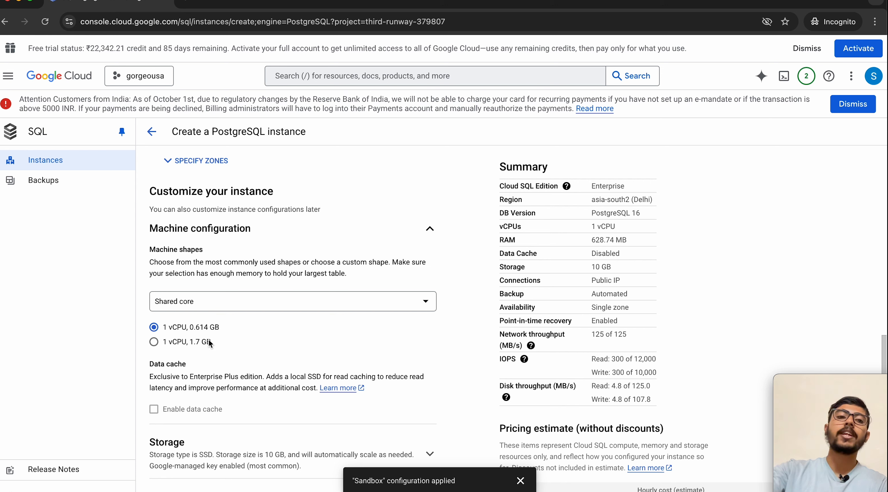
Step: Compare the Dedicated core shapes, then return to the shared 1 vCPU, 0.614 GB shape
left_click(218, 301)
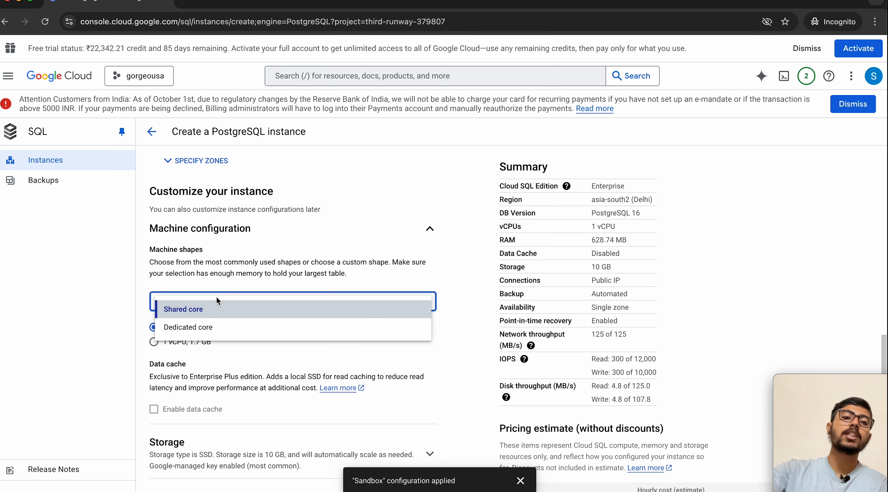
left_click(201, 332)
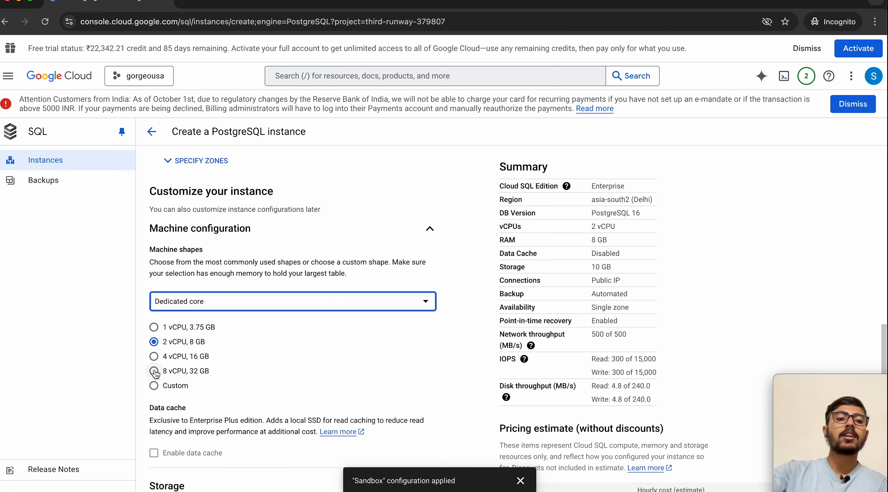
left_click(218, 300)
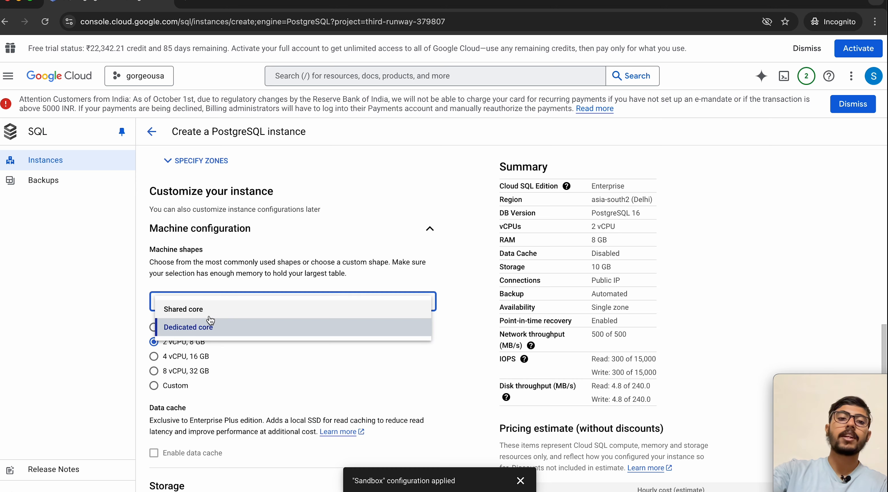
left_click(210, 318)
left_click(154, 327)
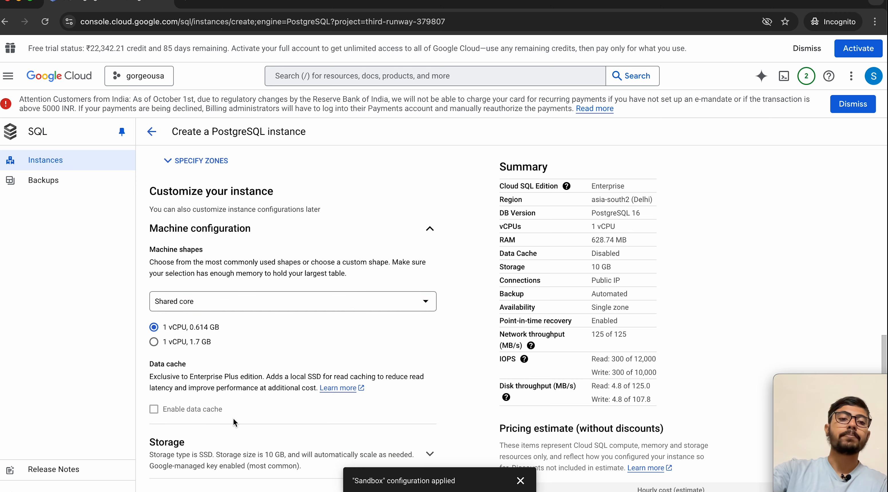
scroll(233, 418, "down", 3)
scroll(233, 418, "down", 3)
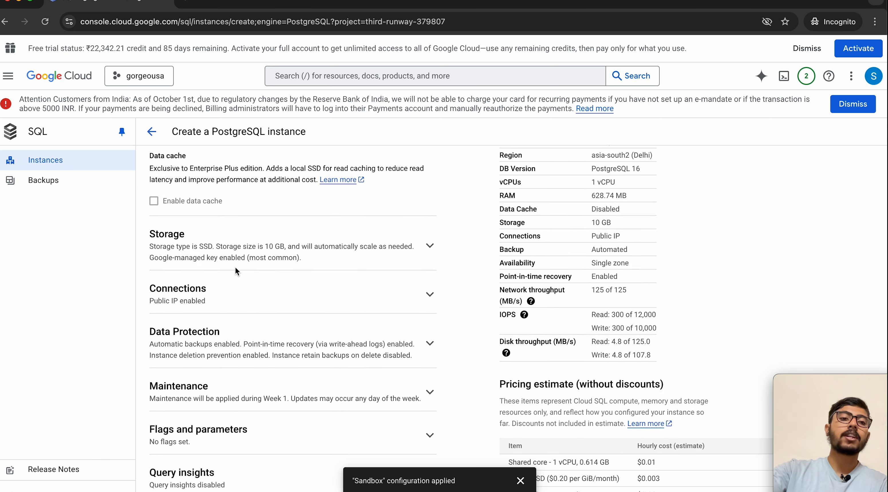
Step: Expand the Storage section and choose HDD as the storage type
left_click(235, 269)
scroll(256, 332, "down", 1)
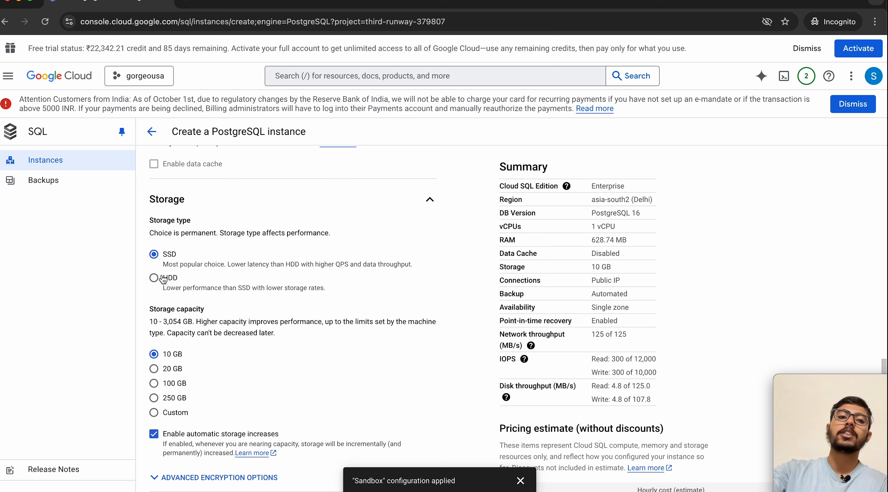
left_click(154, 278)
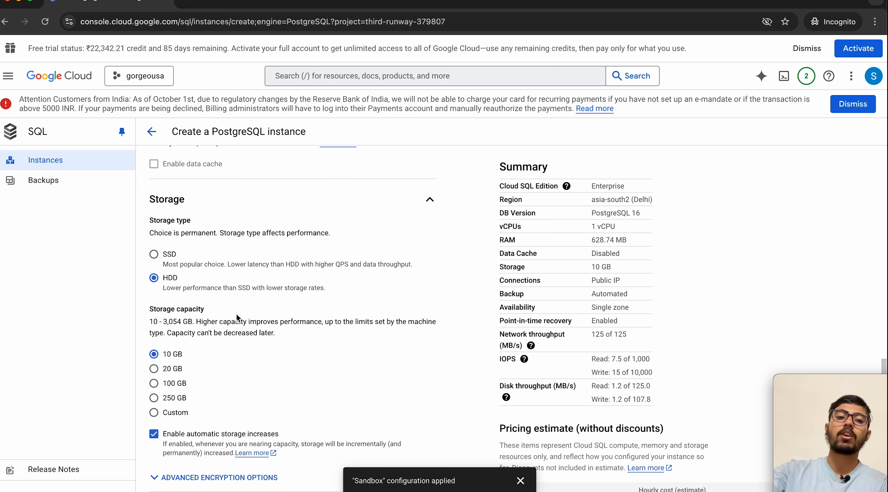
scroll(156, 236, "down", 3)
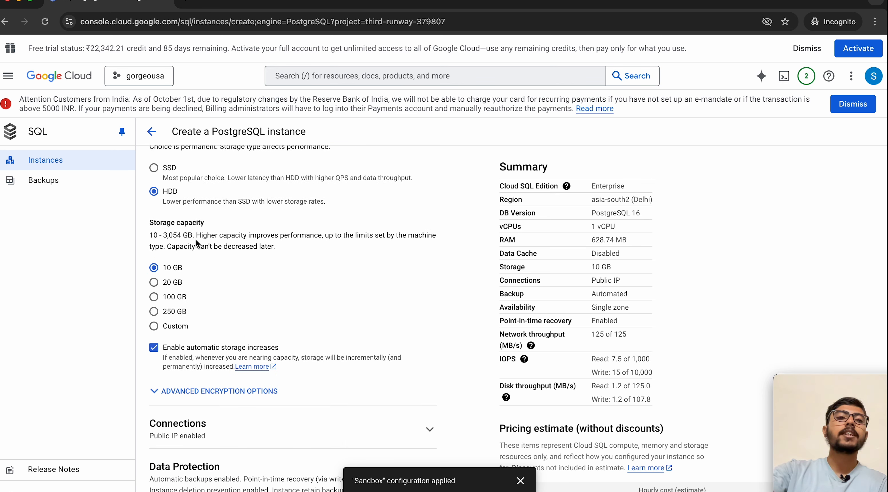
scroll(195, 233, "up", 1)
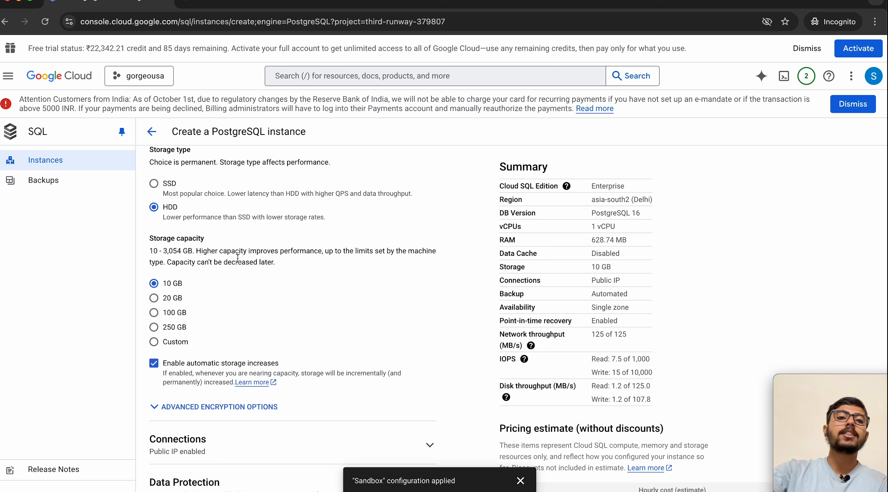
scroll(254, 238, "up", 1)
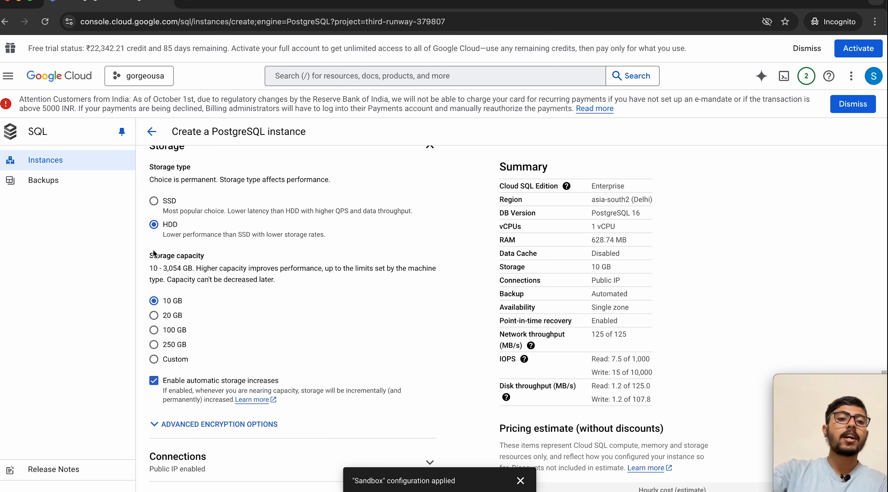
scroll(207, 303, "down", 1)
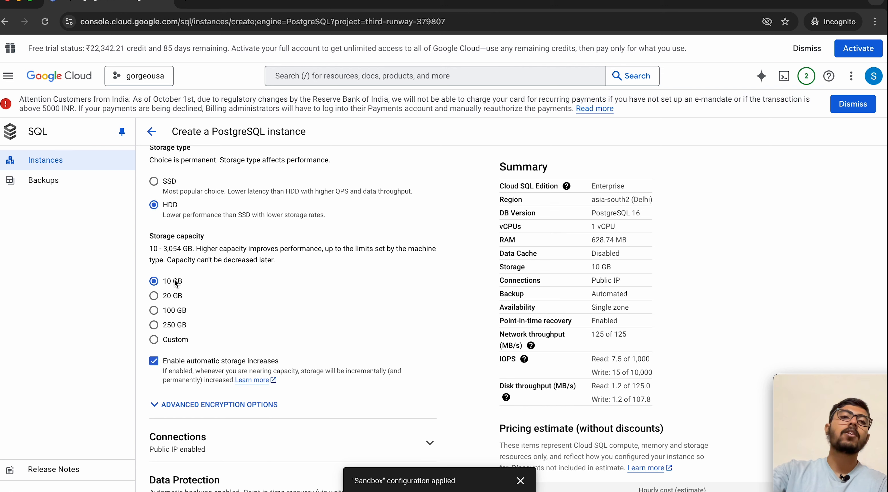
Step: Leave storage capacity at 10 GB after trying 20 GB, and expand the Connections section
left_click(154, 295)
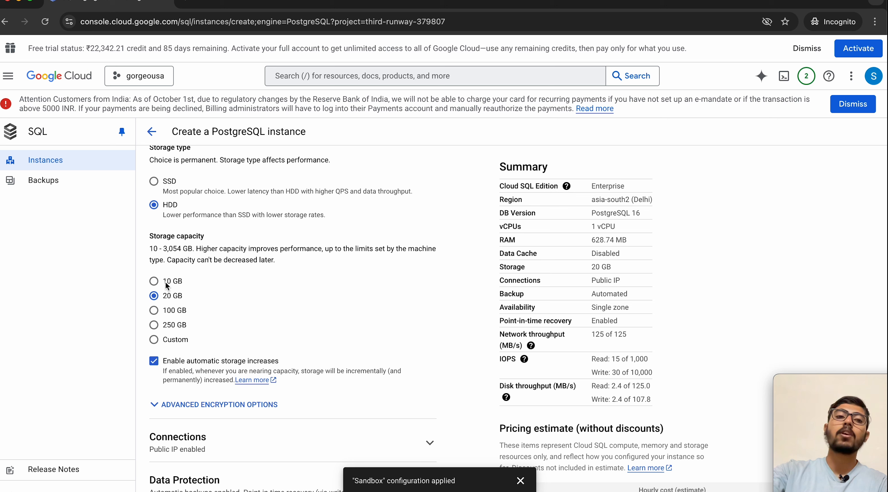
scroll(207, 311, "down", 1)
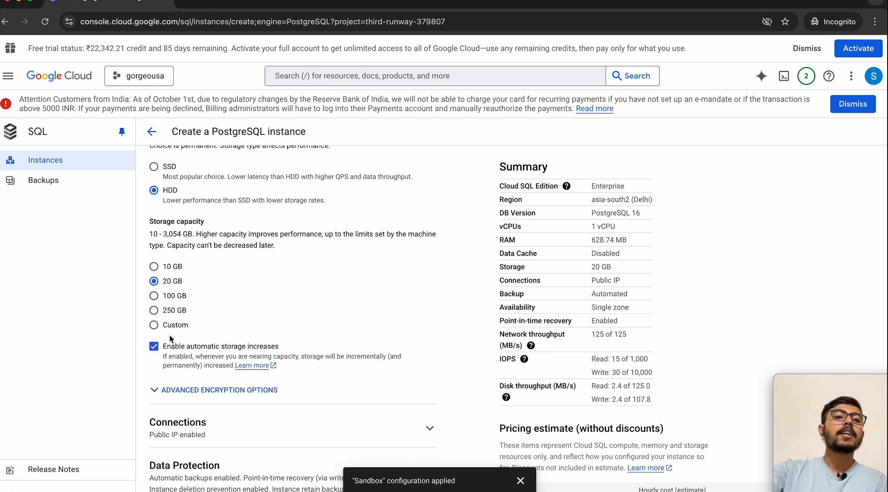
scroll(165, 321, "down", 3)
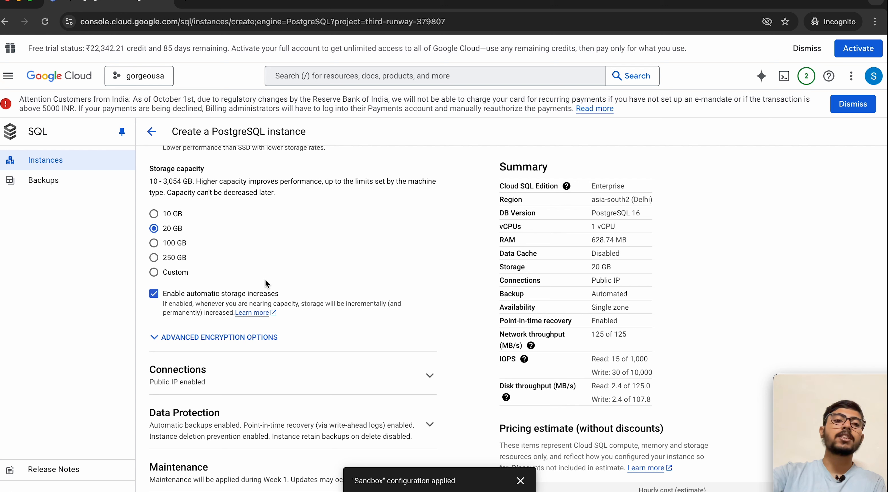
left_click(153, 214)
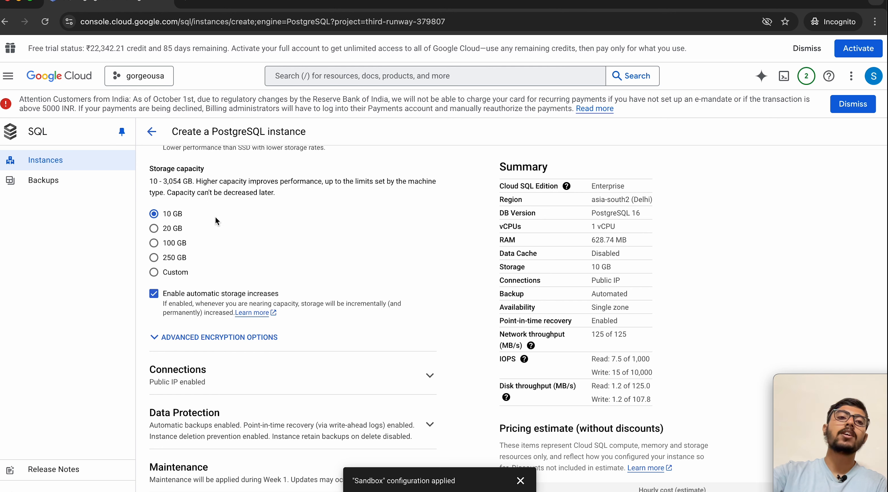
left_click(154, 228)
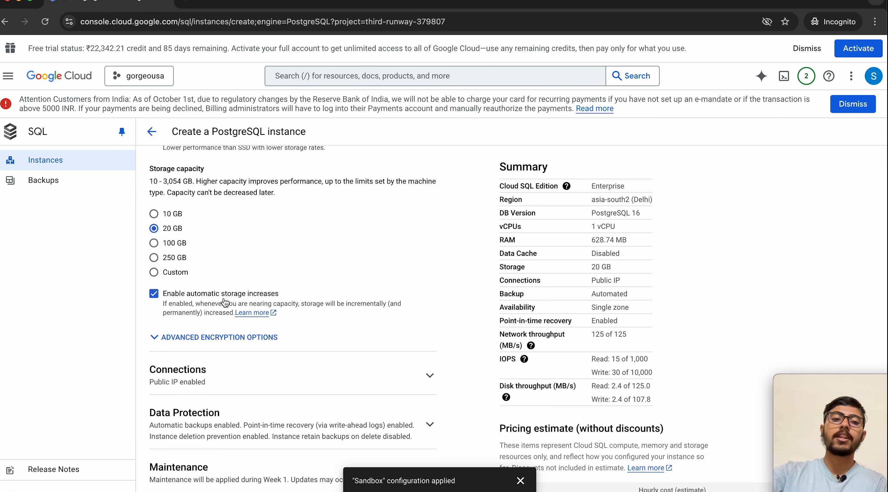
scroll(220, 362, "down", 2)
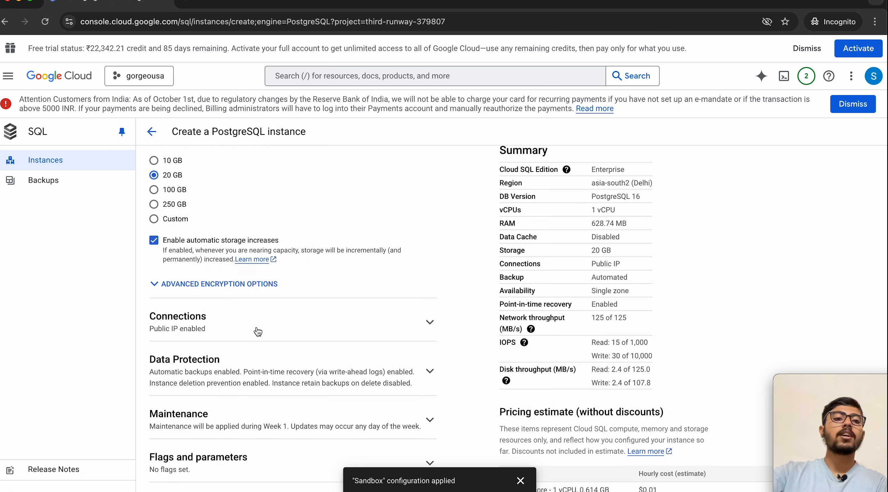
left_click(257, 330)
scroll(249, 345, "up", 4)
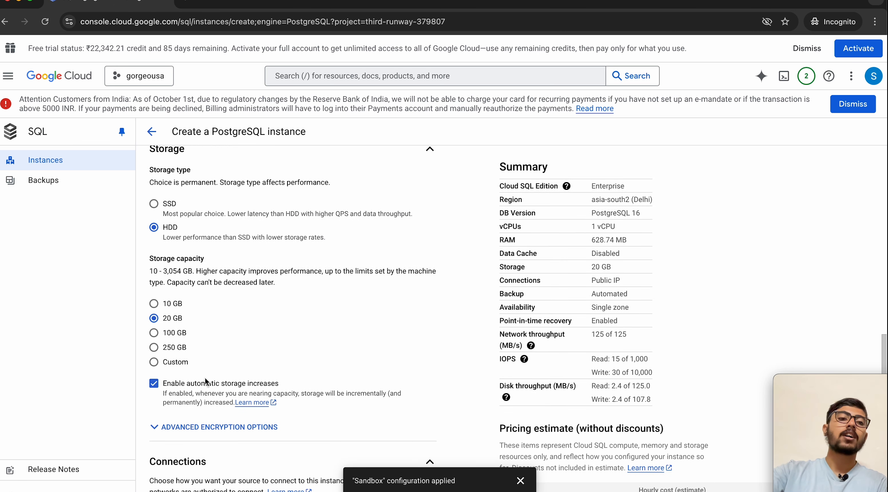
scroll(211, 333, "up", 1)
left_click(211, 333)
scroll(211, 332, "down", 9)
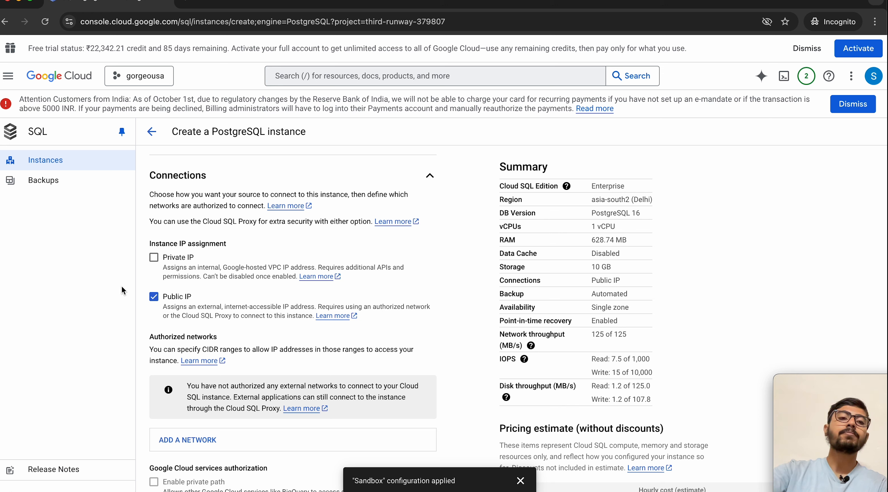
left_click(154, 257)
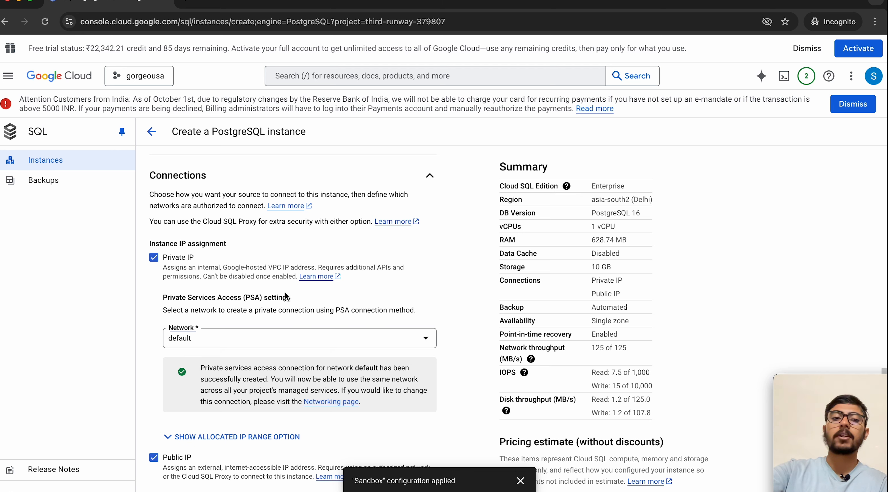
scroll(285, 292, "down", 1)
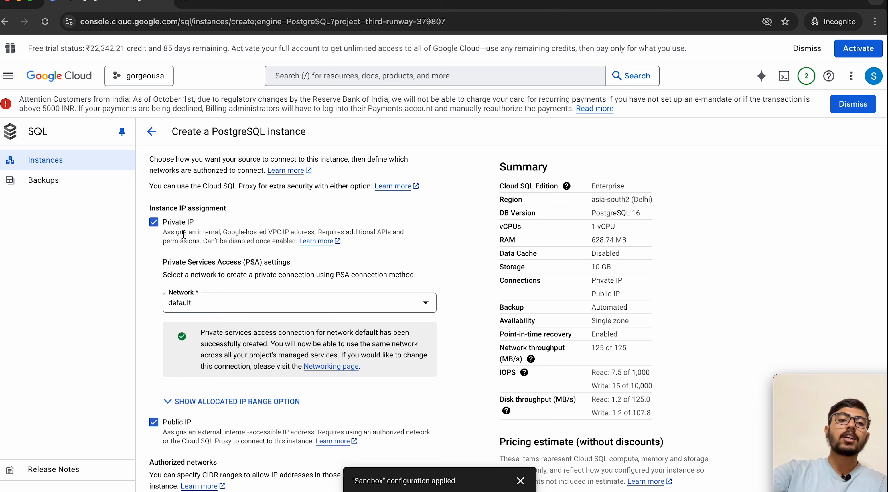
scroll(184, 234, "down", 1)
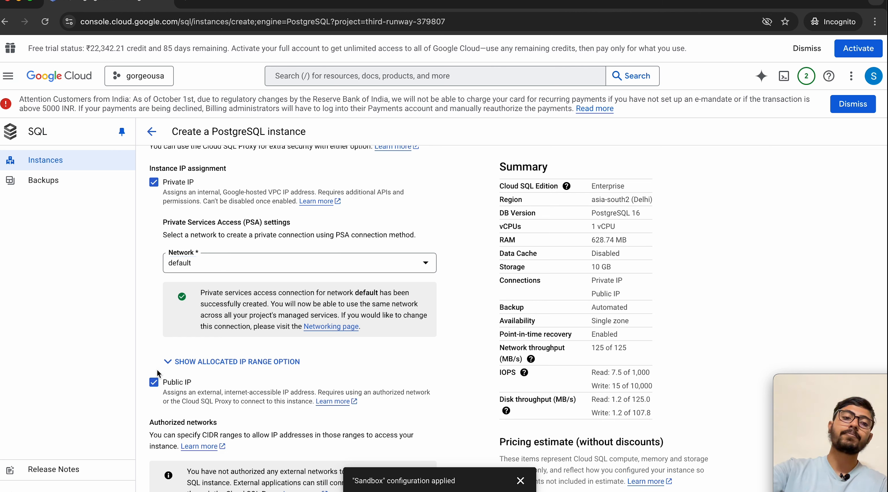
Step: Turn off Public IP and connect through Private IP on the default network
left_click(155, 386)
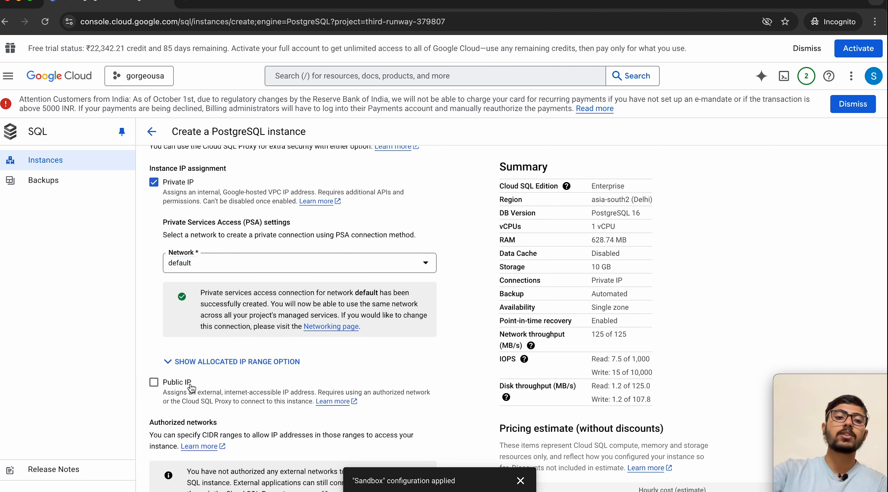
scroll(204, 378, "up", 1)
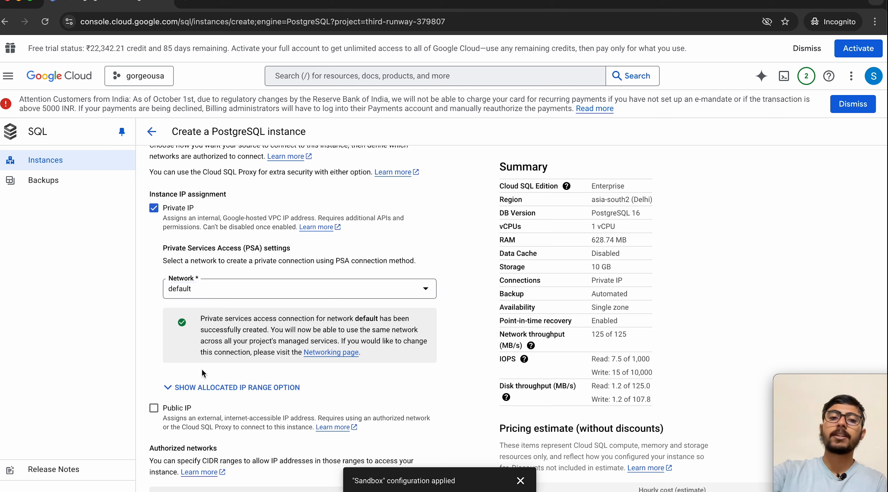
scroll(202, 376, "up", 2)
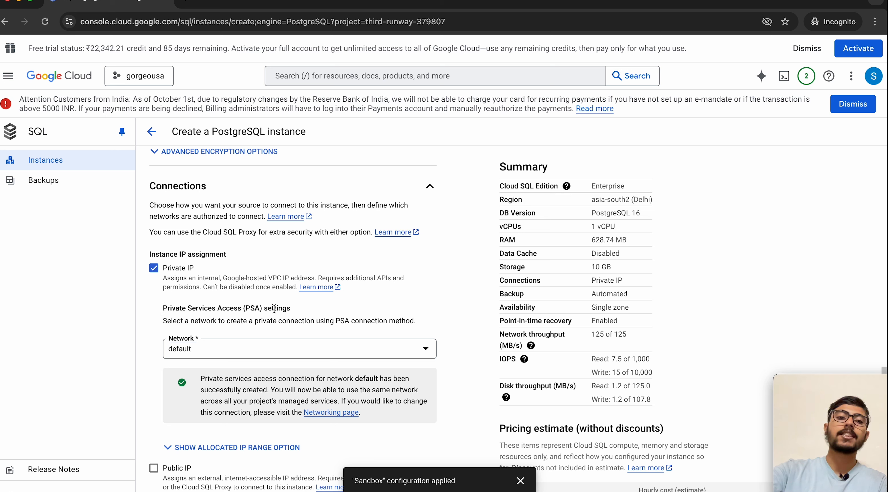
left_click(208, 352)
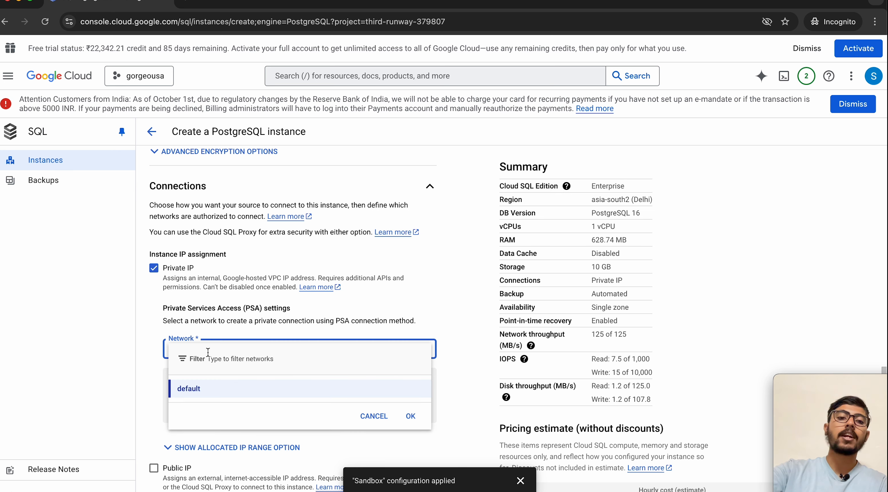
left_click(154, 318)
scroll(167, 276, "down", 3)
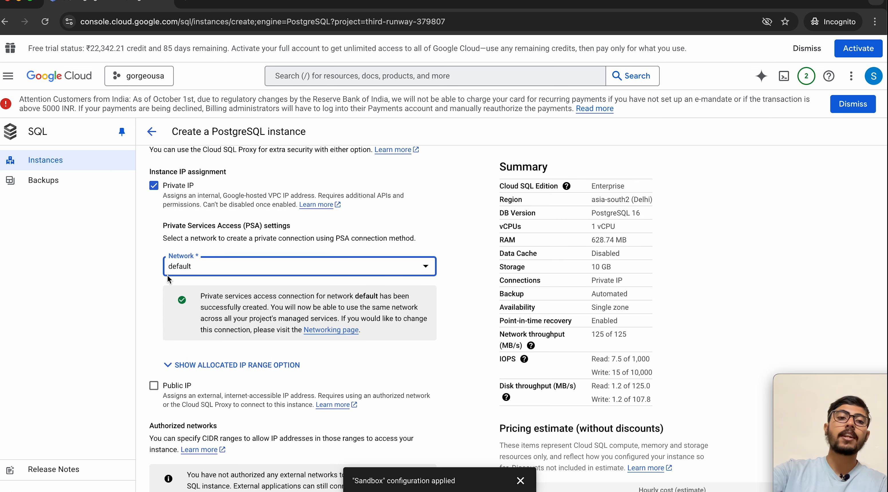
scroll(227, 190, "up", 2)
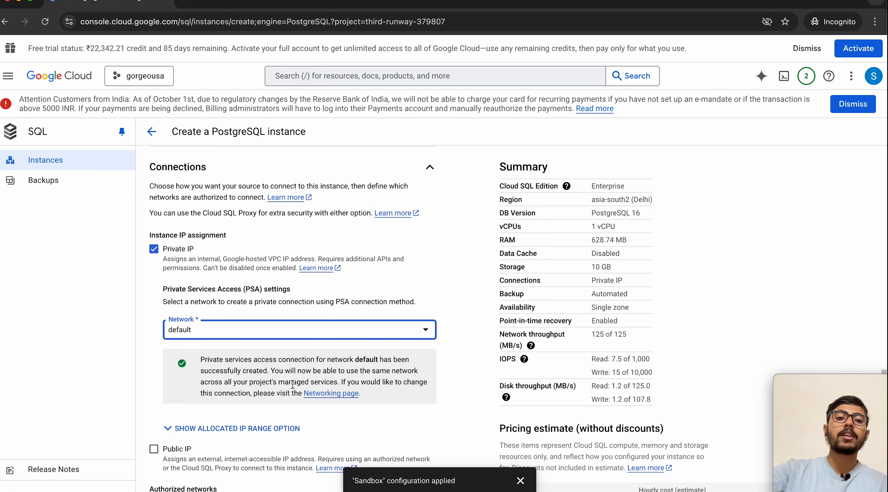
Step: Open the Networking page in a new tab and go to the VPC networks list
right_click(329, 395)
left_click(373, 335)
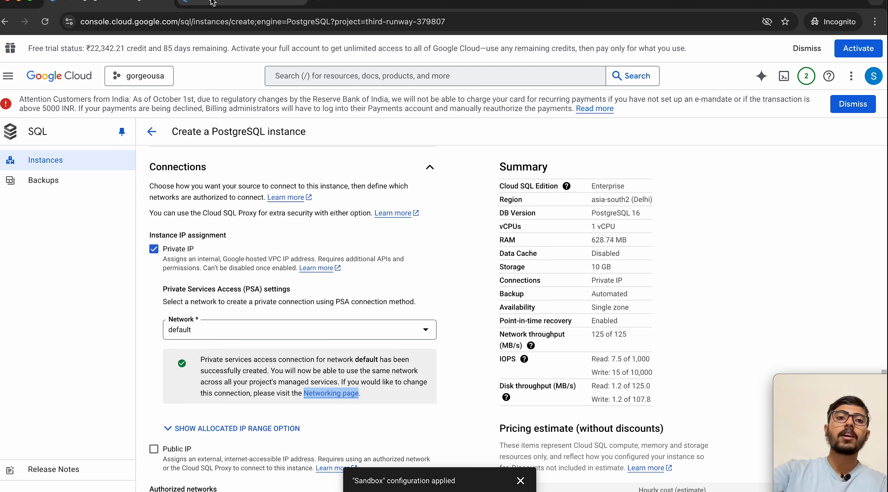
left_click(181, 5)
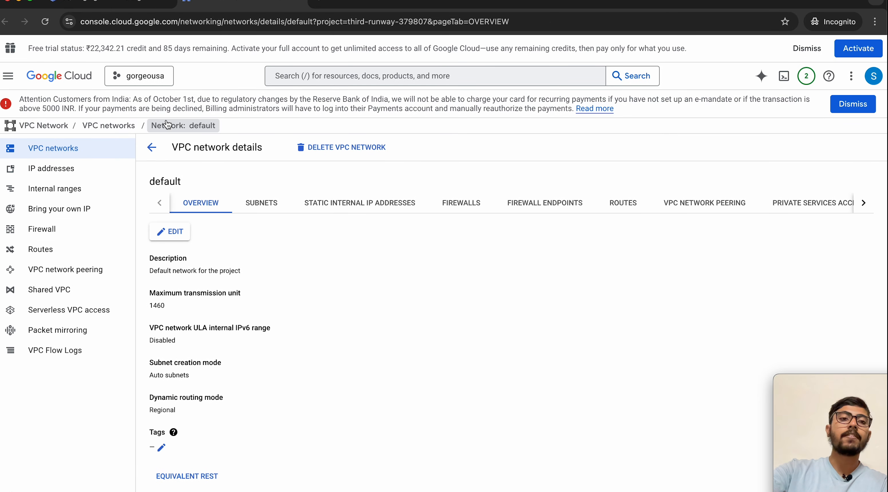
left_click(150, 147)
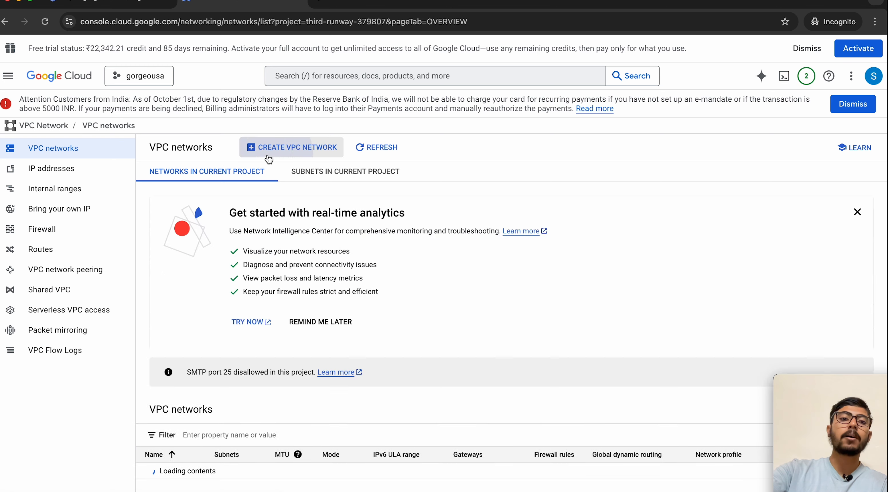
Step: Start a VPC network named 'test-net', review its settings, then abandon it
left_click(269, 152)
left_click(245, 187)
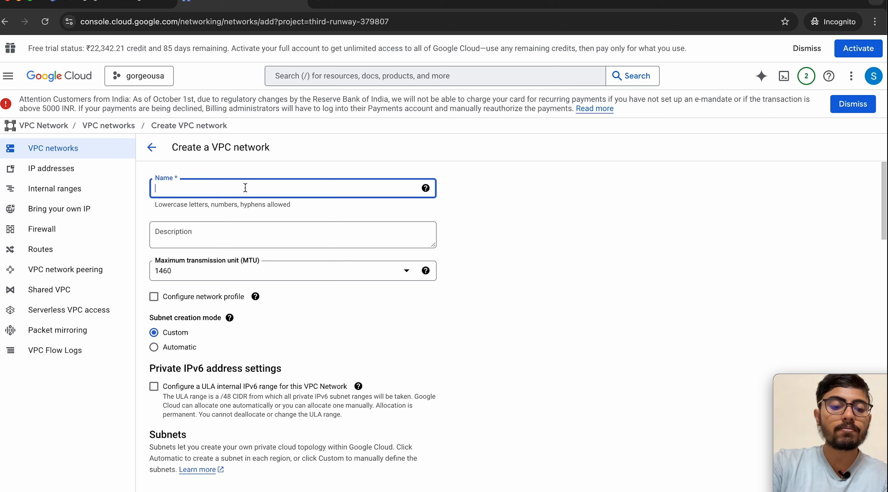
type("tex")
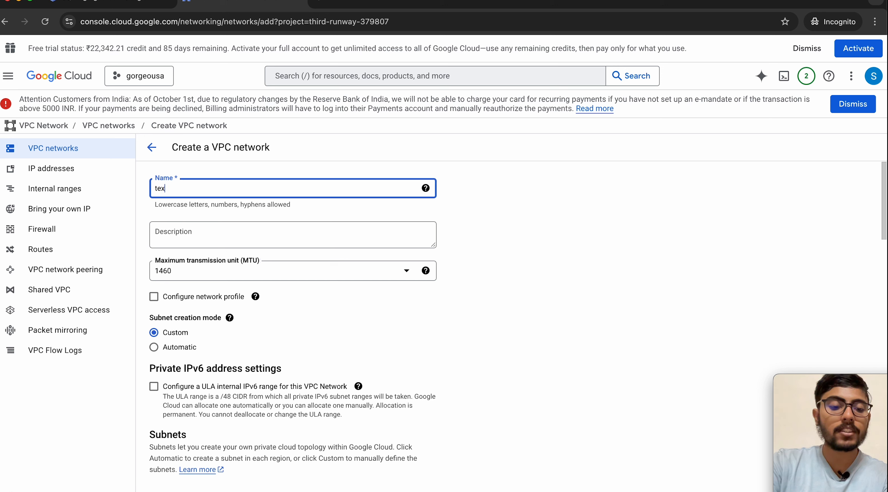
key("BackSpace")
type("st")
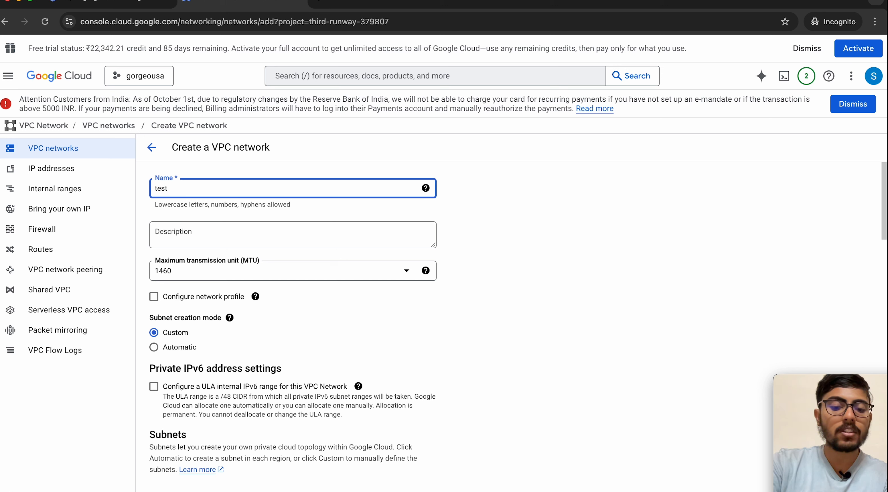
type("-net")
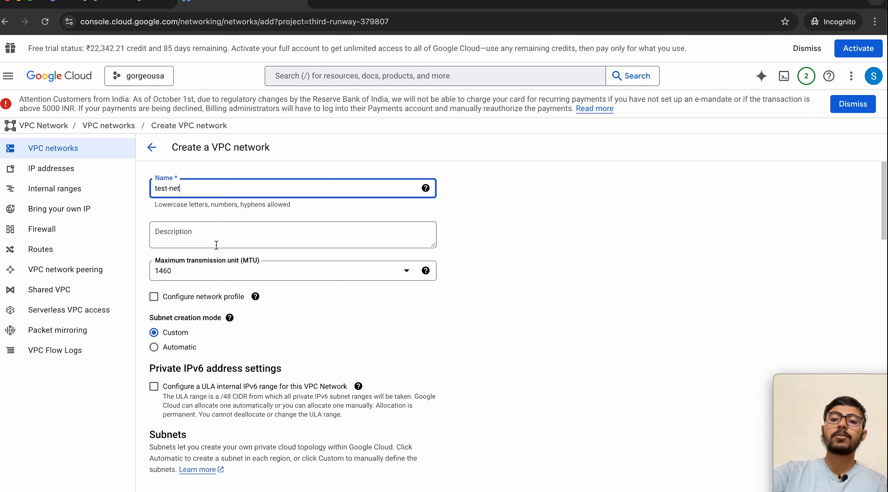
scroll(187, 408, "down", 4)
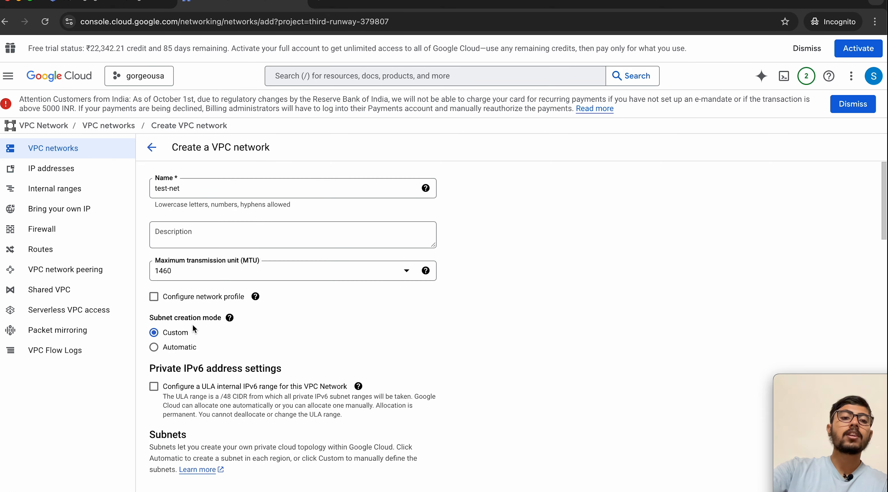
scroll(192, 324, "down", 8)
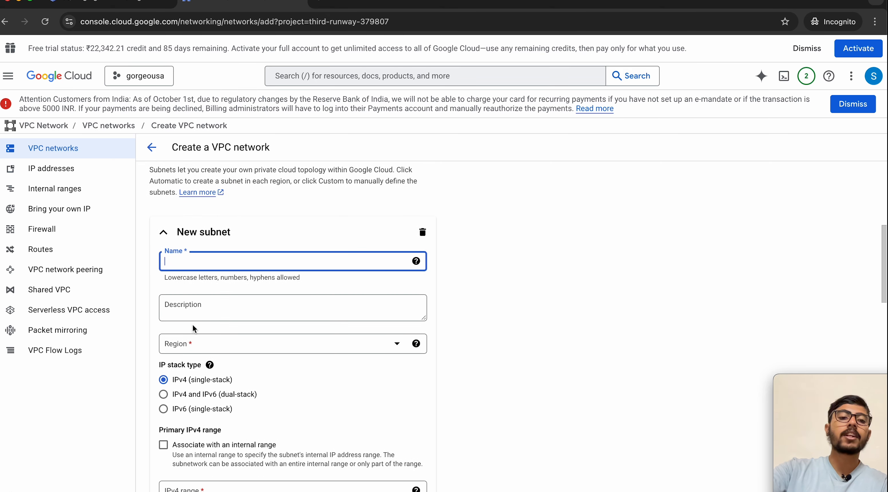
scroll(191, 363, "down", 1)
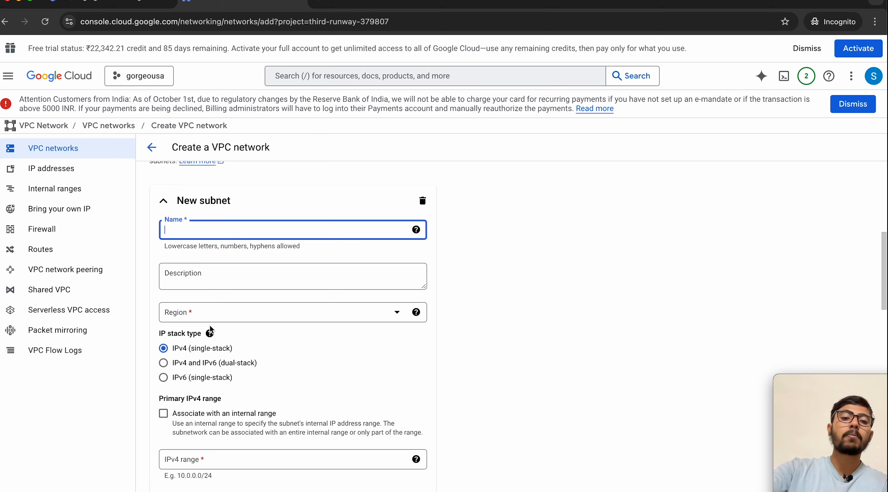
scroll(210, 325, "down", 4)
scroll(211, 329, "down", 1)
scroll(211, 421, "down", 6)
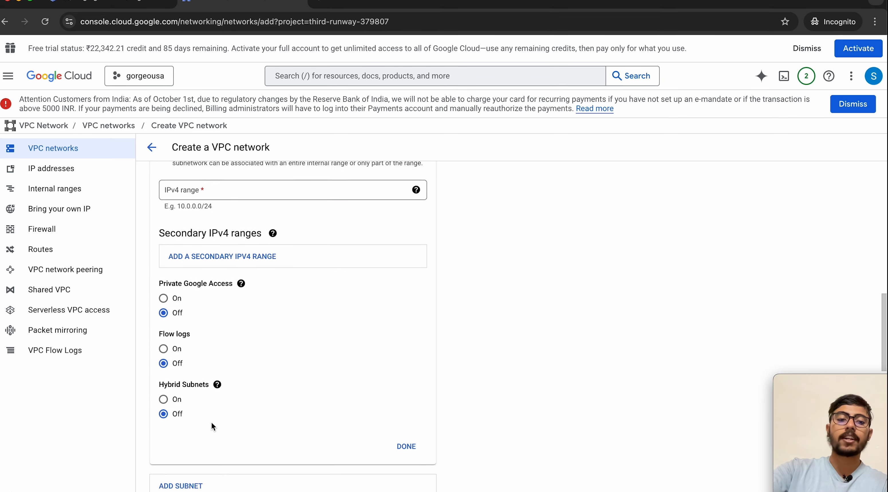
scroll(211, 422, "up", 18)
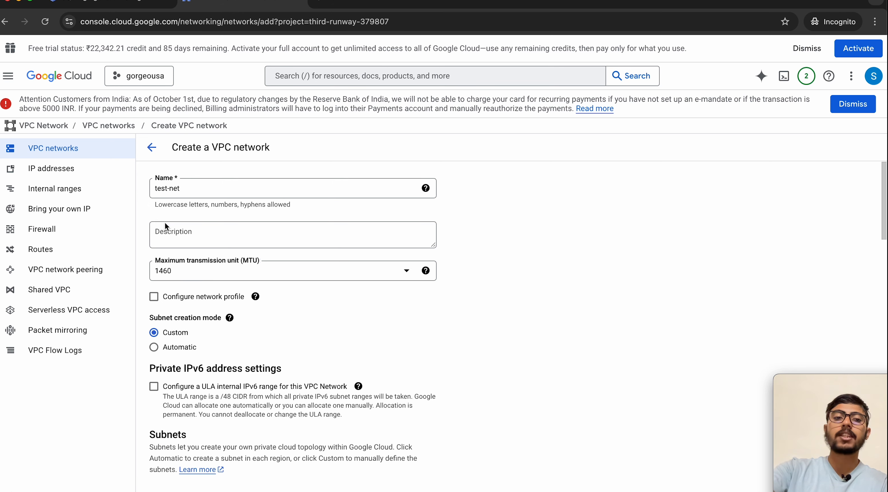
left_click(152, 148)
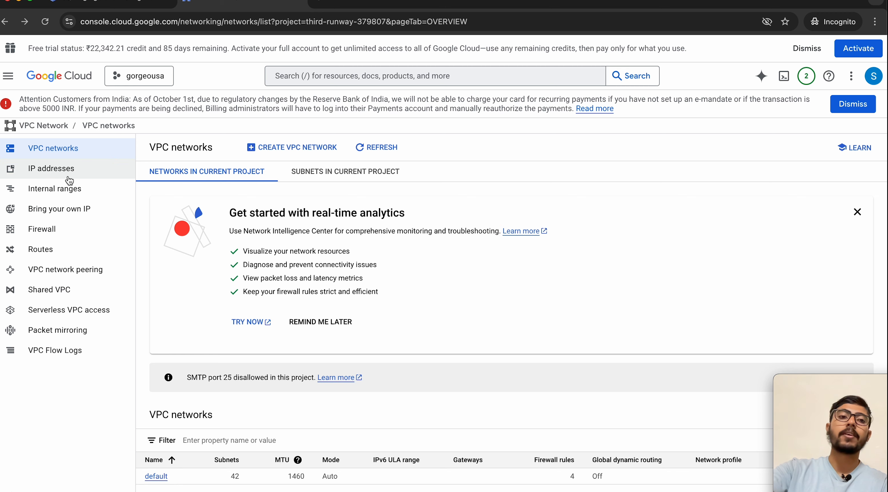
Step: Return to the PostgreSQL instance form tab and expand the Data Protection section
left_click(91, 2)
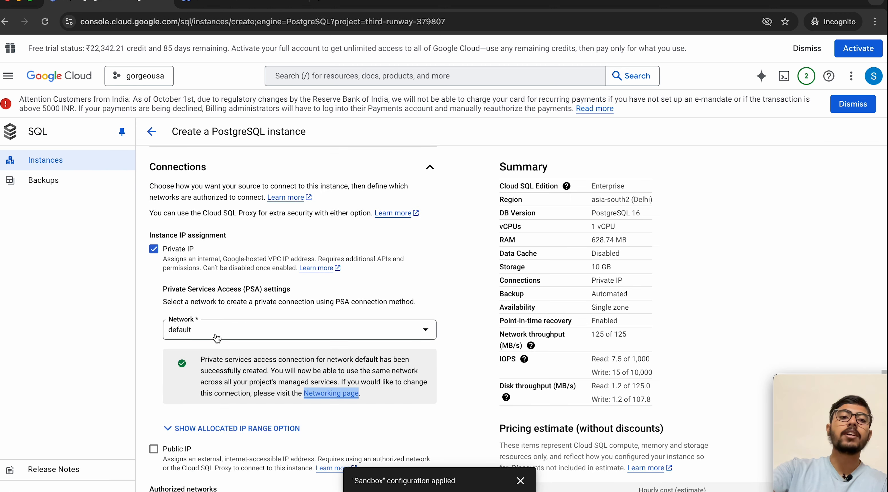
left_click(242, 3)
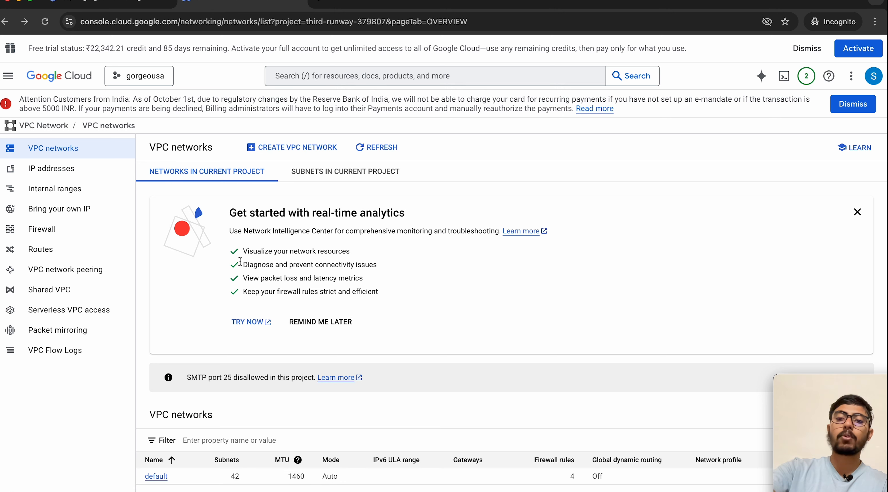
left_click(152, 2)
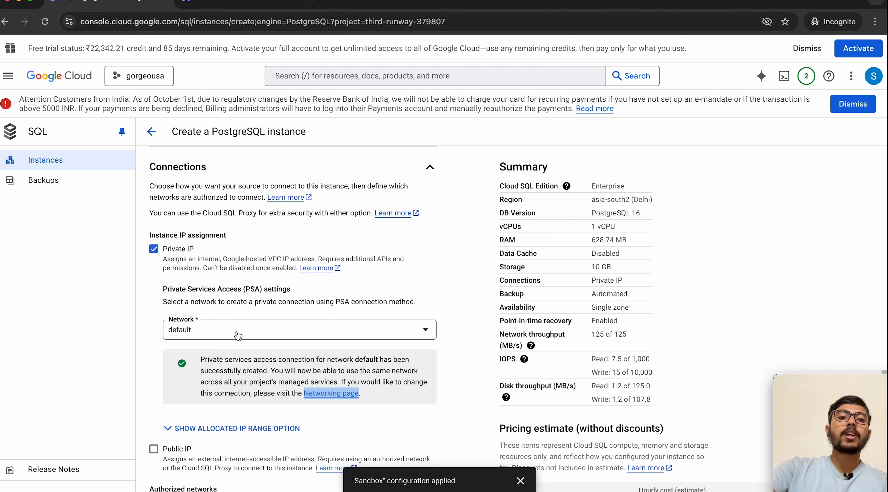
scroll(238, 333, "down", 4)
scroll(214, 336, "down", 3)
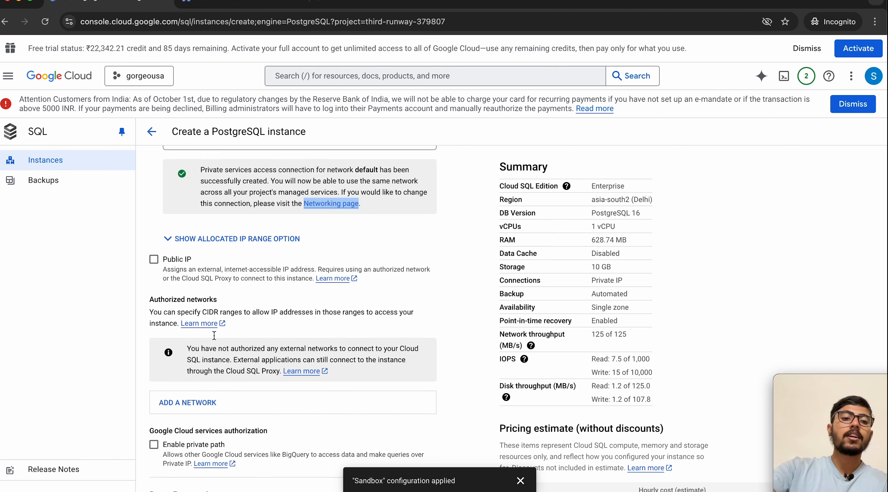
scroll(214, 337, "up", 6)
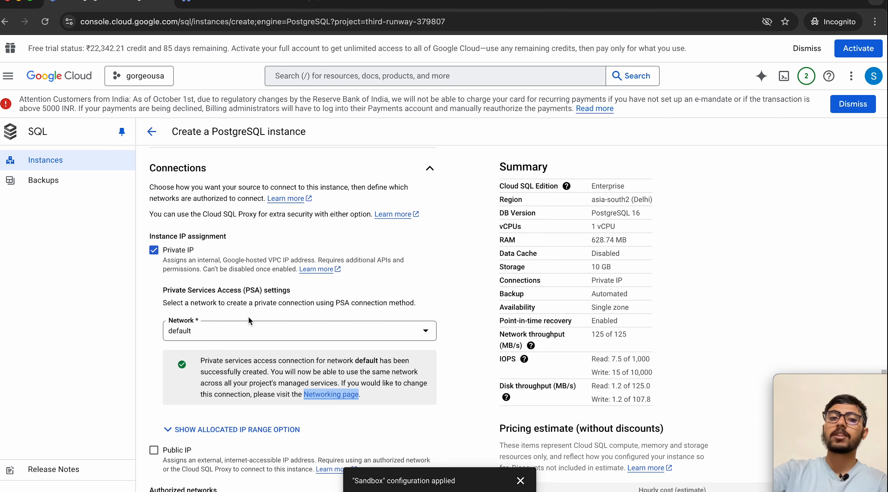
scroll(228, 241, "down", 10)
left_click(250, 207)
scroll(250, 321, "down", 2)
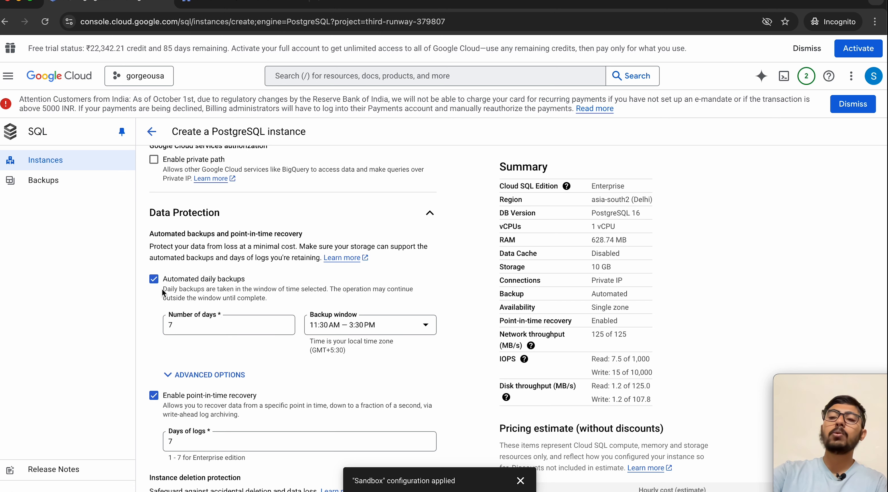
Step: Open the Backups help page in a new tab
right_click(43, 180)
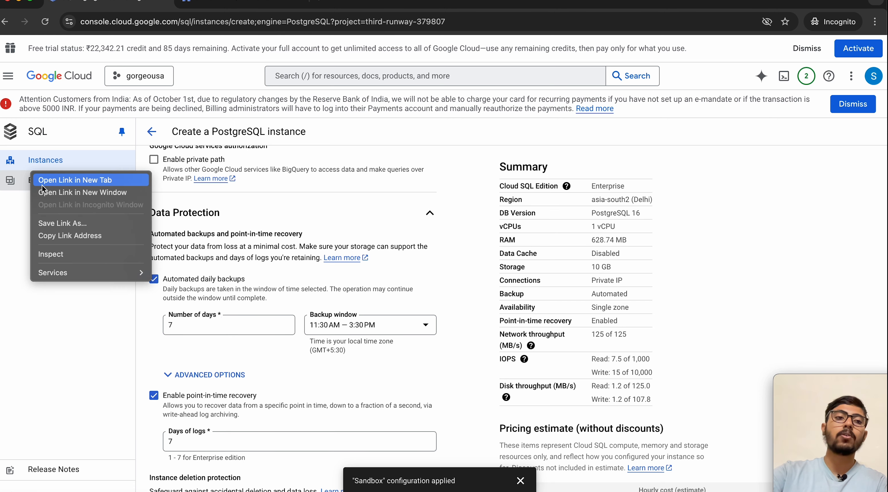
left_click(42, 183)
left_click(336, 10)
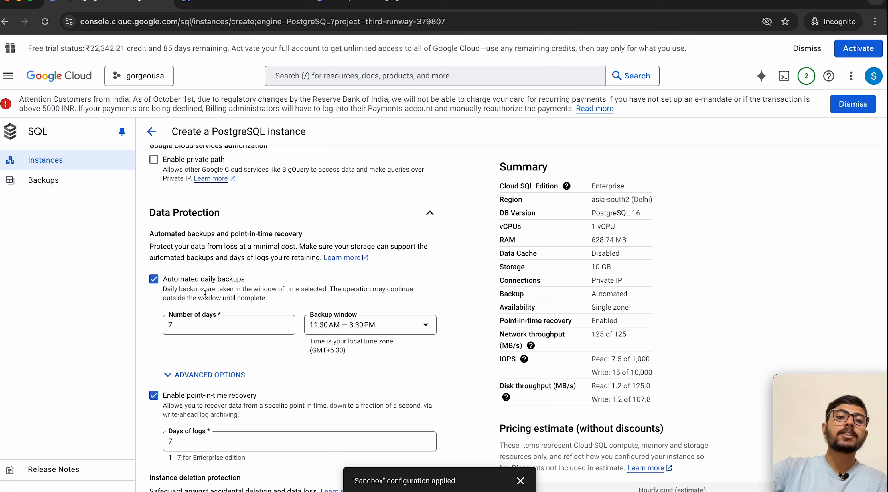
Step: Keep automated daily backups on and select the 7-day retention field
left_click(154, 279)
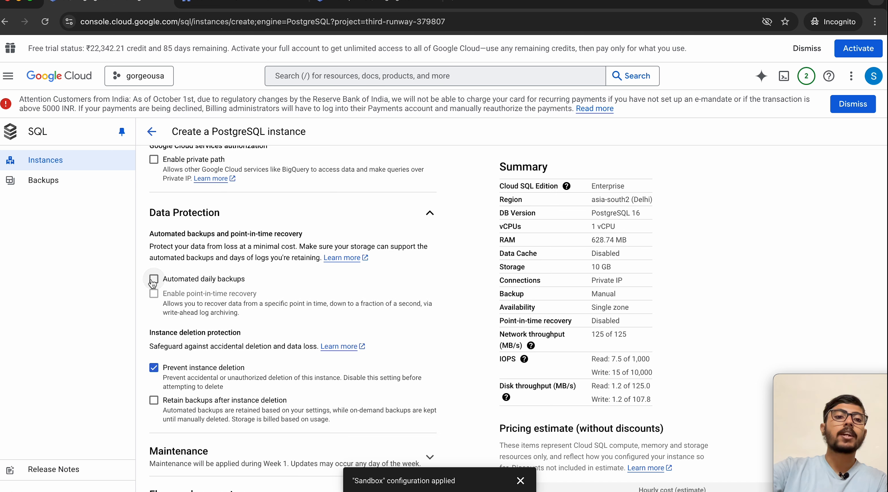
left_click(153, 279)
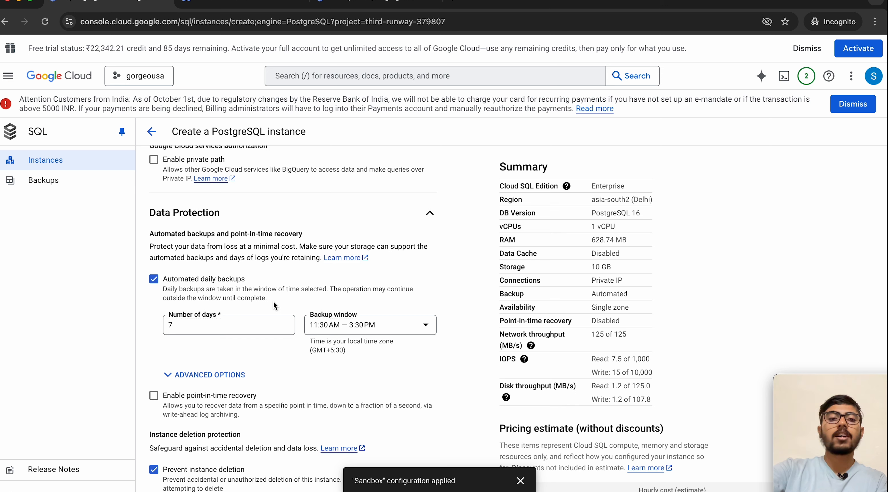
left_click(164, 322)
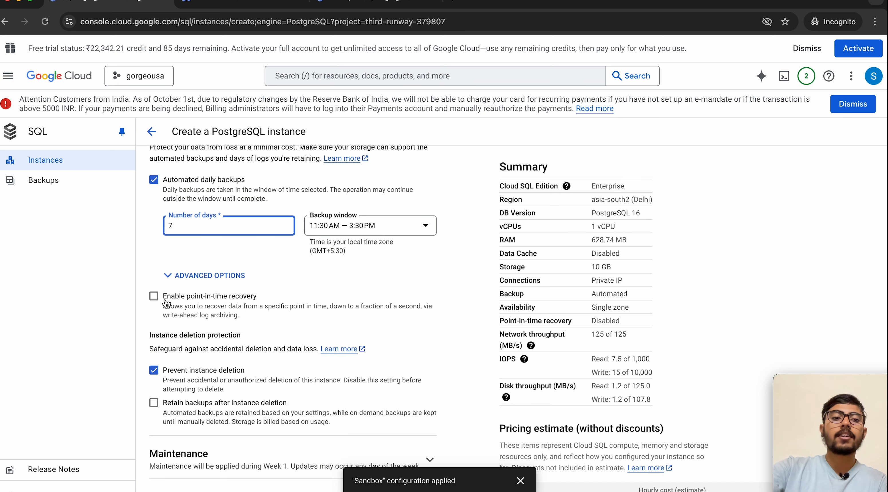
Step: Leave point-in-time recovery off, disable automated daily backups, and collapse Data Protection
scroll(234, 301, "up", 1)
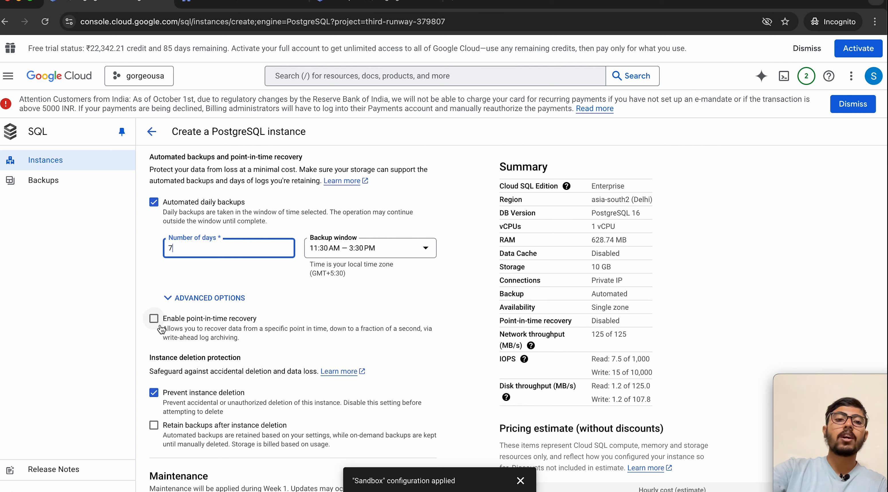
left_click(154, 319)
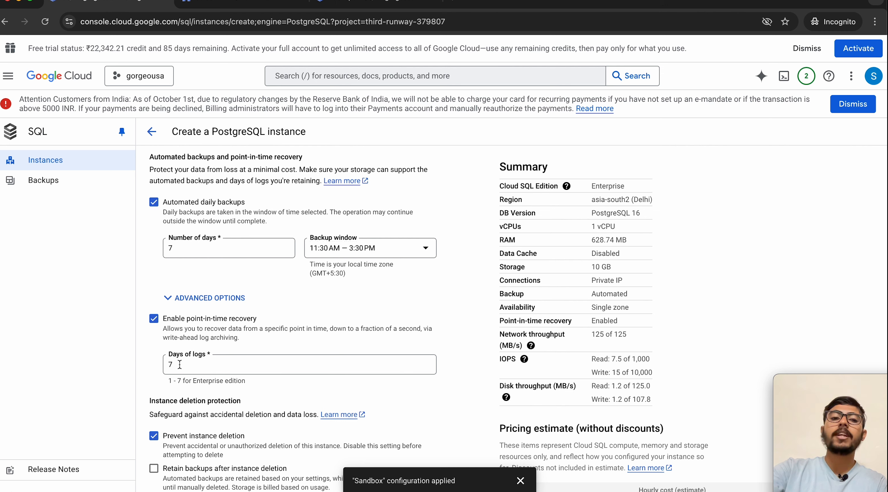
left_click(154, 320)
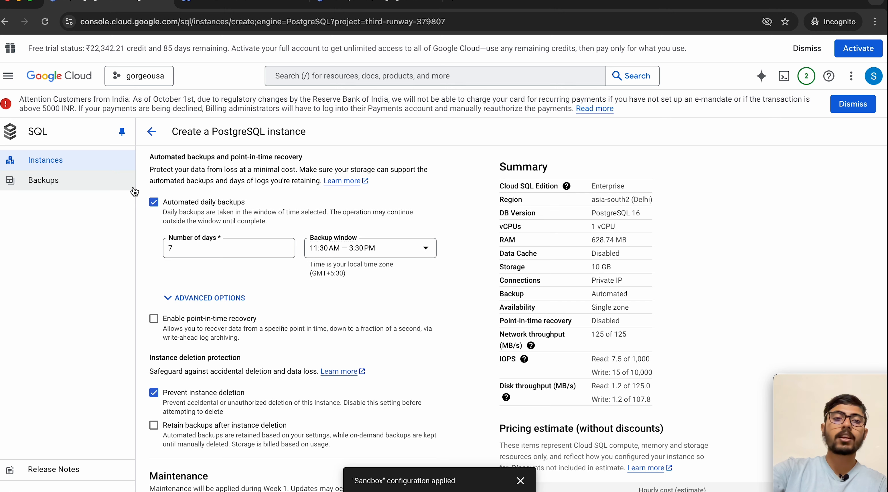
left_click(173, 209)
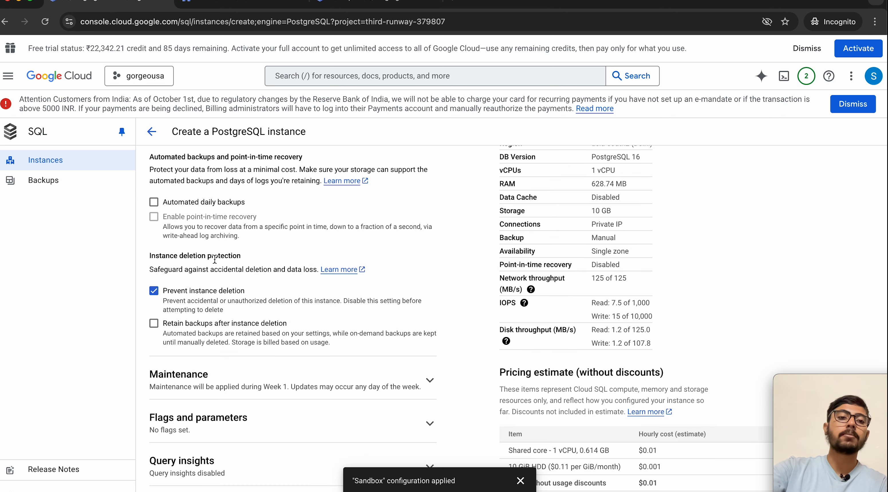
scroll(173, 208, "down", 3)
scroll(194, 235, "up", 1)
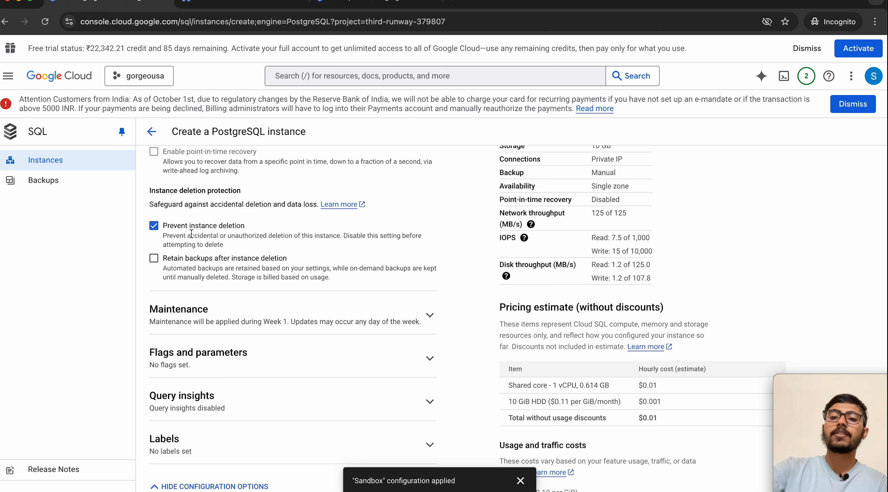
scroll(305, 206, "up", 1)
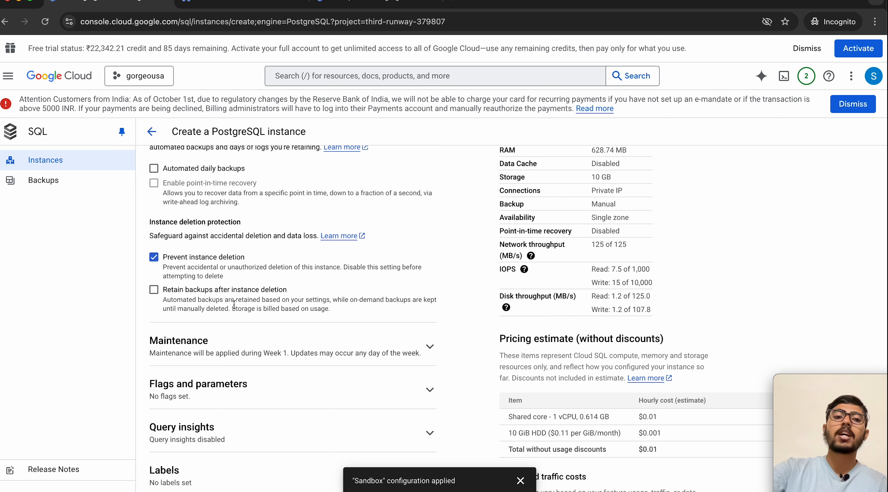
scroll(162, 270, "down", 1)
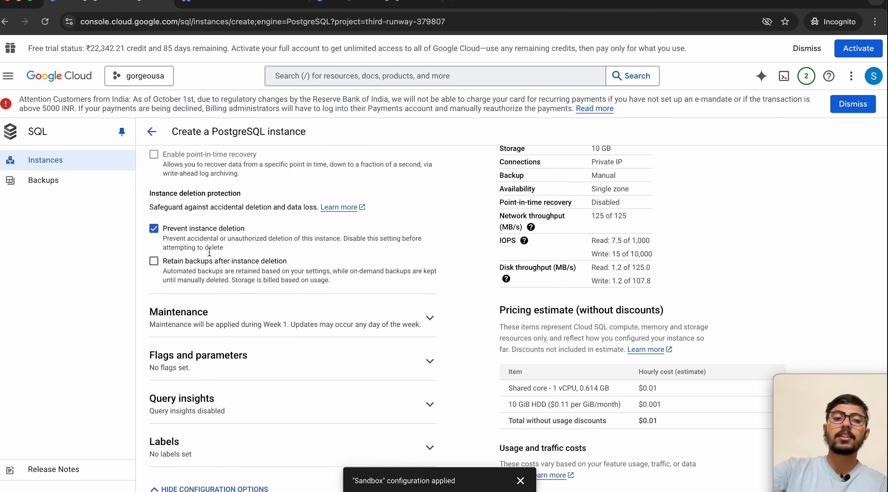
scroll(210, 252, "up", 3)
left_click(253, 167)
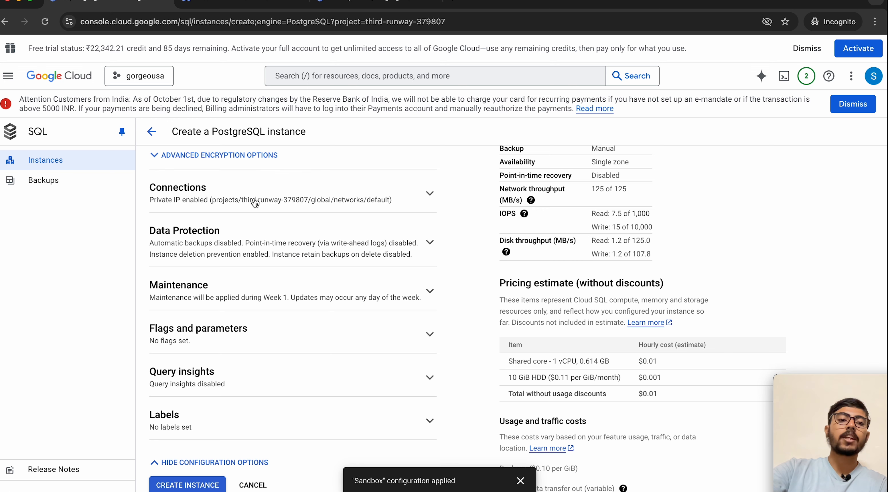
Step: Expand Maintenance and keep the maintenance timing at Week 1 and the window at Any window
left_click(218, 288)
scroll(218, 288, "down", 2)
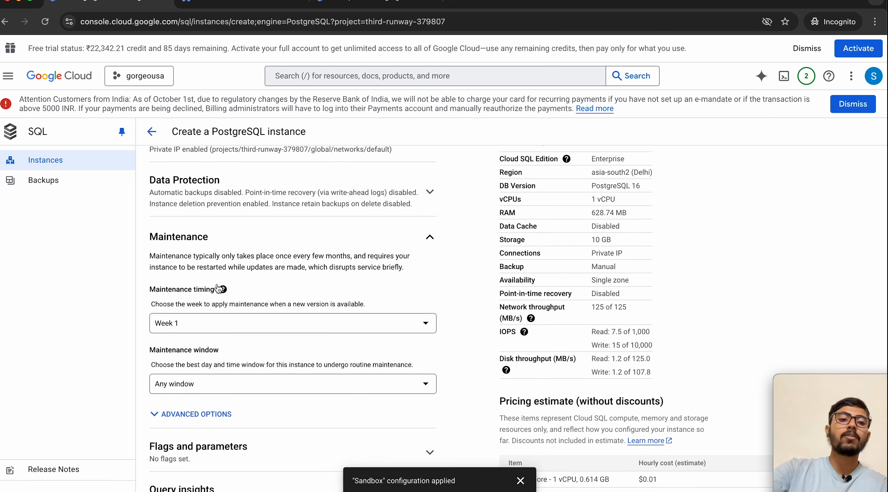
scroll(218, 289, "down", 2)
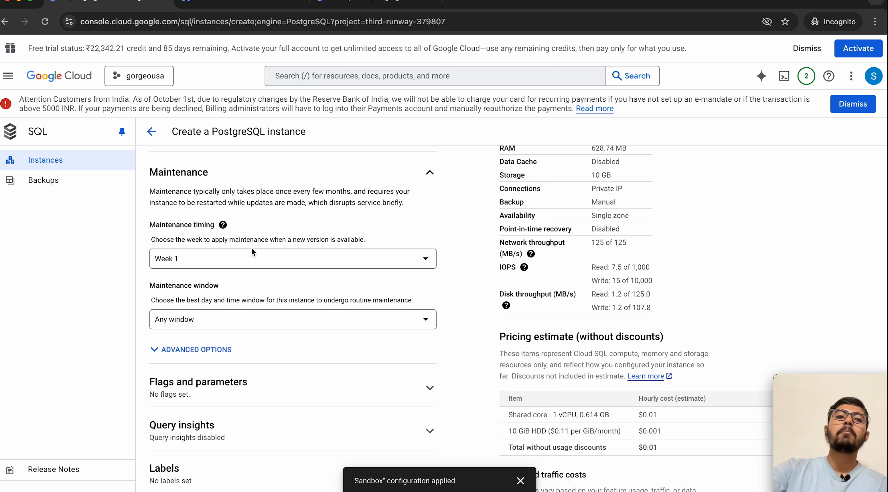
left_click(234, 252)
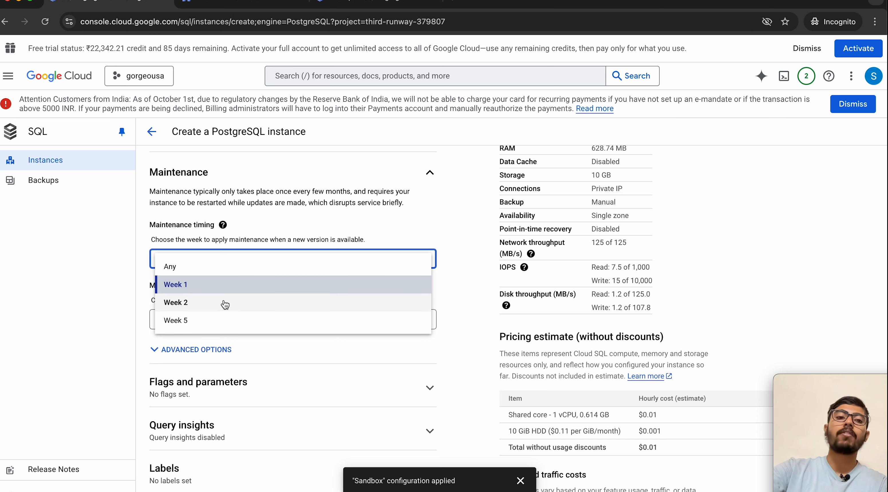
left_click(289, 226)
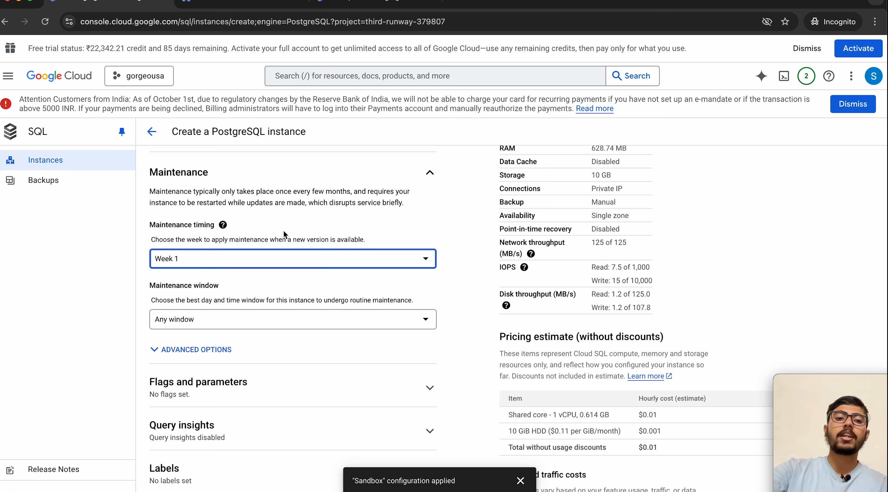
scroll(272, 289, "down", 2)
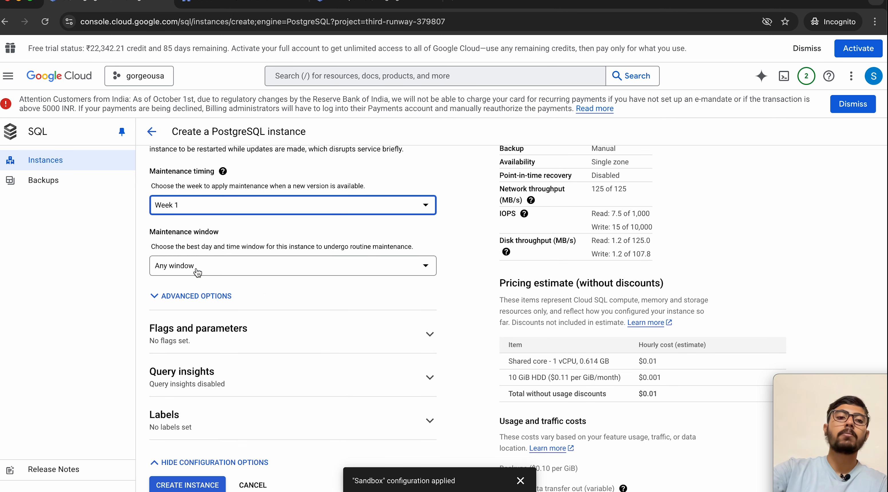
left_click(186, 267)
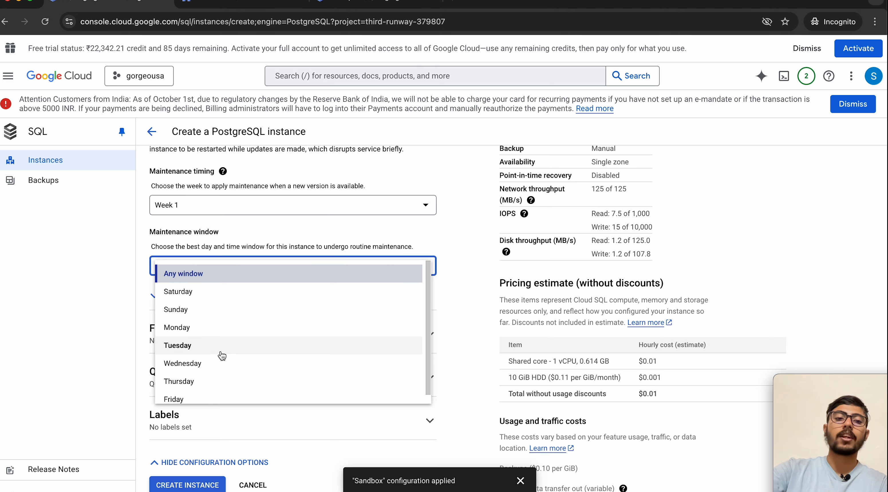
left_click(298, 240)
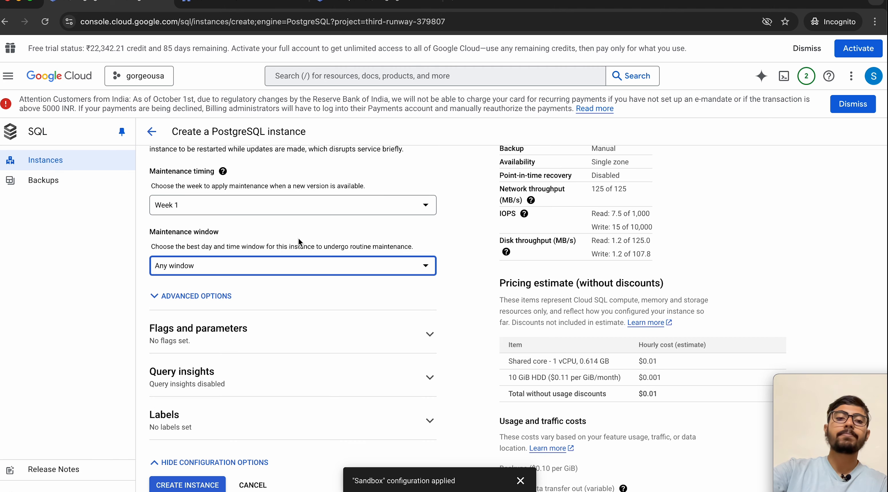
Step: Check Flags and parameters, leaving no database flags, and collapse the Maintenance section
left_click(208, 343)
scroll(208, 342, "up", 1)
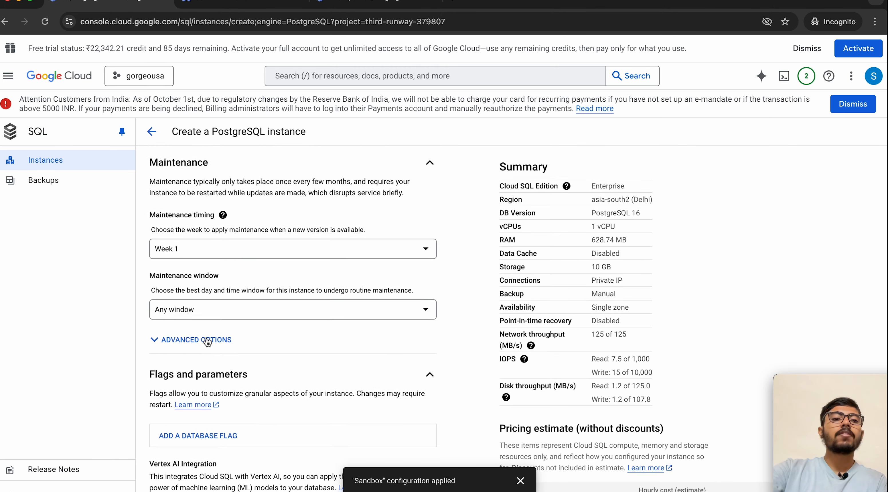
scroll(207, 342, "up", 2)
left_click(338, 242)
scroll(342, 244, "down", 3)
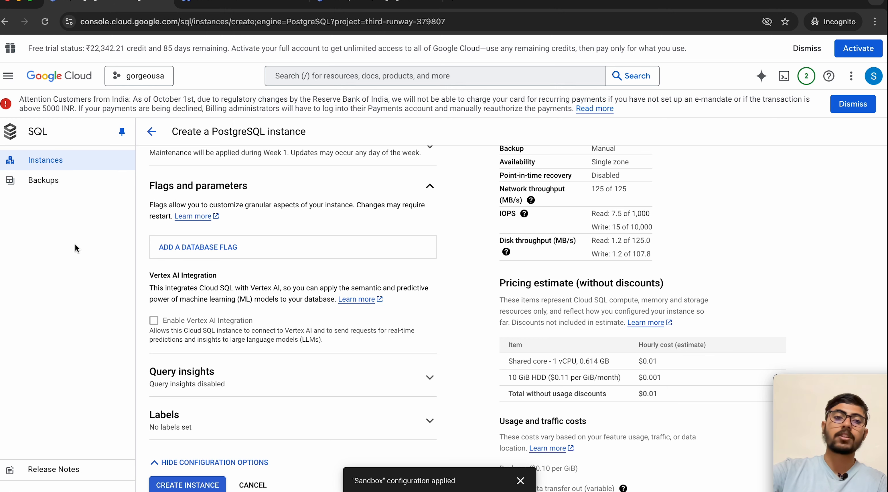
left_click(237, 186)
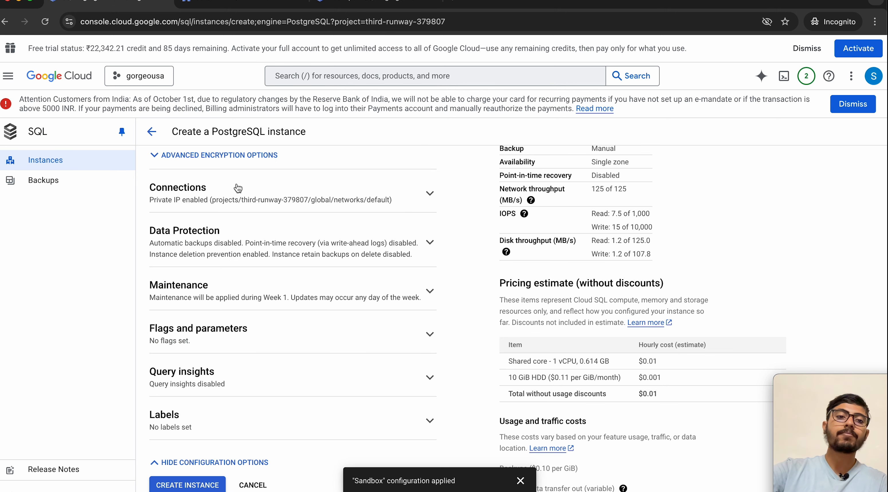
Step: Check Query insights and Labels, leaving insights disabled and no labels set
left_click(230, 373)
scroll(230, 374, "down", 2)
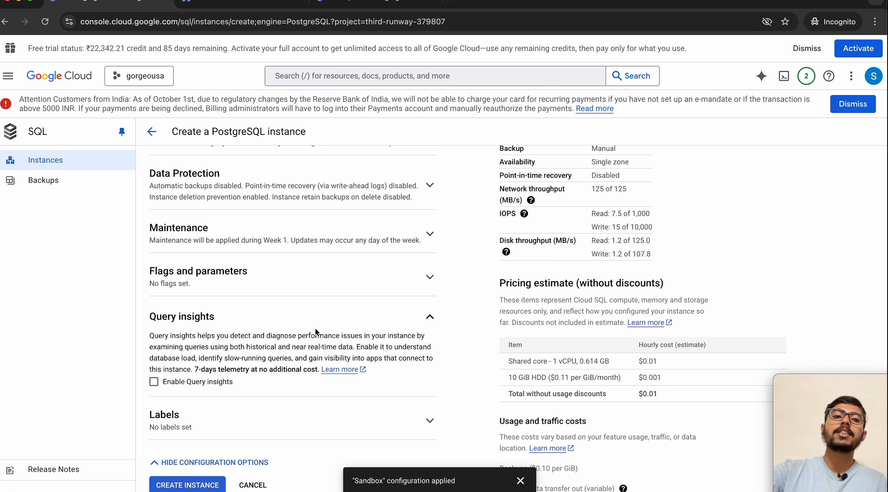
left_click(229, 325)
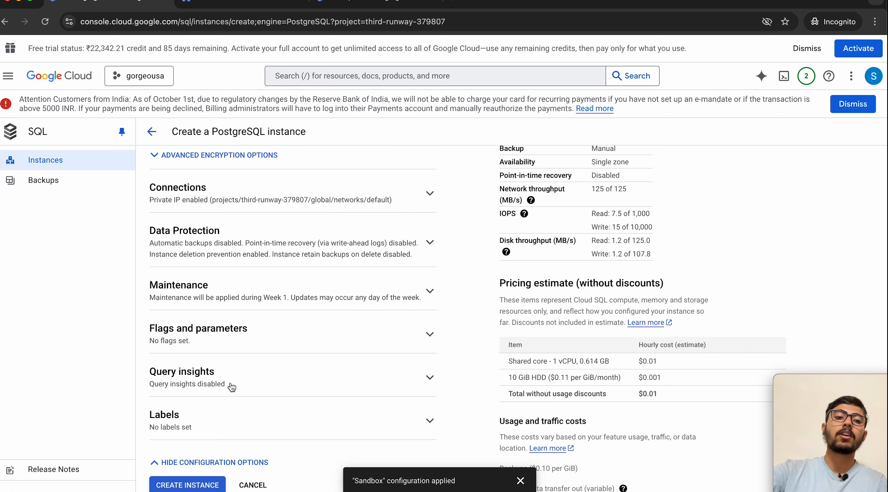
left_click(227, 425)
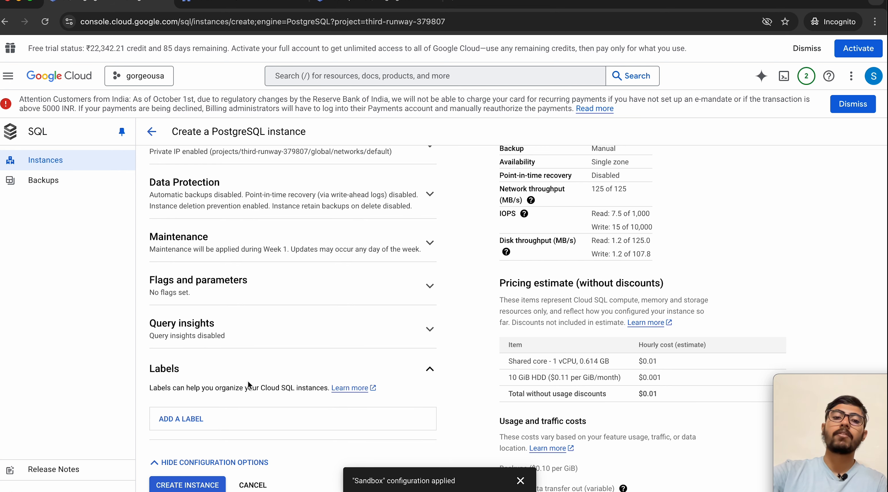
left_click(296, 366)
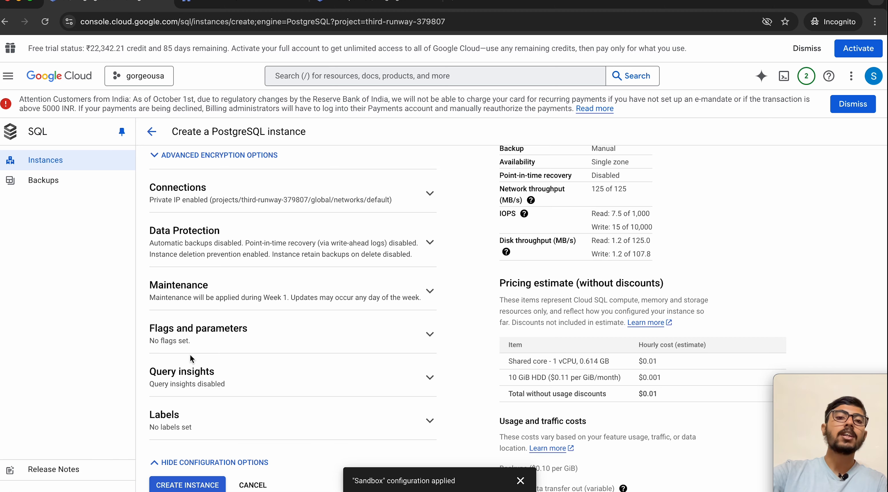
scroll(190, 356, "up", 10)
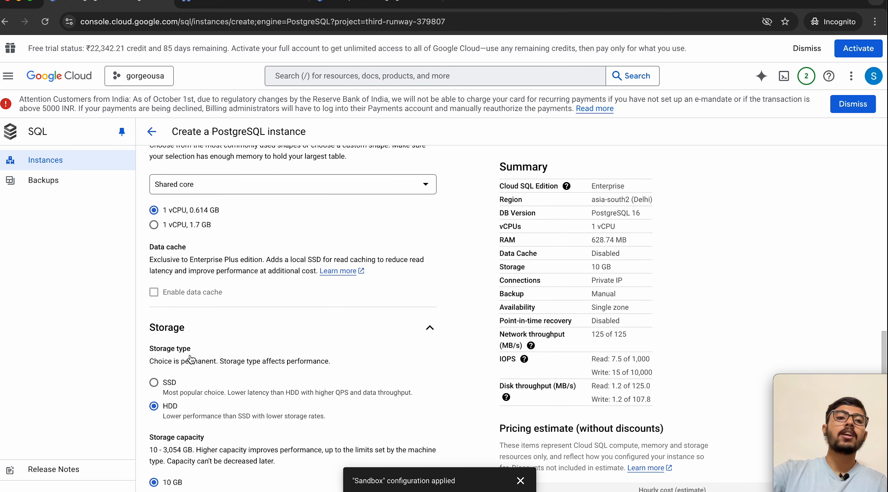
Step: Dismiss the sandbox configuration notice and review the instance form
left_click(521, 480)
scroll(395, 340, "down", 10)
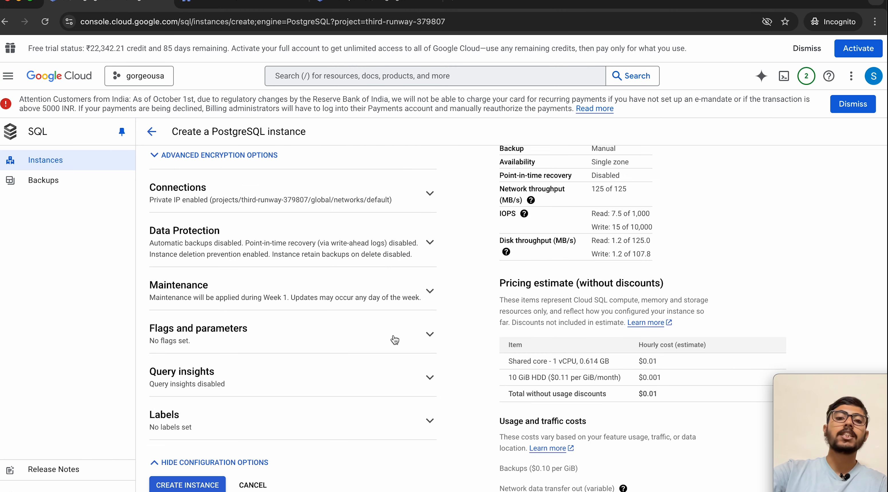
scroll(442, 316, "up", 8)
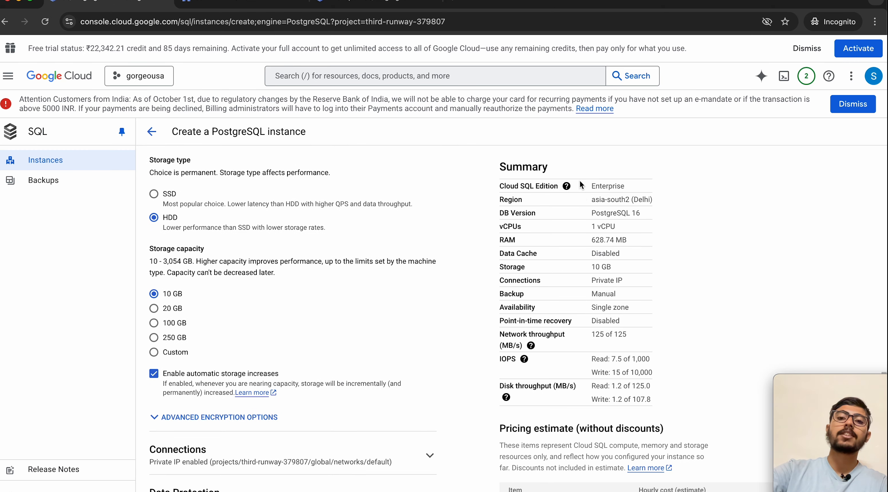
scroll(588, 370, "down", 8)
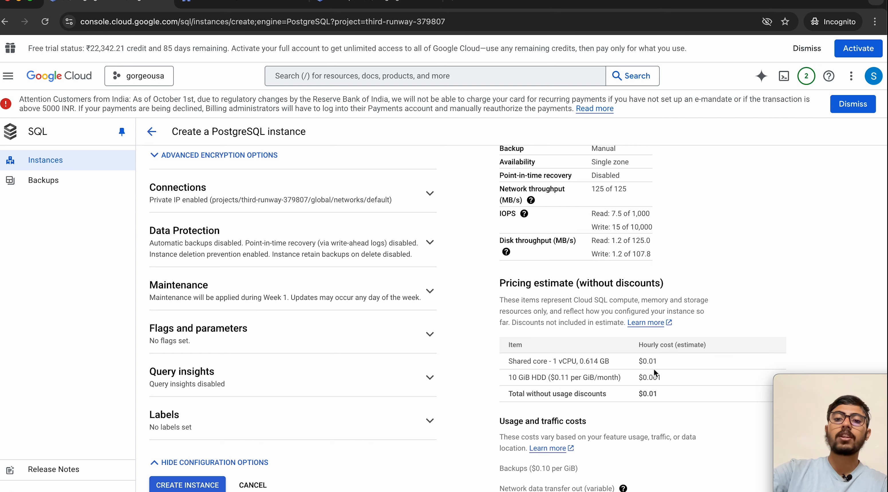
scroll(635, 378, "up", 5)
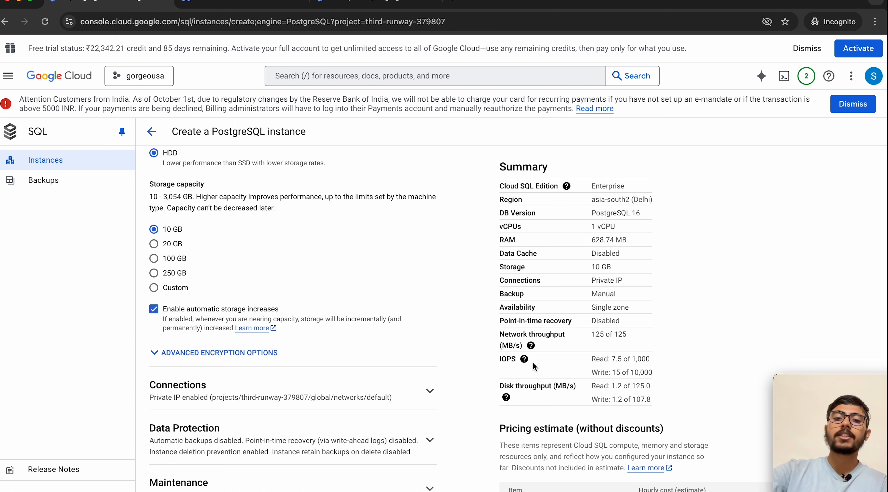
scroll(625, 364, "down", 5)
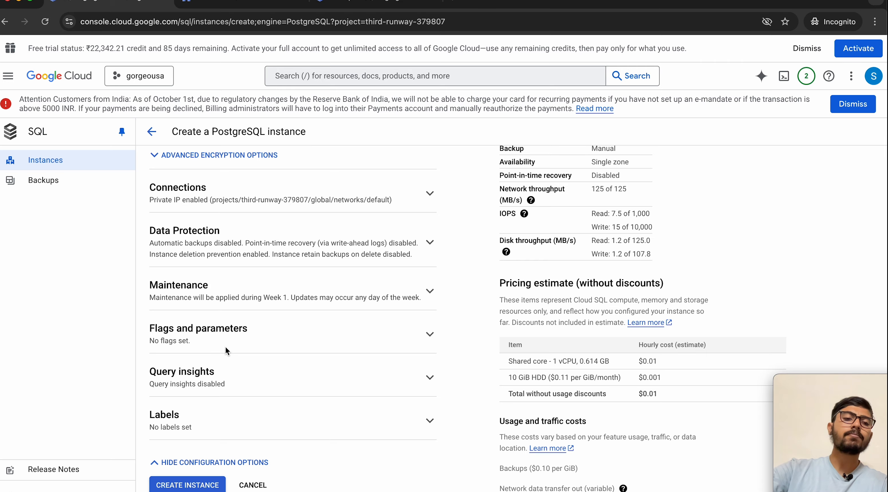
scroll(225, 345, "up", 8)
scroll(226, 350, "up", 16)
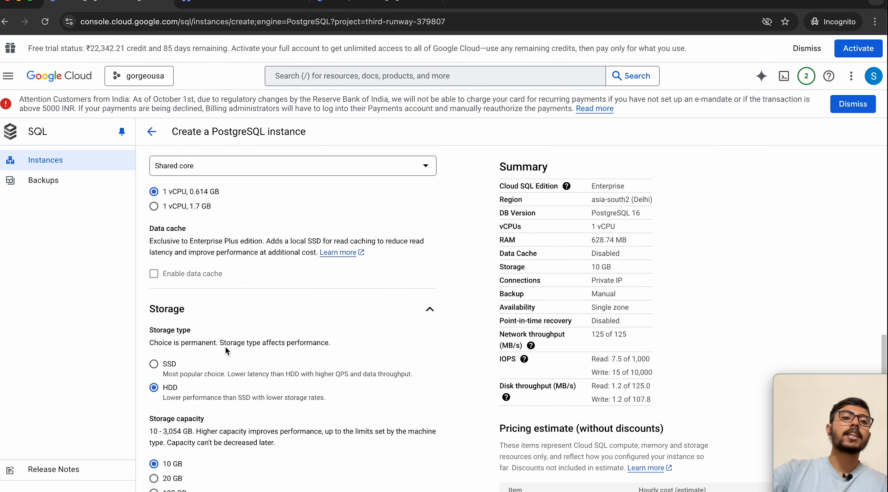
Step: Collapse Machine configuration and Storage, then submit creation of the yt-inst PostgreSQL instance
left_click(329, 406)
scroll(331, 407, "down", 5)
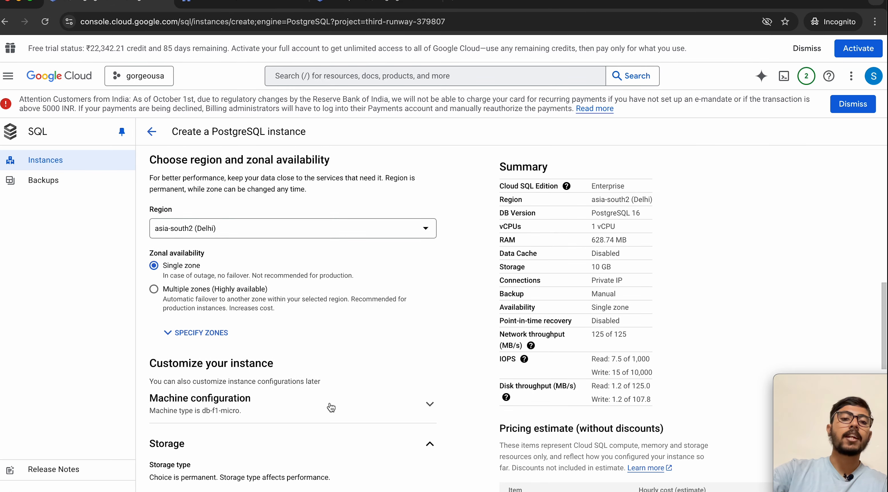
left_click(288, 282)
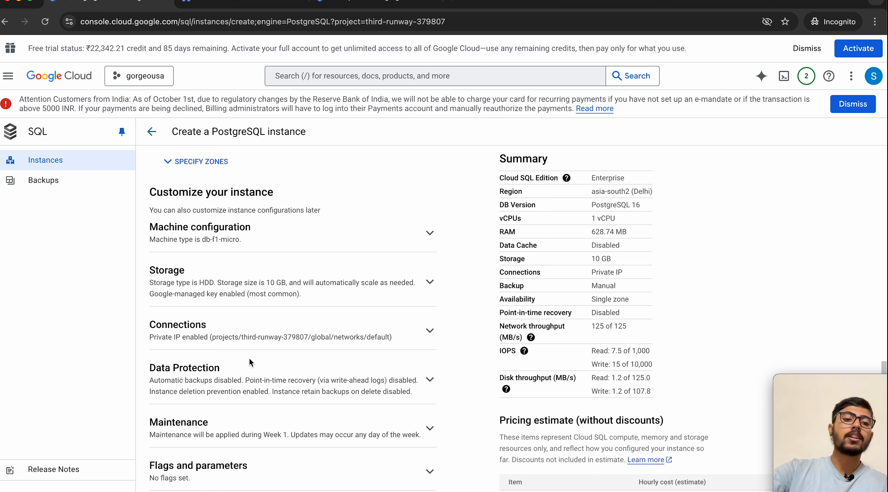
scroll(185, 441, "down", 4)
left_click(187, 485)
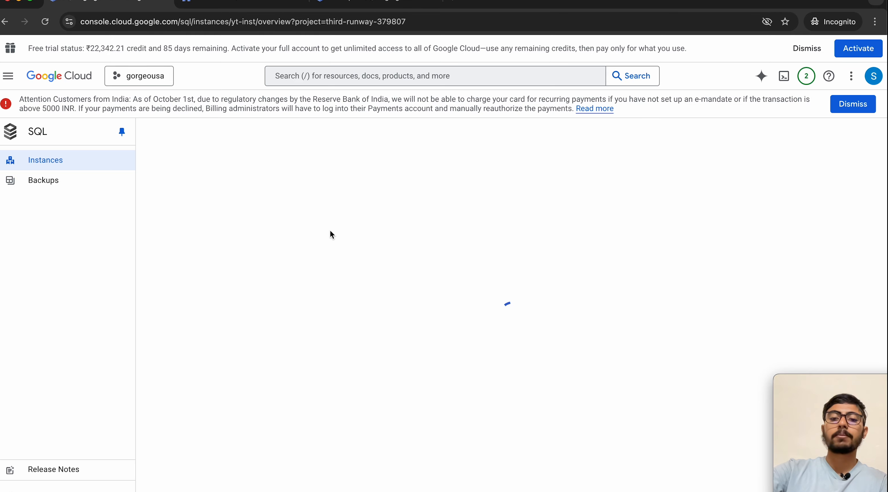
Step: Scroll through the yt-inst overview's connection and configuration details while the instance is created
scroll(584, 269, "down", 5)
scroll(584, 270, "up", 3)
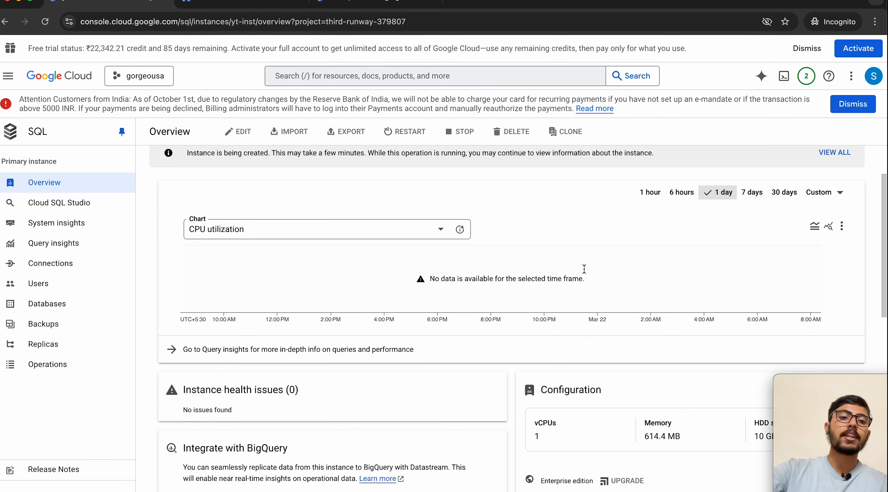
scroll(508, 275, "up", 2)
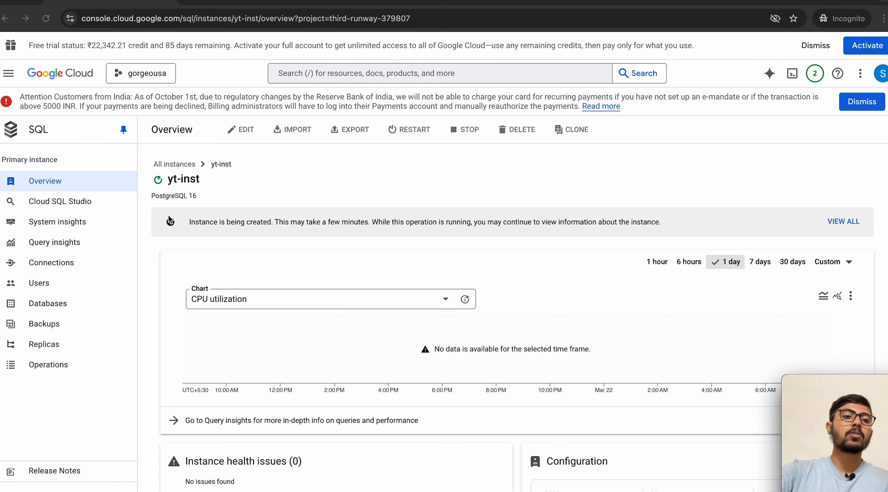
scroll(295, 311, "down", 10)
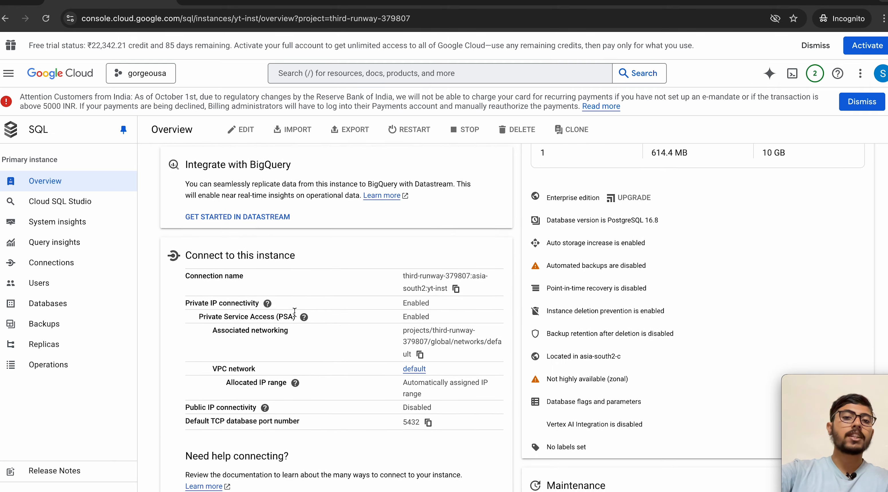
scroll(295, 313, "up", 10)
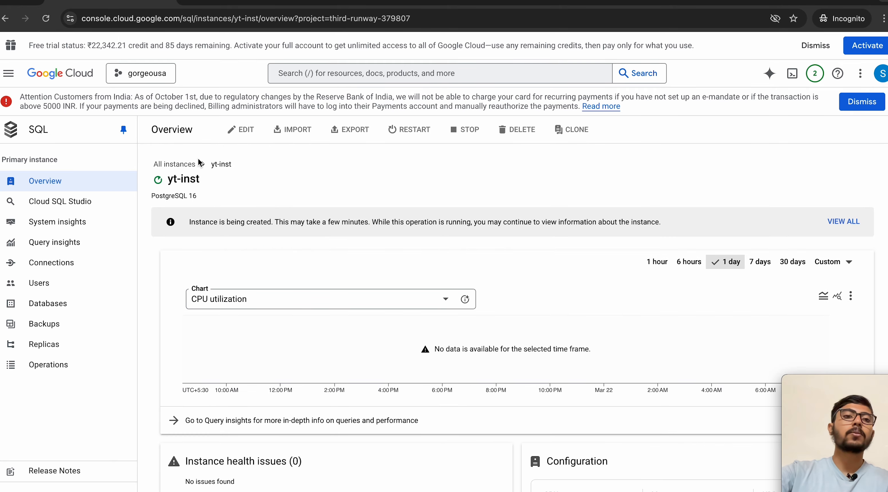
Step: Go to Cloud Run Services and look over the Deploy container options without choosing one
left_click(8, 73)
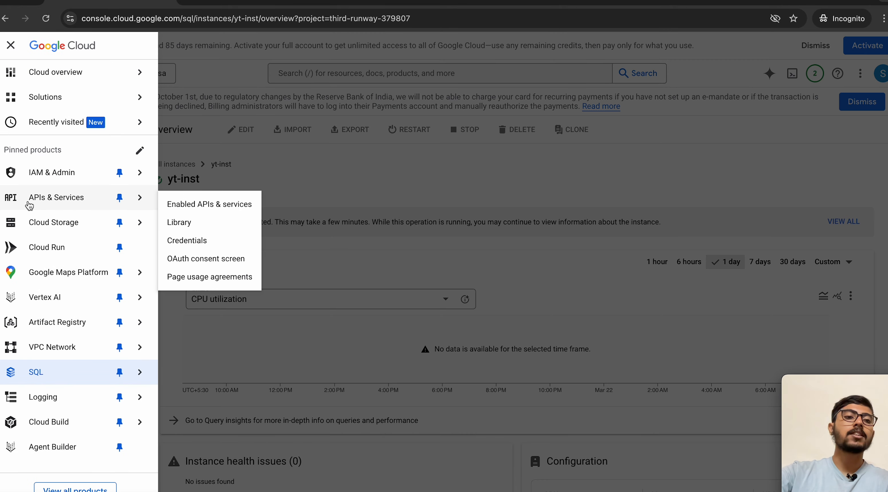
left_click(48, 247)
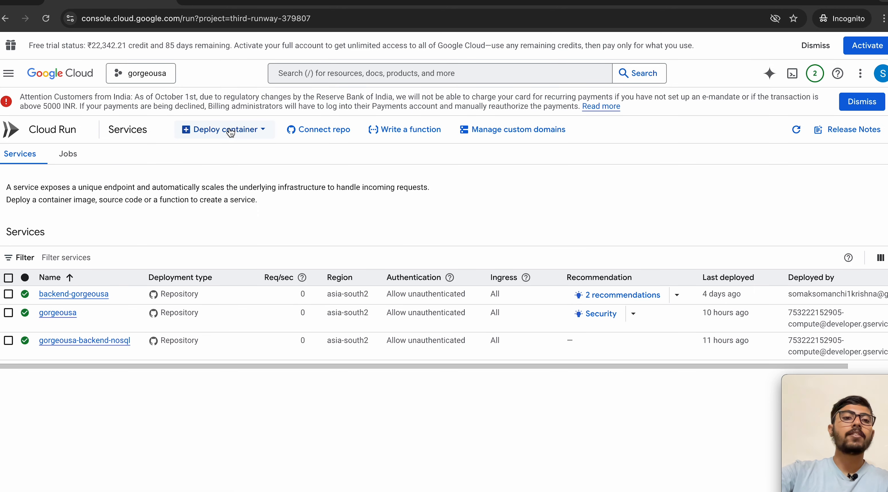
left_click(218, 130)
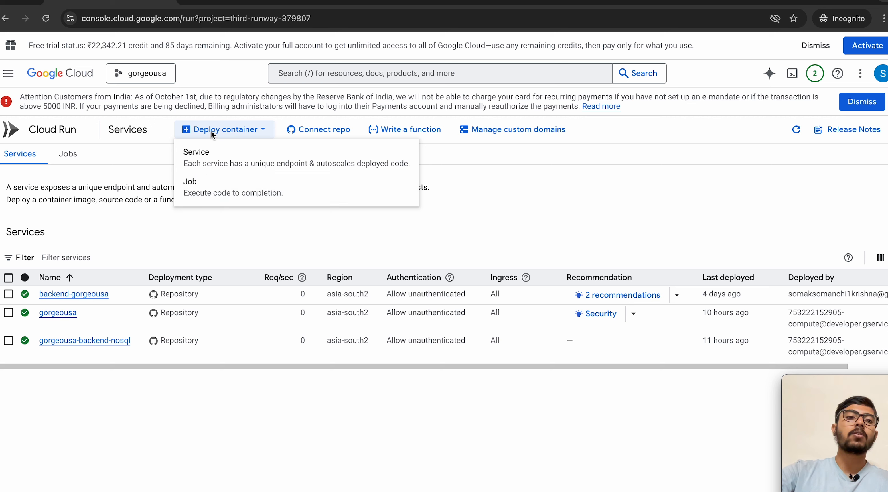
left_click(234, 132)
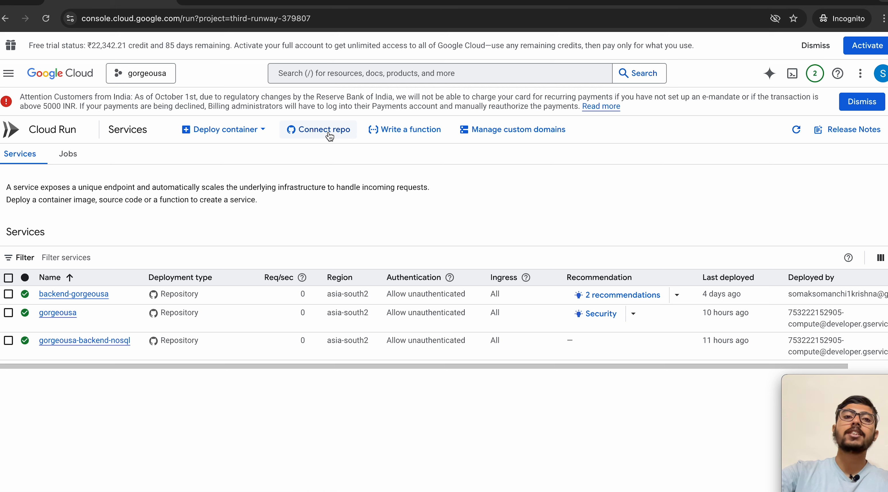
left_click(228, 130)
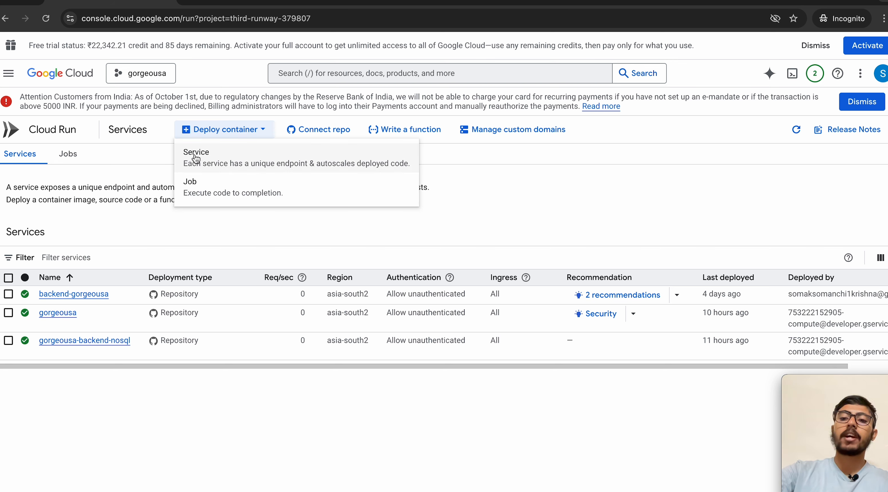
left_click(165, 149)
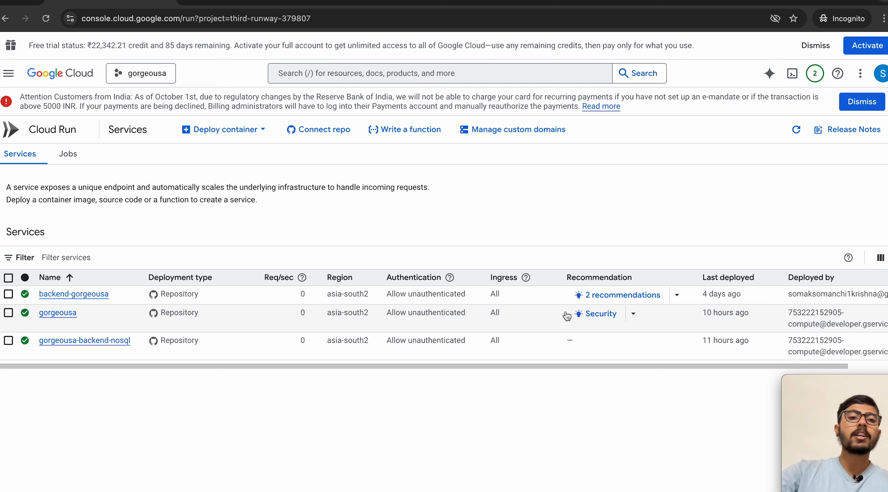
Step: Start a new Cloud Run service via Connect repo, set to deploy continuously from GitHub
left_click(305, 137)
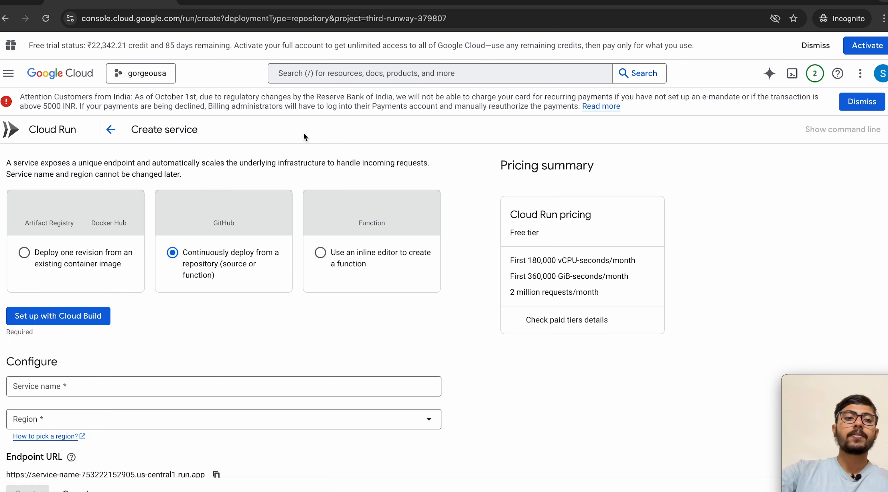
scroll(288, 363, "down", 3)
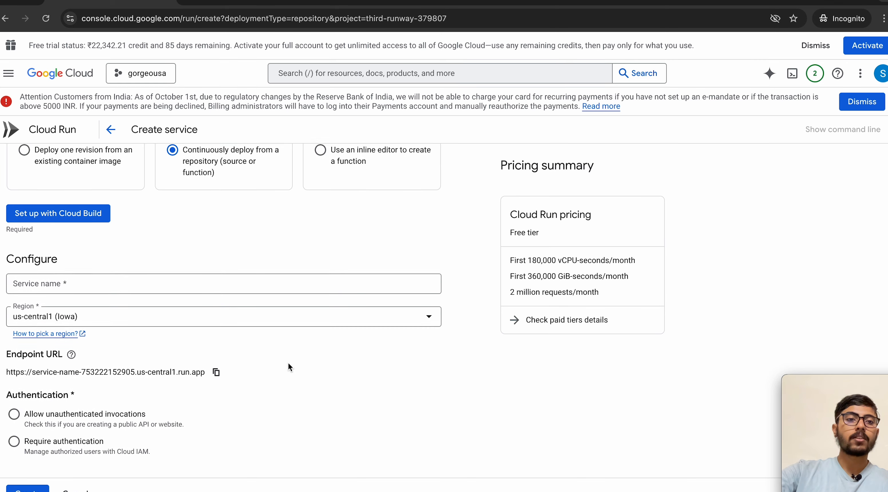
scroll(288, 365, "up", 2)
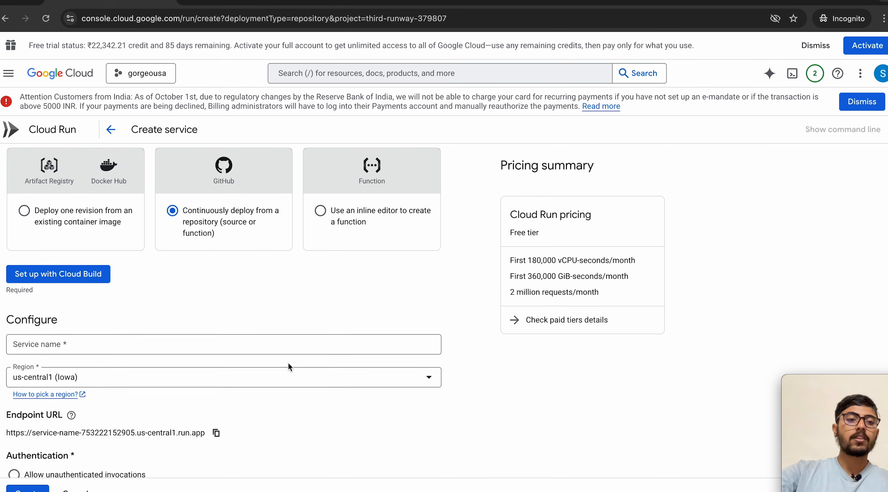
scroll(288, 362, "up", 2)
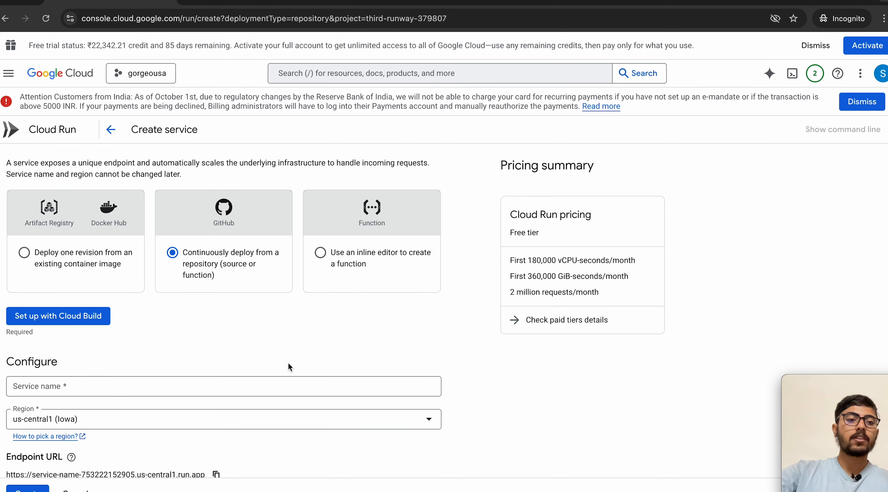
Step: Set up Cloud Build with the gorgeousa-backend GitHub repository as the source
left_click(64, 315)
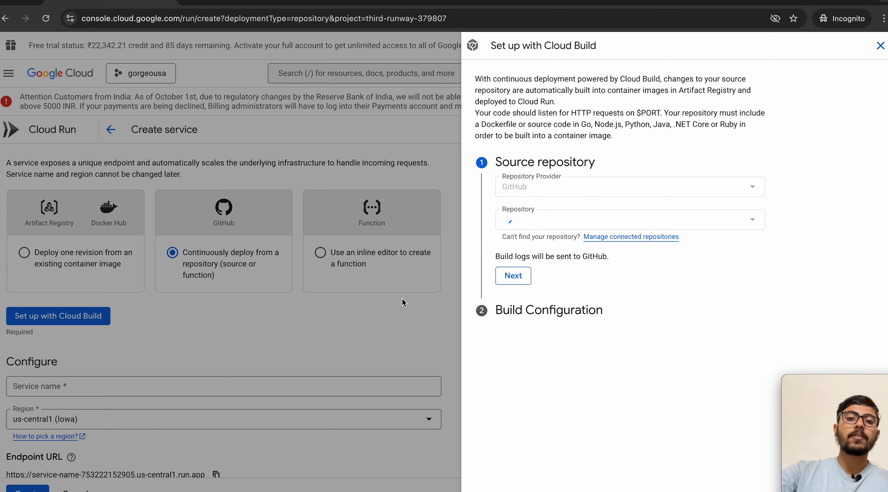
left_click(542, 221)
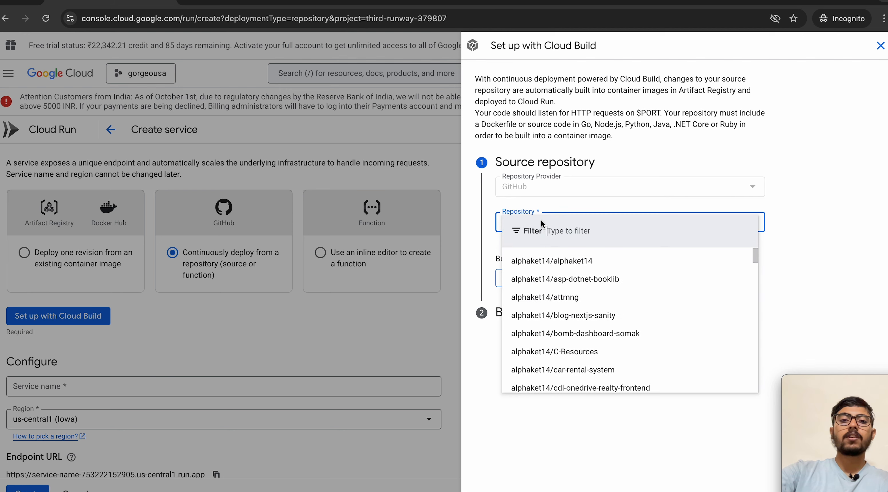
scroll(552, 310, "down", 5)
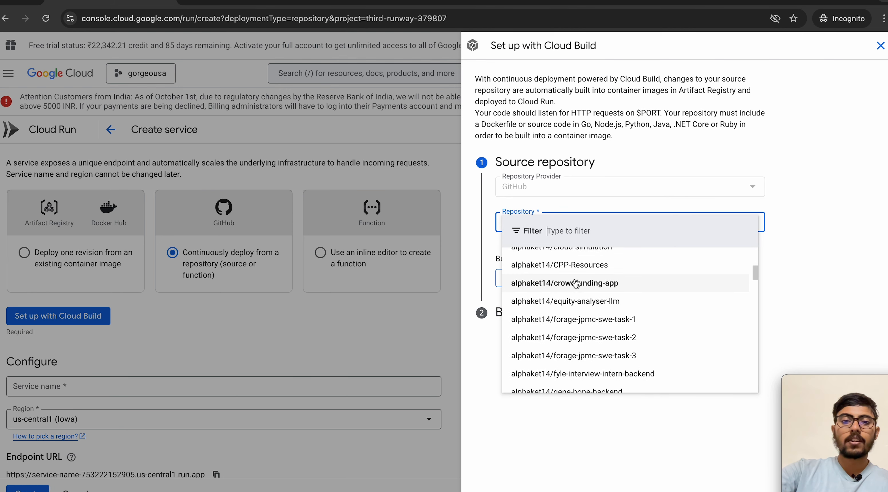
scroll(569, 309, "down", 4)
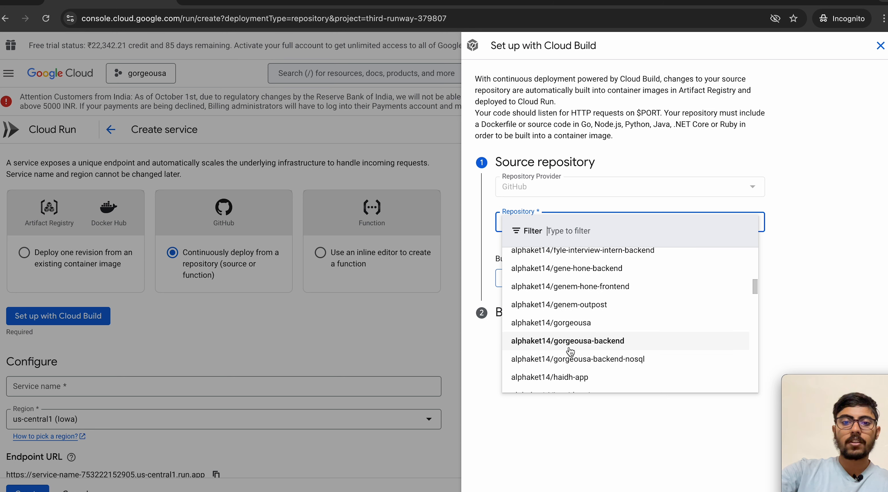
left_click(570, 345)
left_click(507, 278)
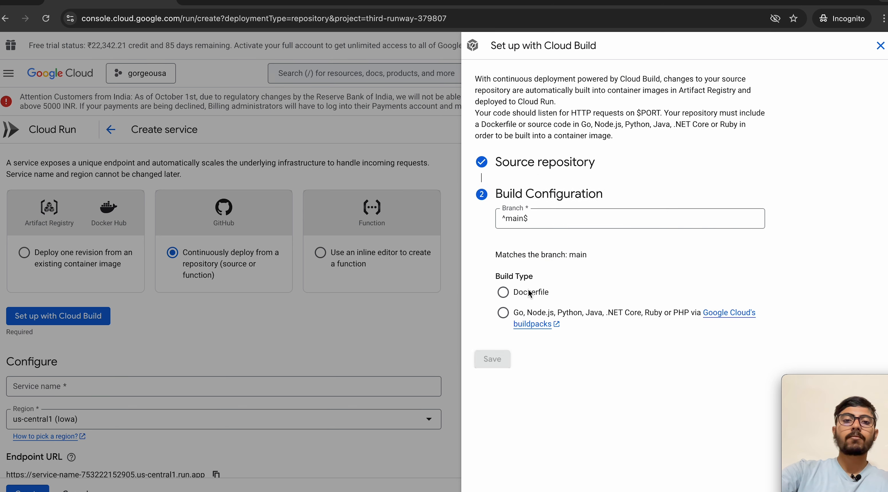
Step: Save a build configuration for branch ^main$ using the Dockerfile build type at /Dockerfile
left_click(530, 221)
left_click(483, 247)
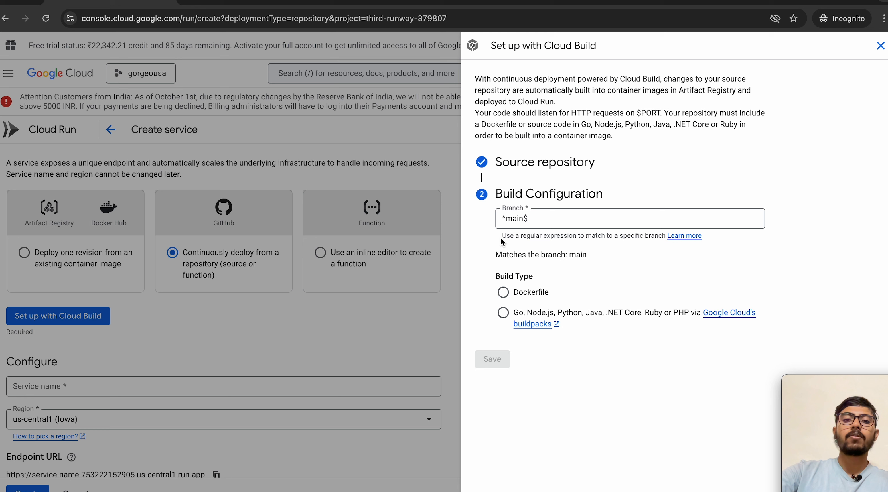
left_click(541, 218)
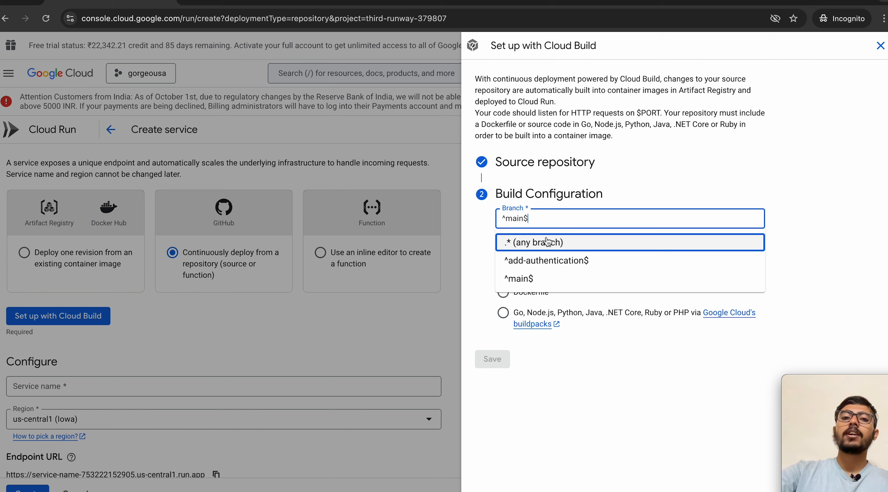
left_click(785, 153)
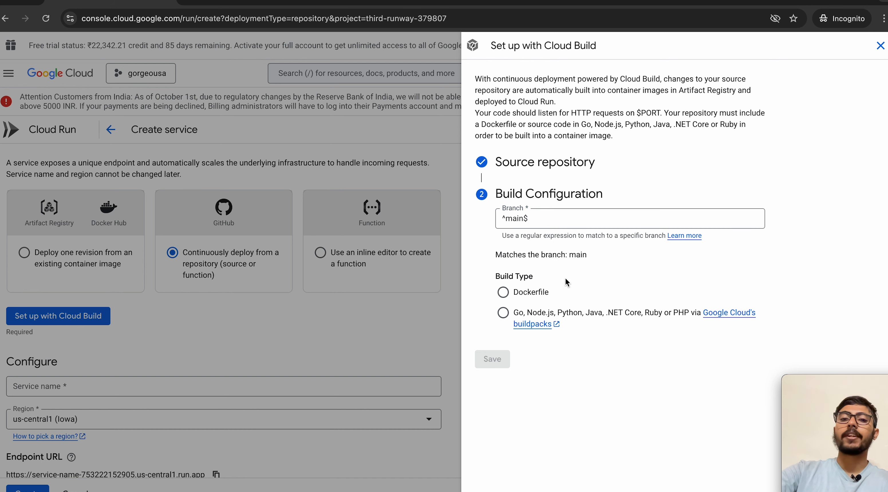
left_click(503, 292)
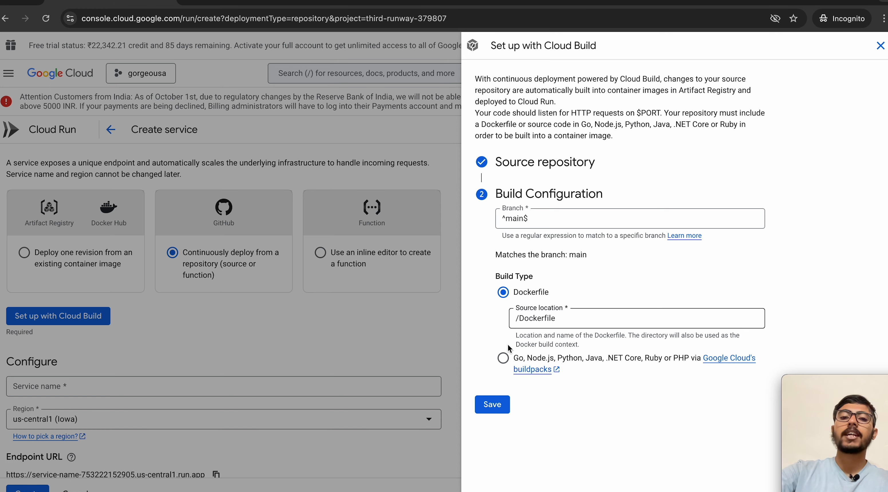
left_click(495, 405)
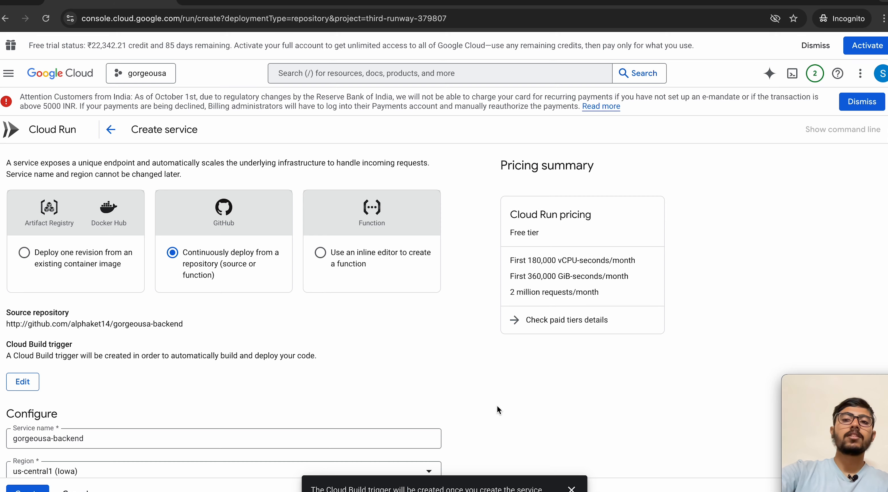
Step: Change the service region from us-central1 to asia-south2 (Delhi)
scroll(262, 402, "down", 4)
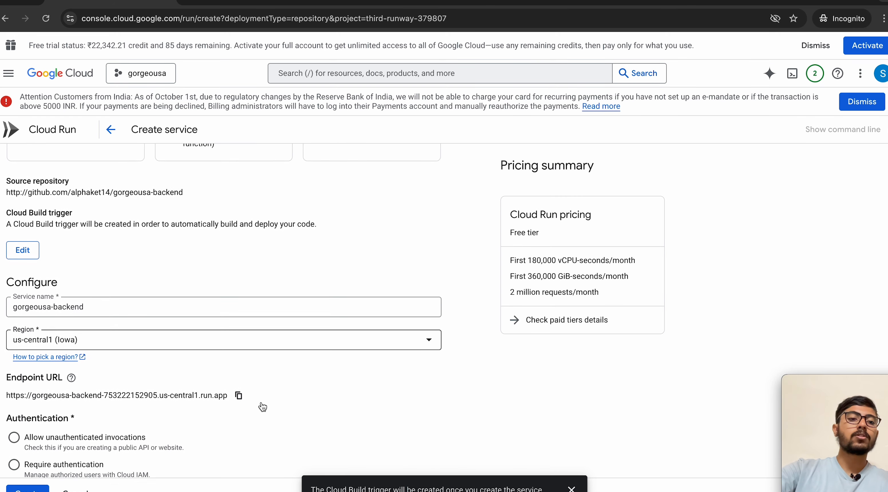
scroll(242, 241, "up", 2)
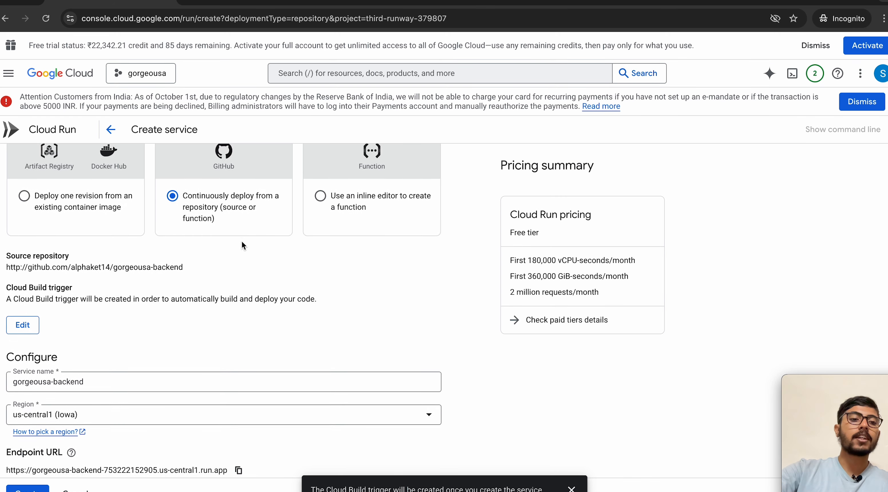
scroll(231, 243, "down", 3)
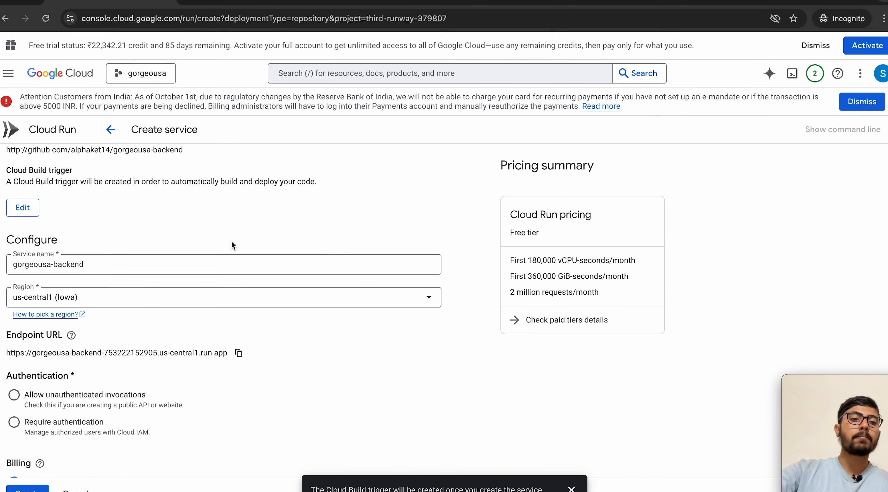
left_click(95, 302)
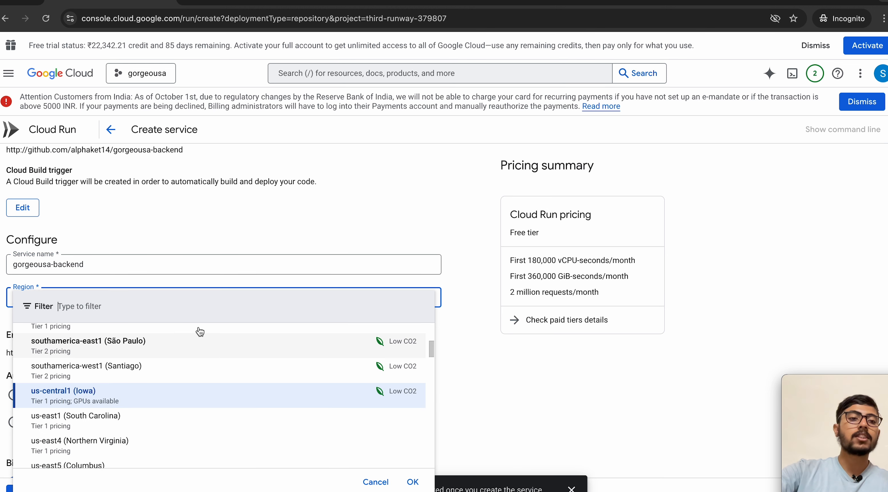
left_click(277, 245)
scroll(277, 246, "down", 2)
scroll(278, 248, "down", 1)
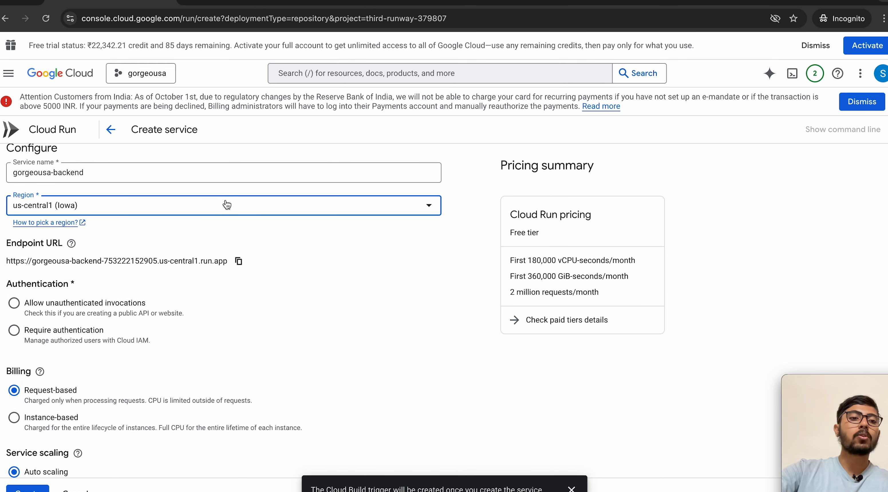
left_click(203, 209)
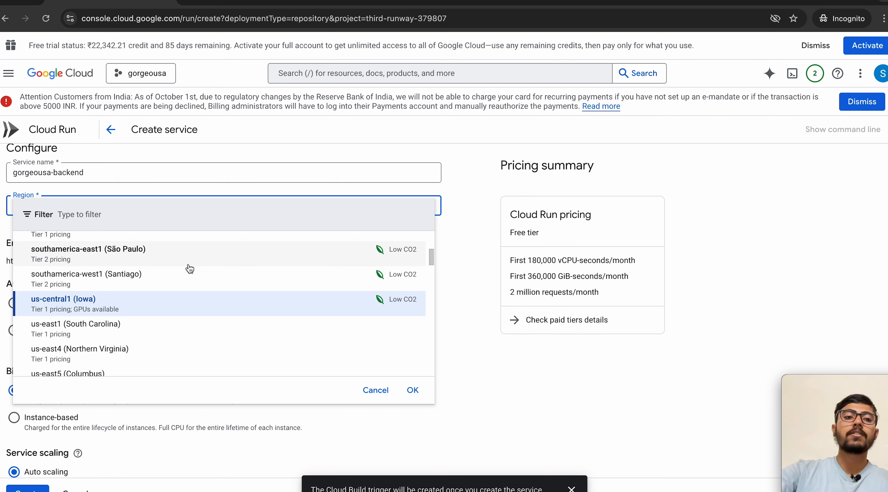
scroll(190, 268, "up", 5)
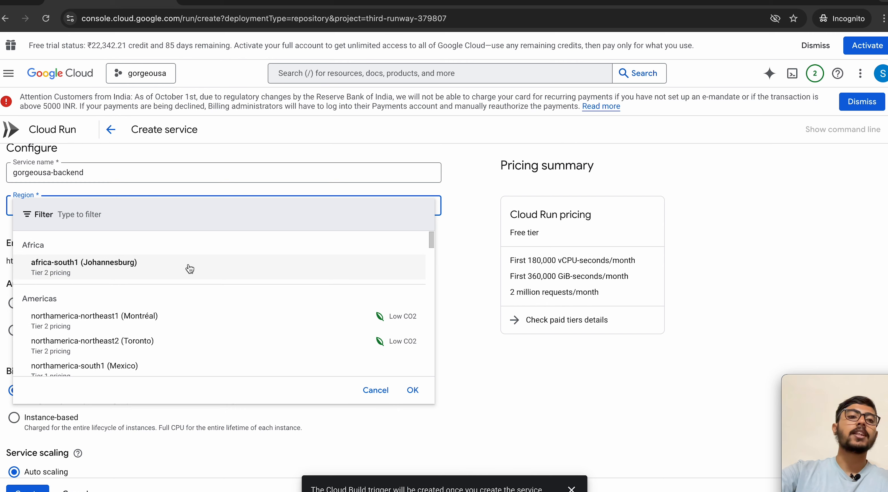
scroll(189, 268, "down", 8)
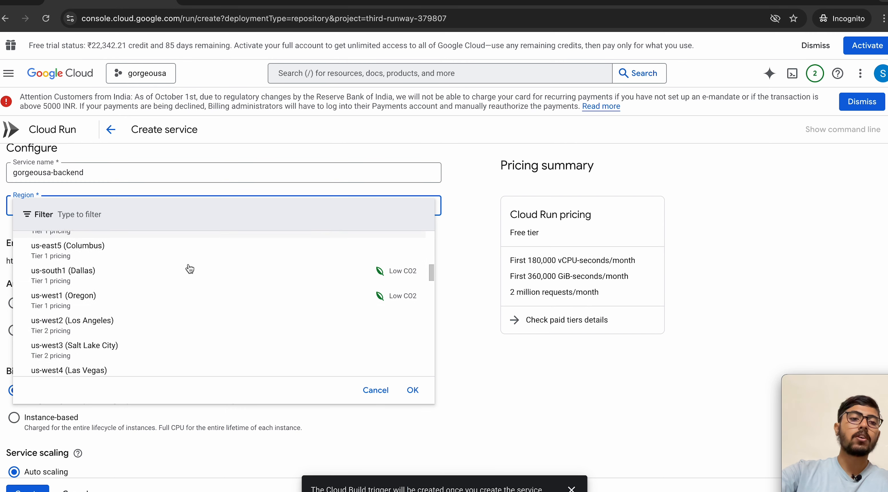
scroll(189, 268, "down", 6)
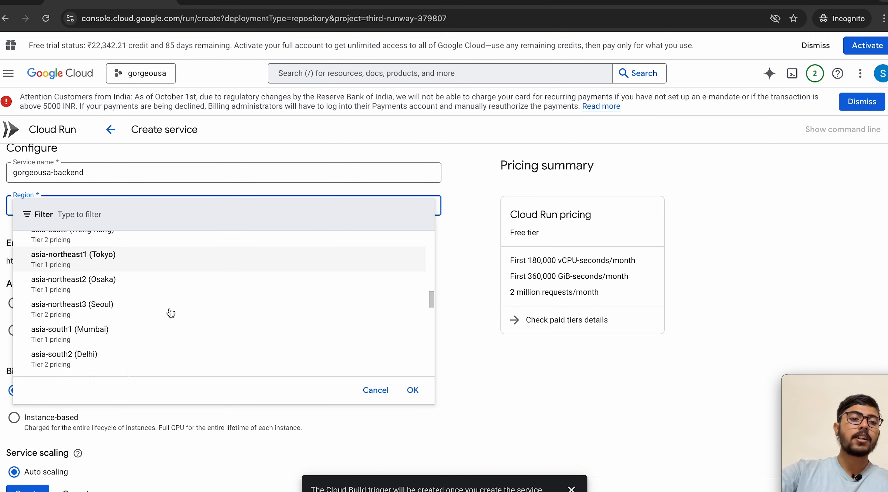
scroll(170, 312, "down", 1)
left_click(157, 334)
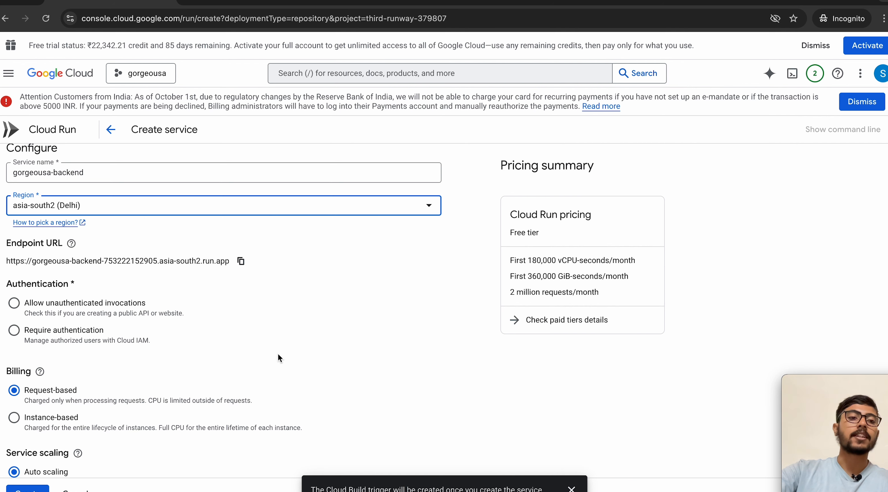
scroll(44, 327, "down", 1)
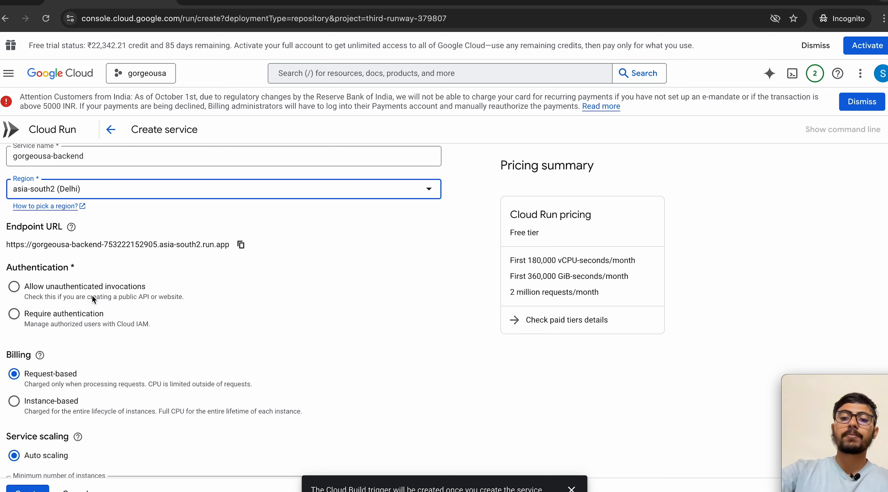
Step: Allow unauthenticated invocations and glance at the billing options explanation
left_click(27, 289)
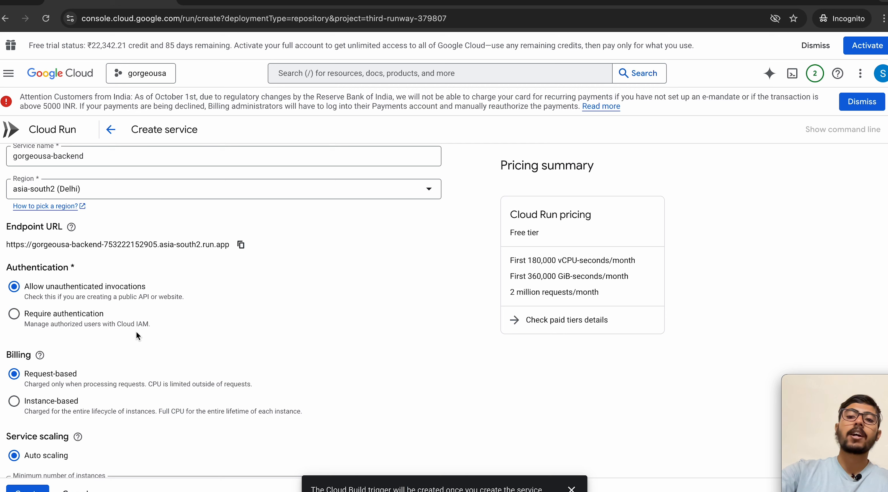
scroll(130, 370, "down", 1)
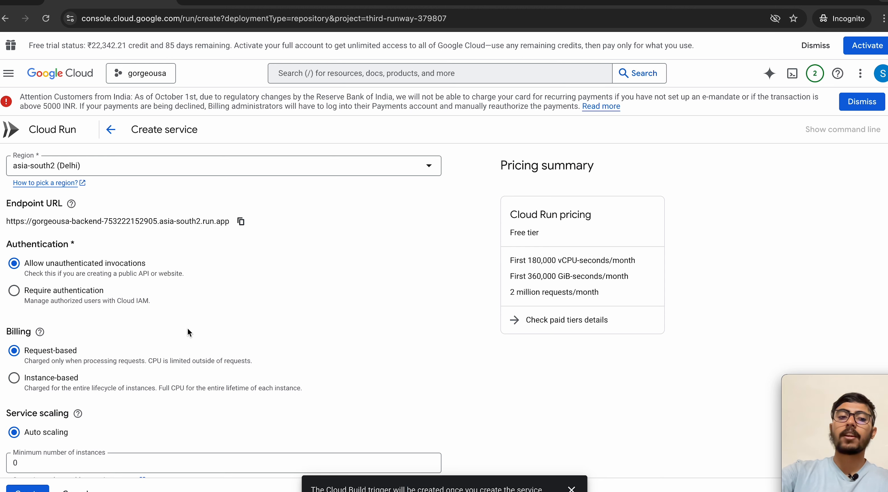
scroll(188, 328, "down", 2)
left_click(42, 256)
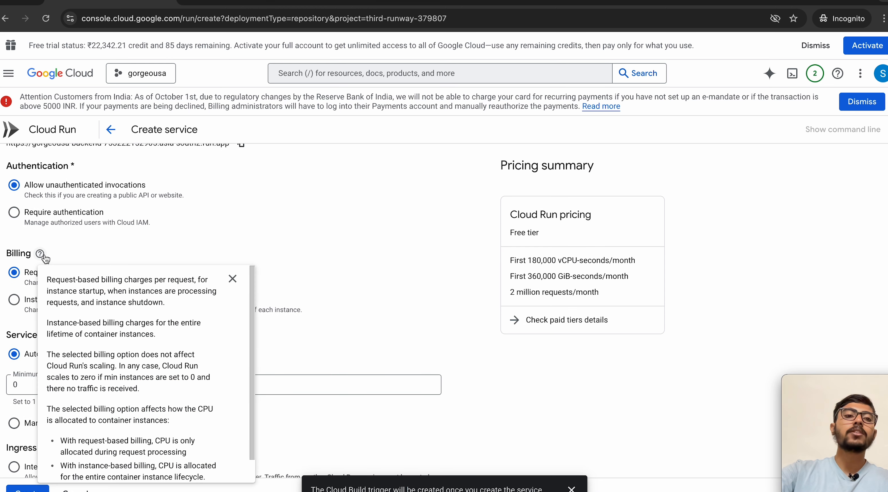
left_click(169, 219)
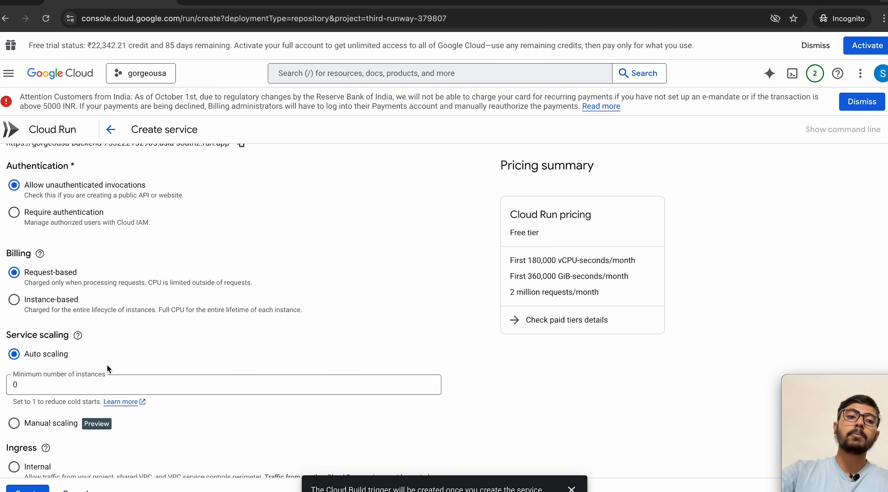
Step: Review the remaining settings, briefly expanding the Container(s), Volumes, Networking, Security section
scroll(77, 288, "down", 1)
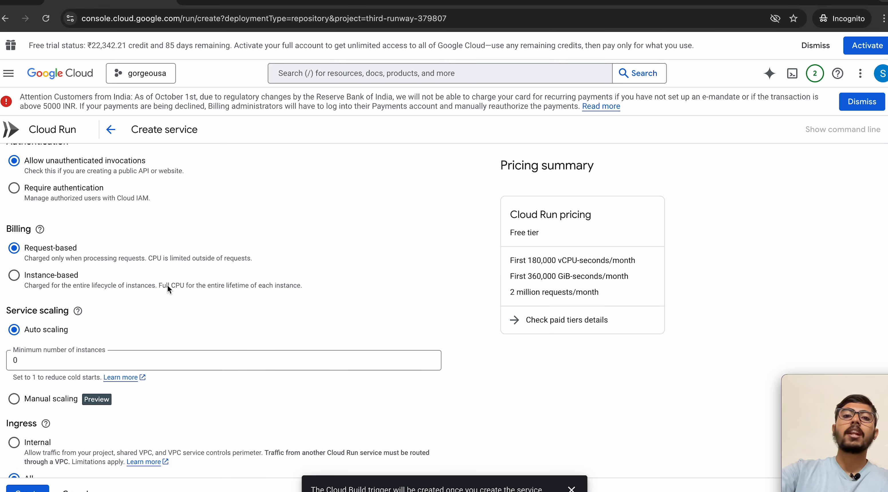
scroll(213, 302, "down", 1)
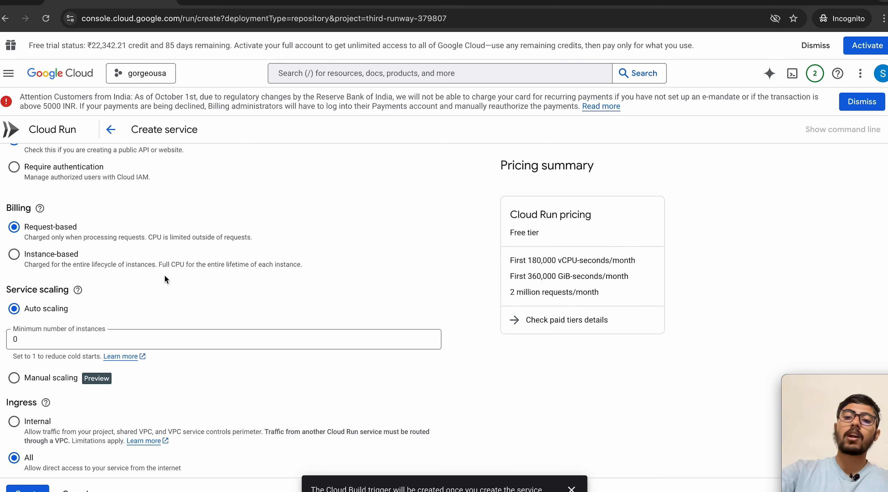
scroll(164, 275, "down", 2)
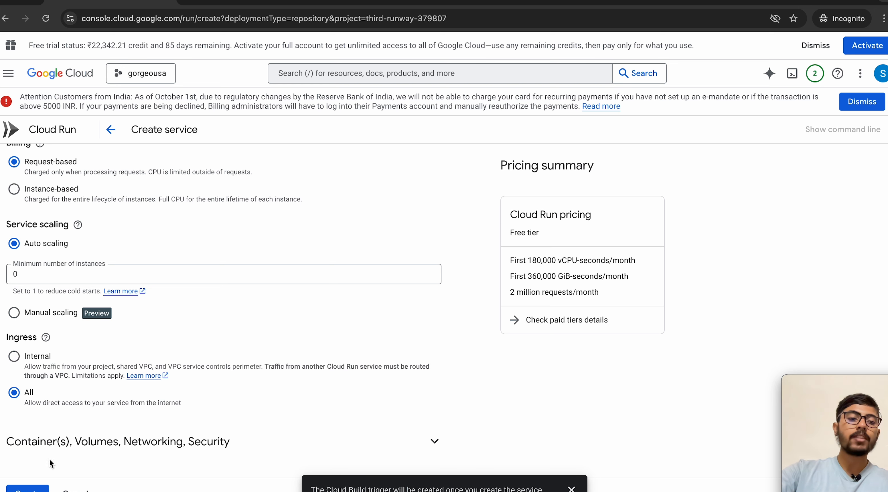
left_click(143, 441)
left_click(407, 371)
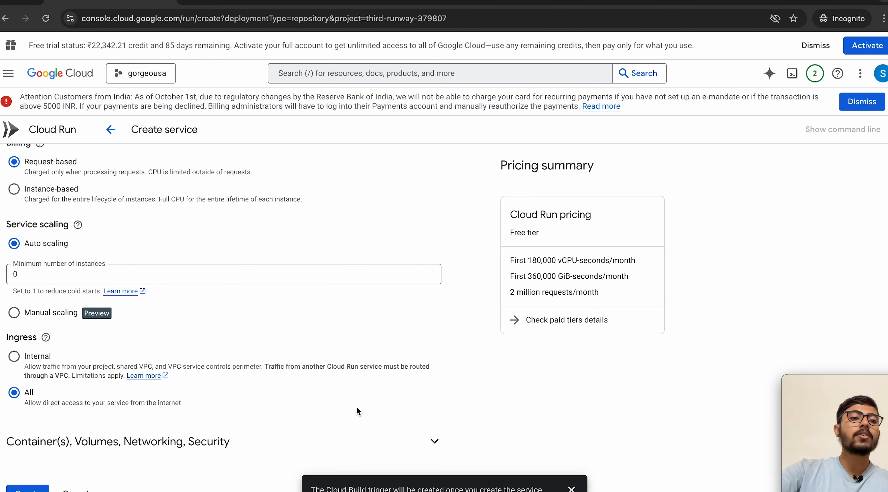
scroll(64, 391, "up", 10)
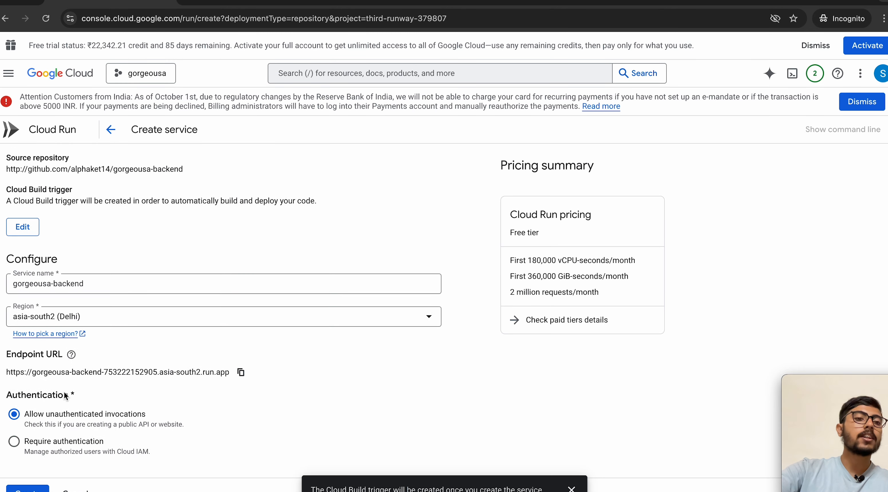
scroll(64, 391, "down", 10)
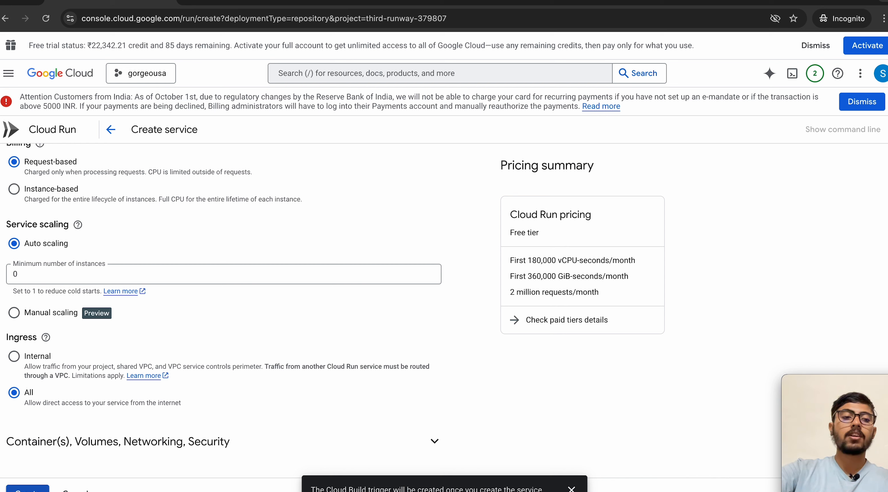
Step: Create the gorgeousa-backend Cloud Run service, which deploys revision 00001-4z6 in asia-south2
left_click(27, 489)
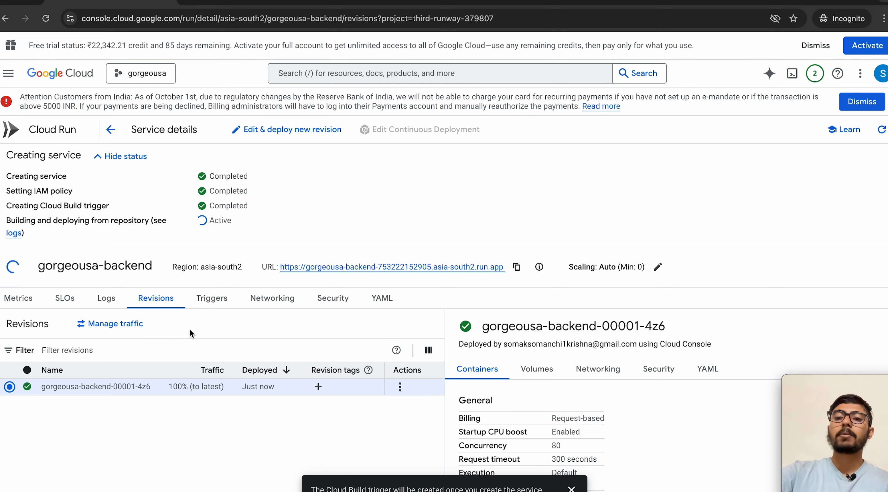
Step: Find the database ECONNREFUSED error in the gorgeousa-backend logs for revision 00002-5md
left_click(106, 297)
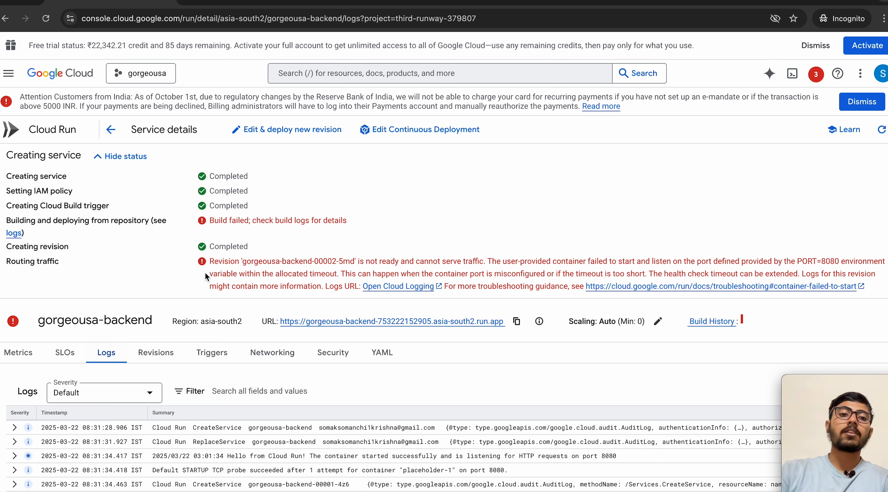
scroll(262, 459, "down", 1)
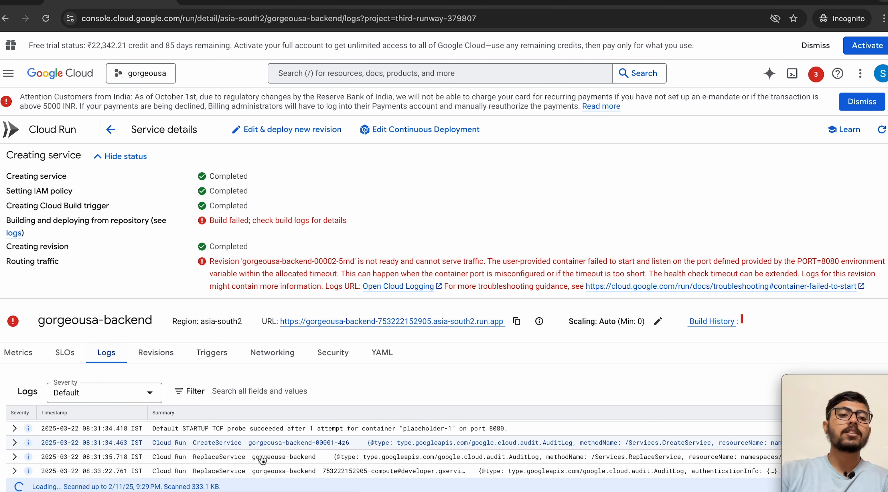
scroll(242, 459, "down", 2)
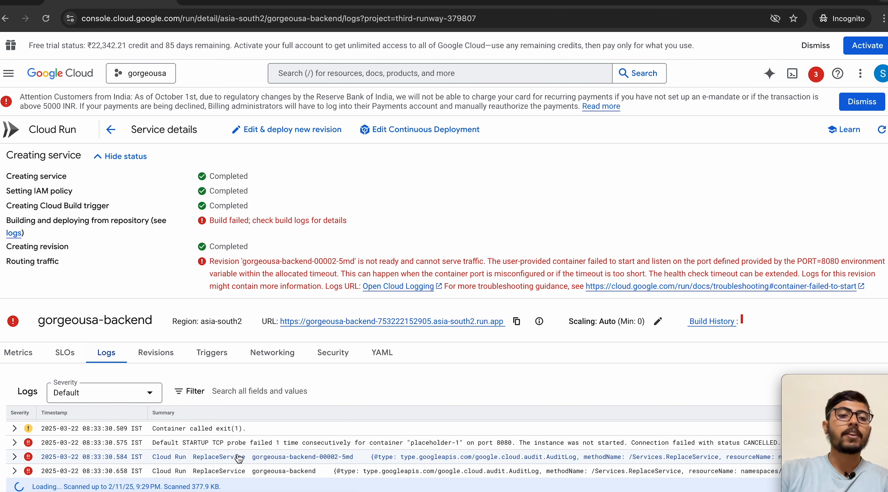
scroll(238, 458, "up", 1)
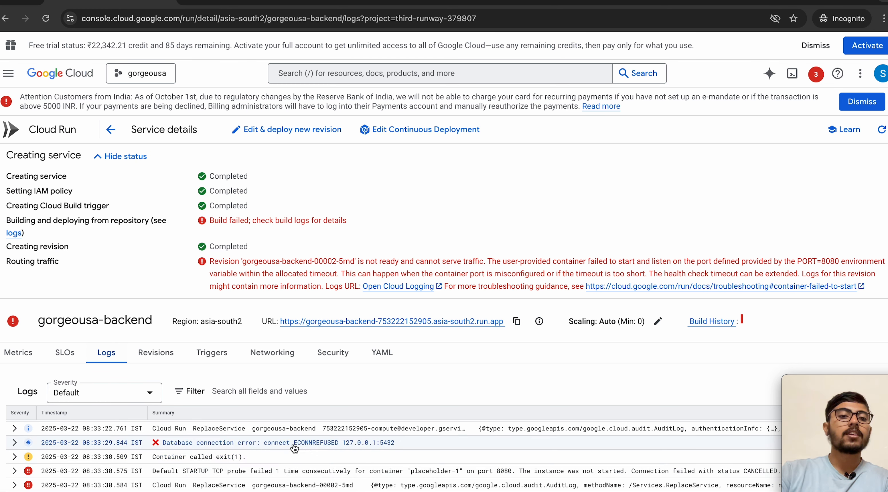
scroll(262, 479, "down", 1)
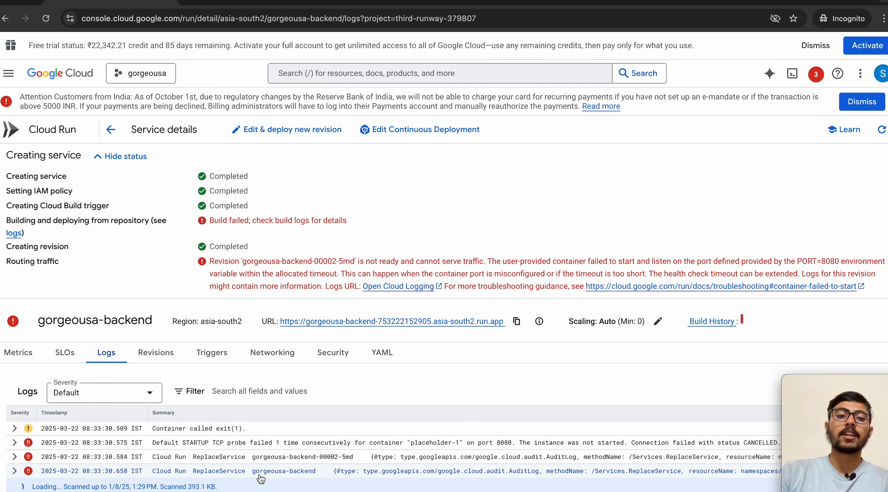
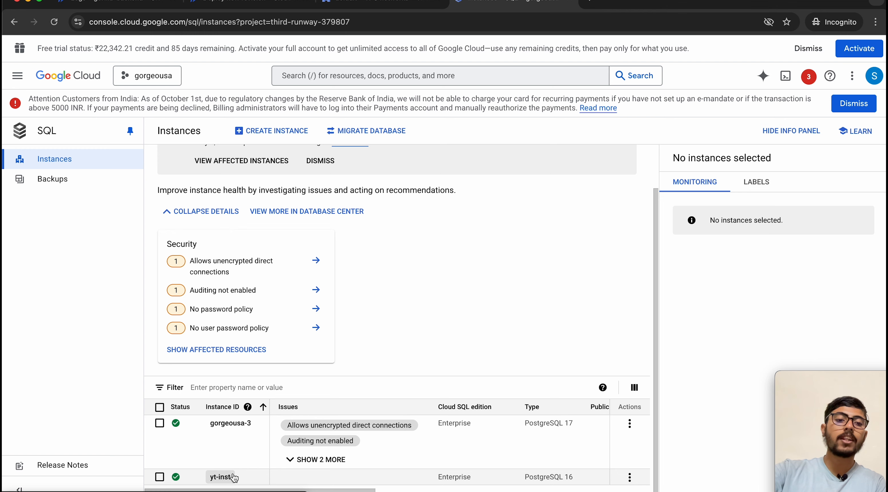
Step: Start a new yt-inst user on the yt-inst instance and save the name in a spare tab
left_click(221, 478)
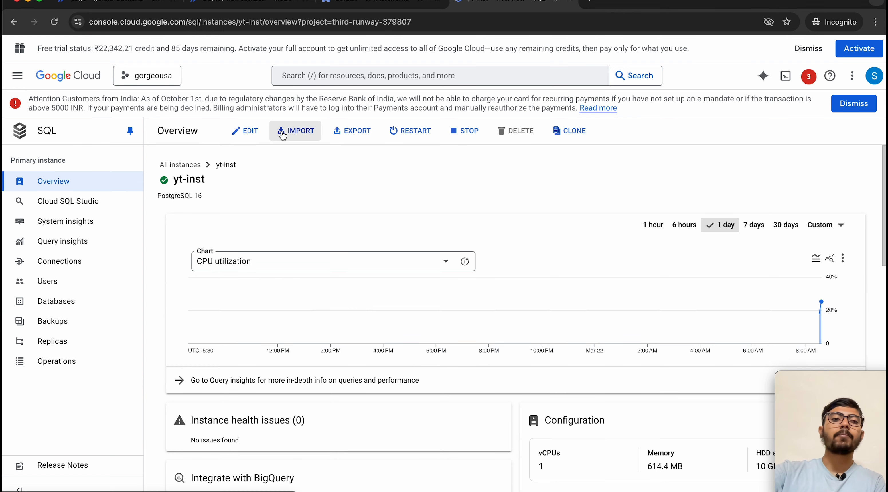
left_click(46, 282)
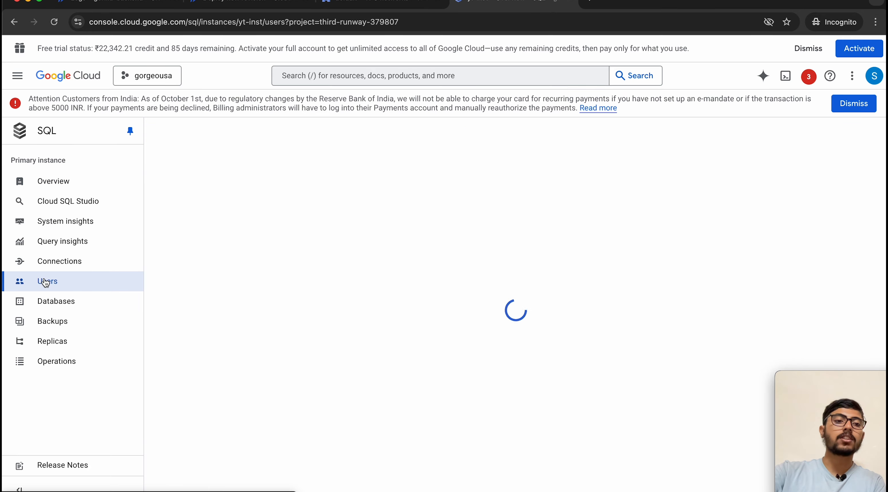
left_click(200, 244)
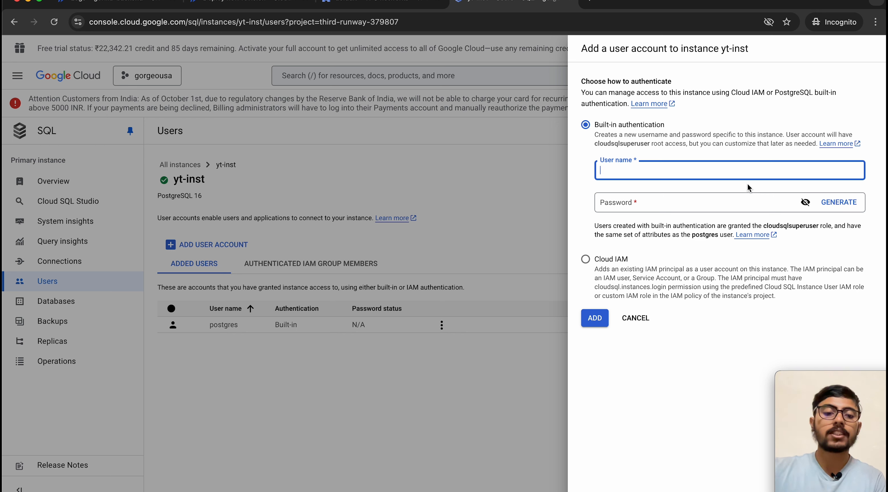
type("yt-i")
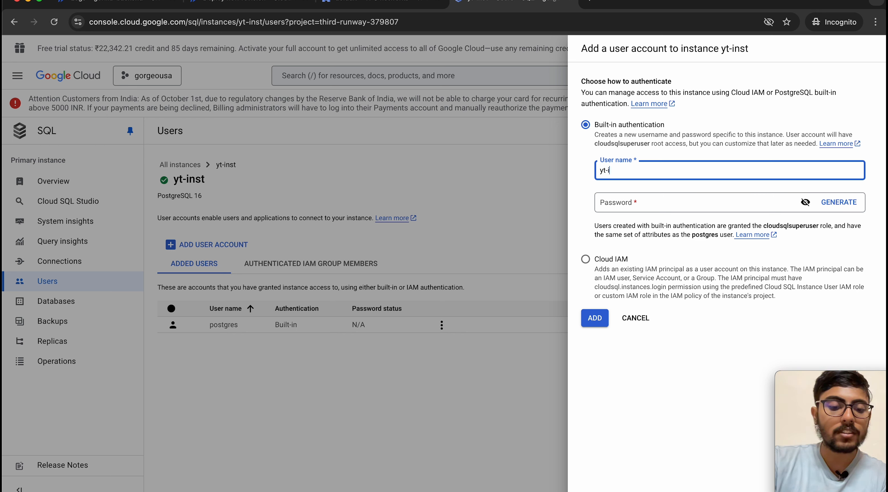
type("nst")
key("super+a")
key("super+c")
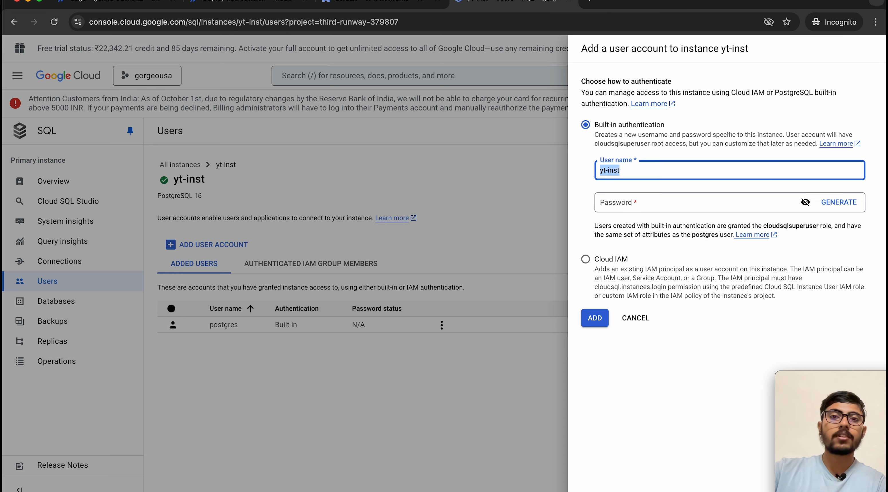
left_click(590, 3)
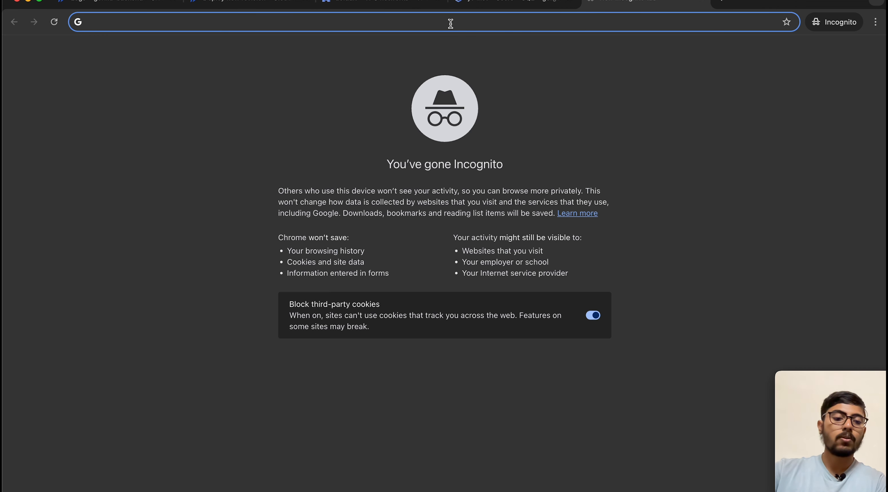
key("super+v")
left_click(488, 4)
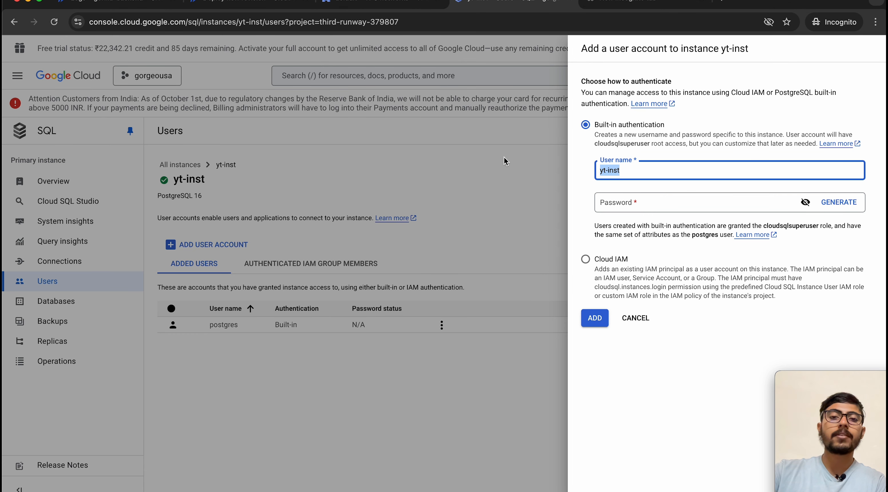
Step: Generate a password, save it in another tab, and add the built-in yt-inst user
left_click(806, 203)
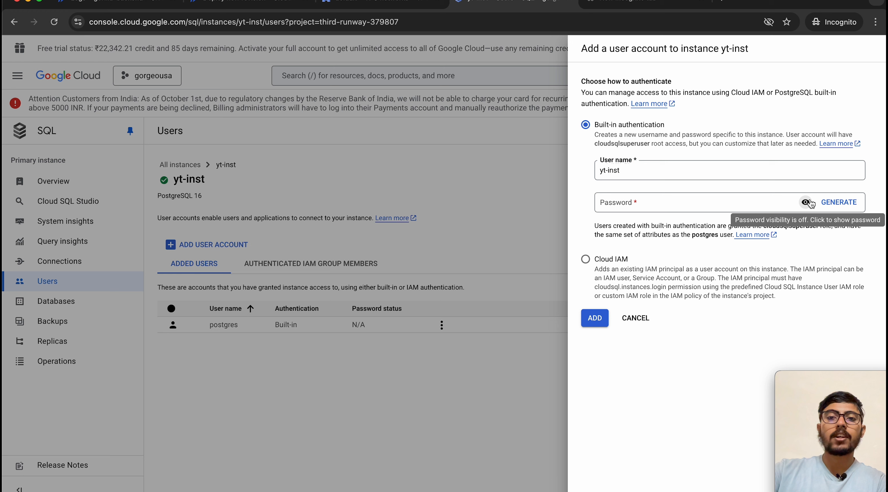
left_click(841, 208)
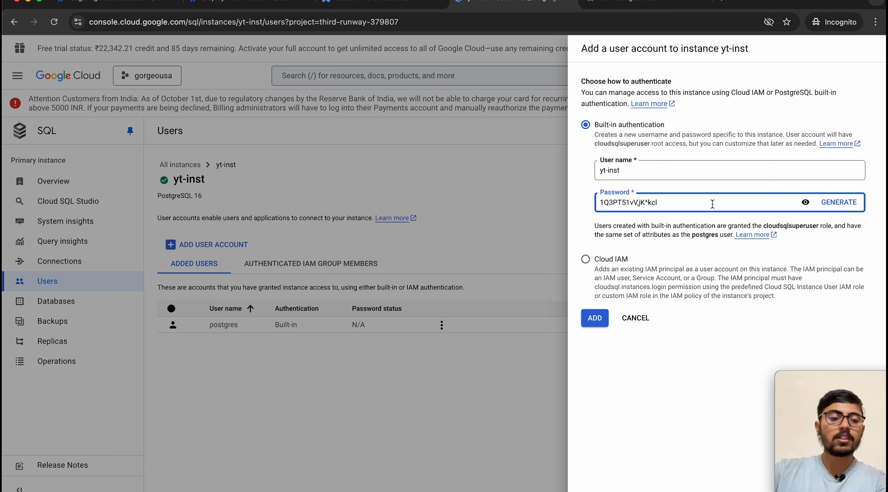
key("super+a")
key("super+c")
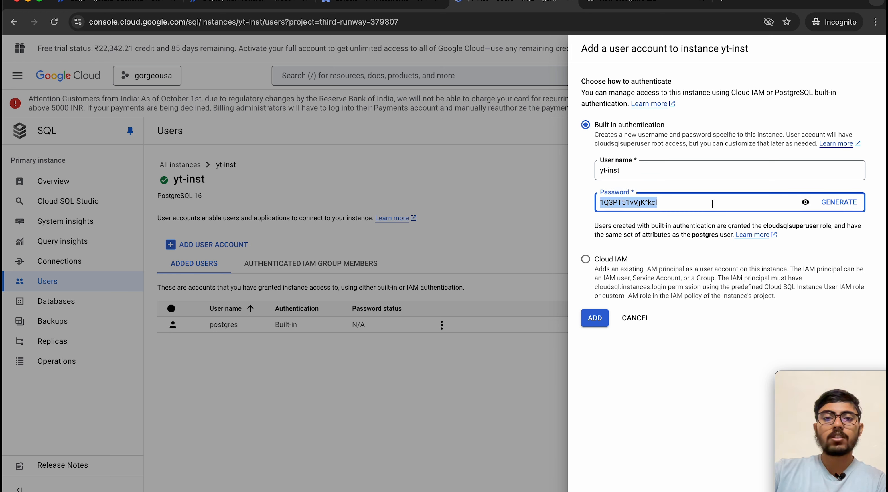
left_click(654, 247)
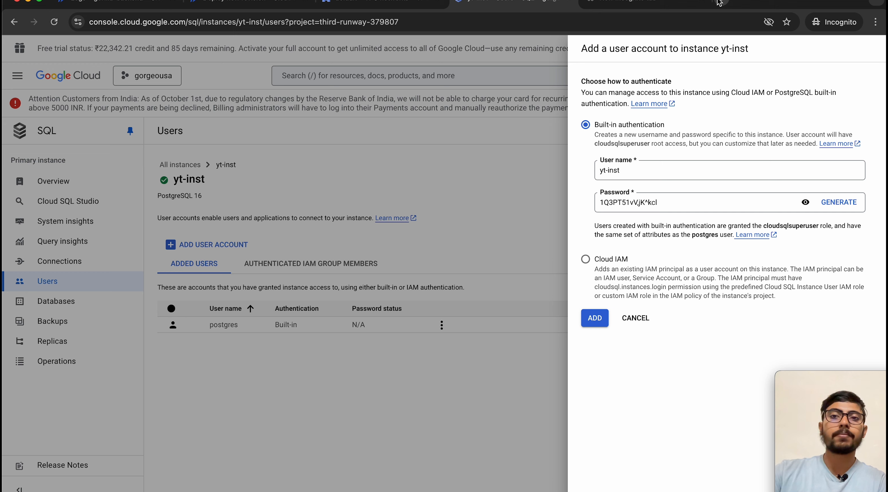
left_click(730, 2)
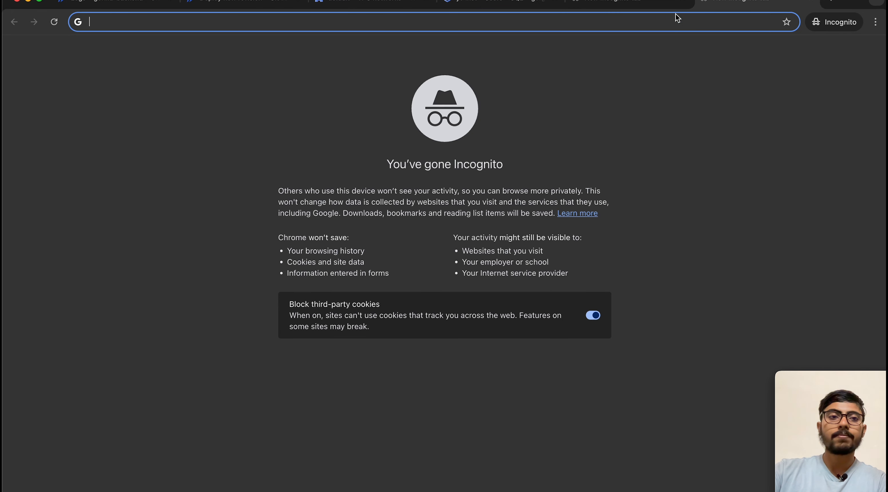
key("super+v")
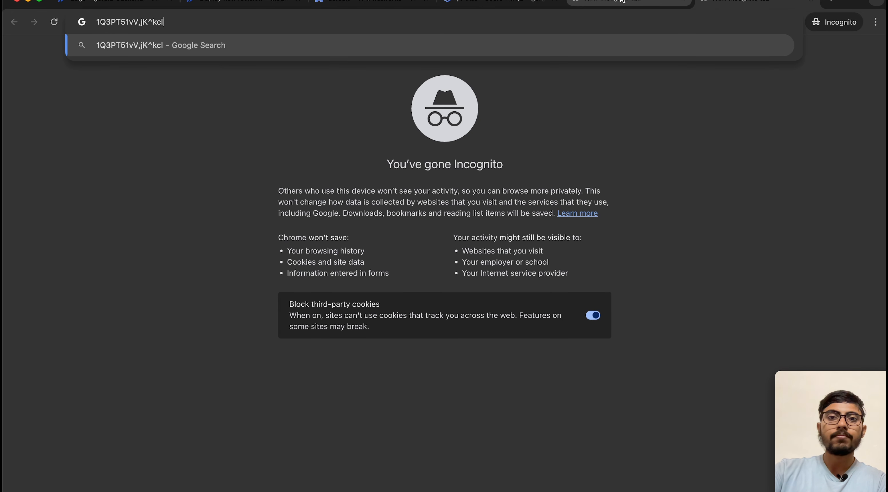
left_click(494, 4)
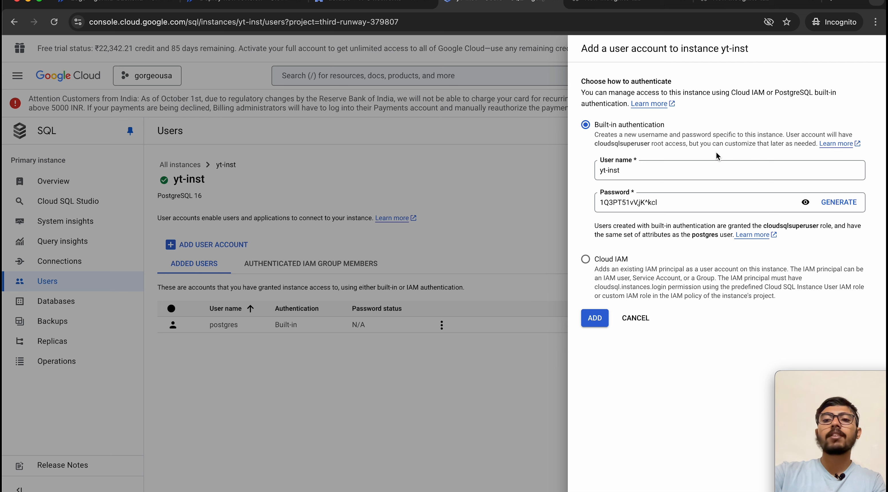
left_click(600, 270)
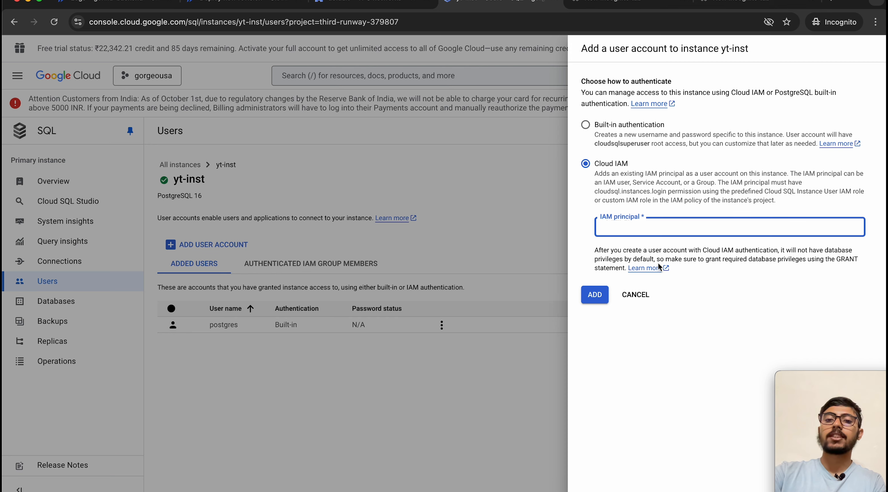
left_click(586, 125)
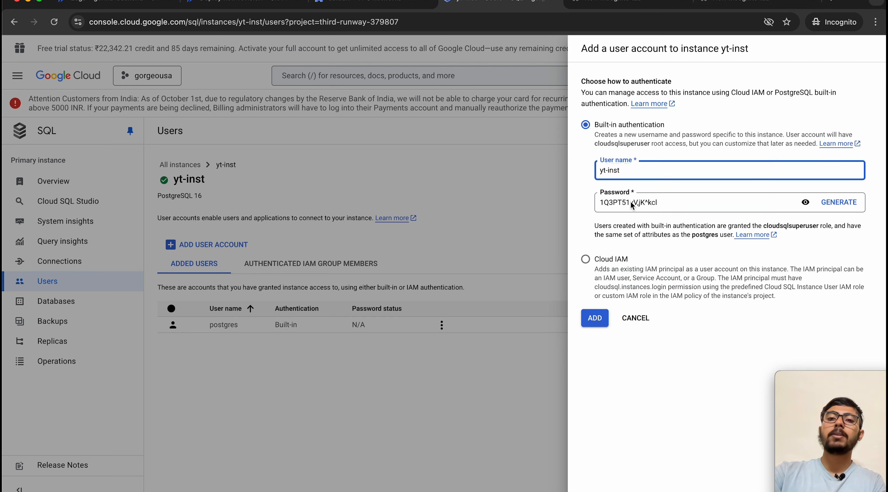
left_click(594, 318)
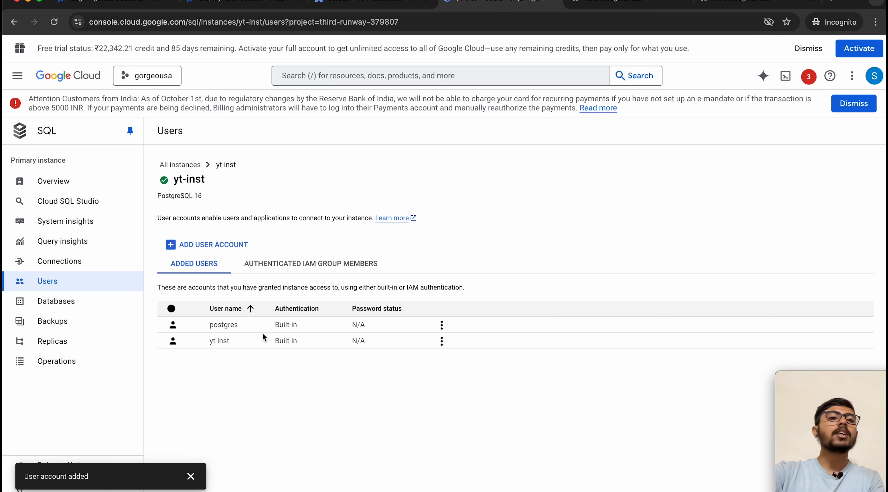
Step: Copy yt-inst's internal IP 10.24.240.17 from Connections into a new tab
left_click(72, 265)
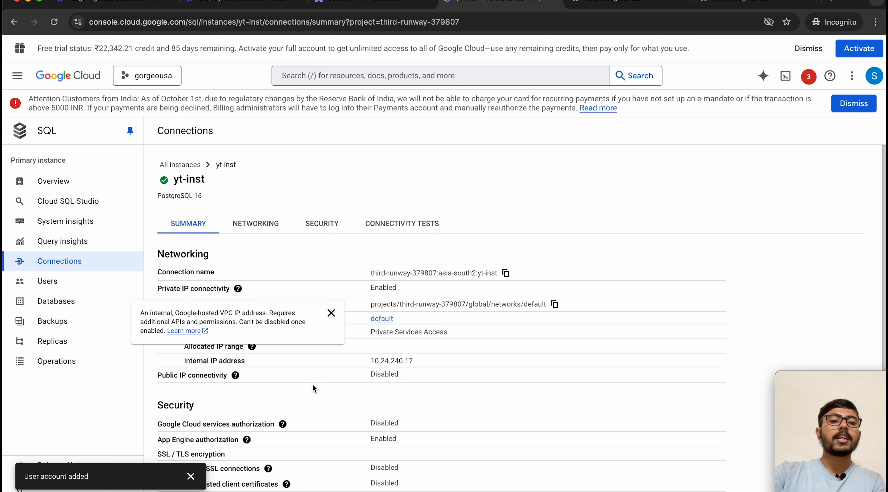
scroll(379, 433, "down", 1)
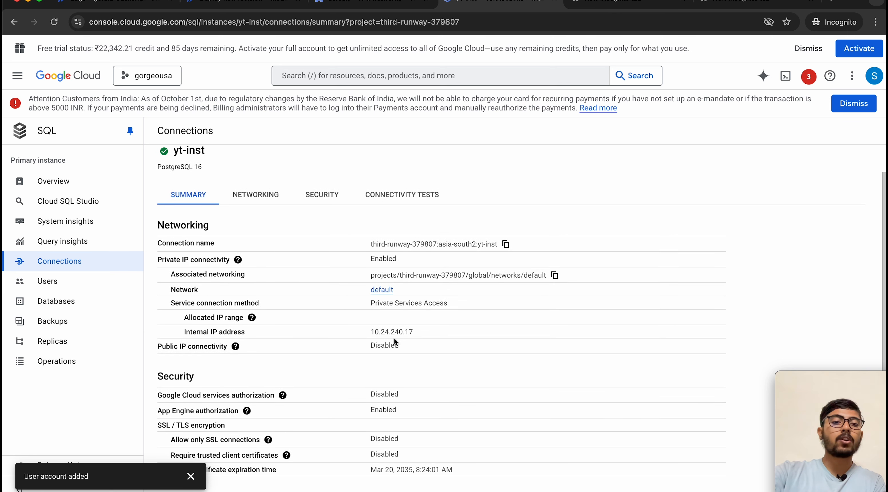
left_click_drag(416, 332, 373, 332)
key("super+c")
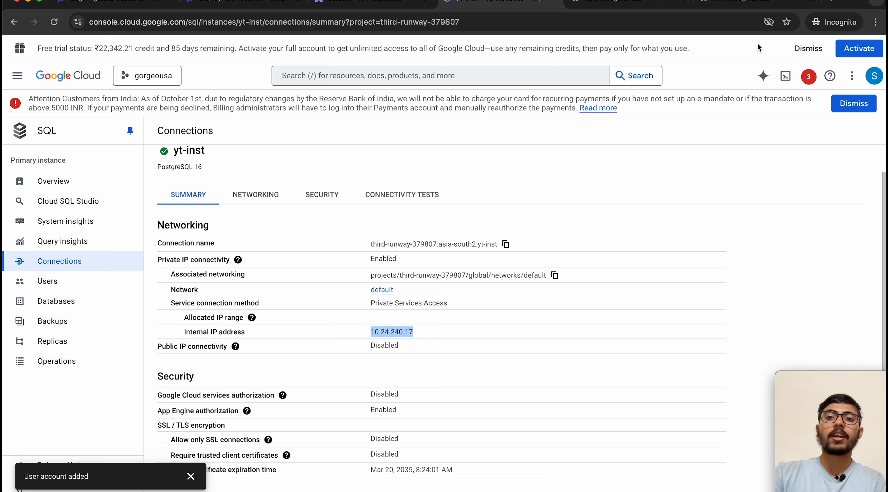
left_click(831, 3)
key("super+v")
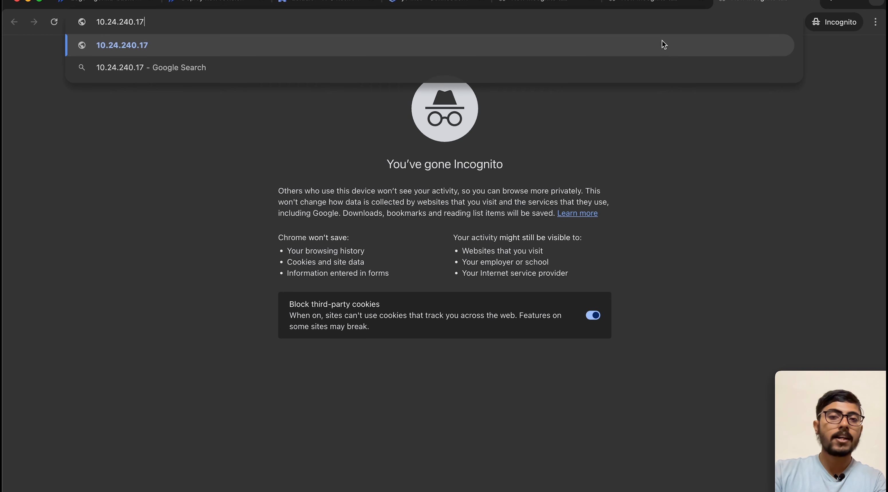
left_click(436, 4)
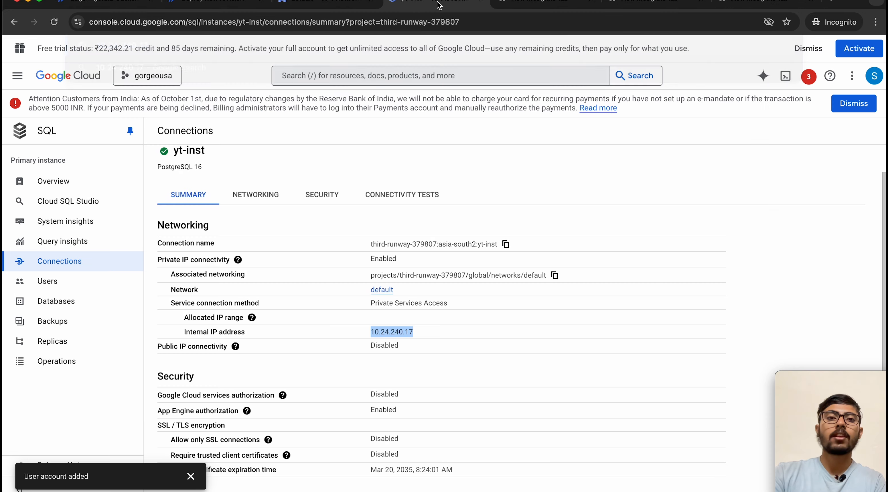
left_click(328, 381)
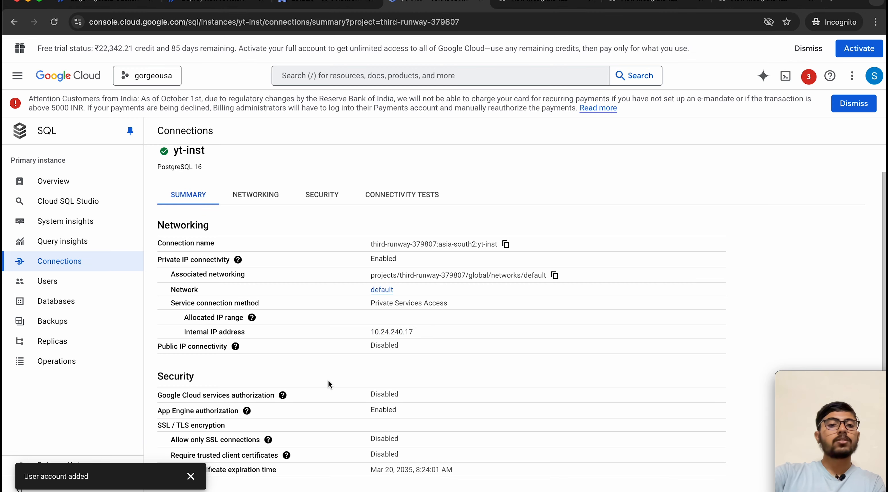
Step: Review the instance's networking settings, then return to the gorgeousa-backend service
left_click(244, 196)
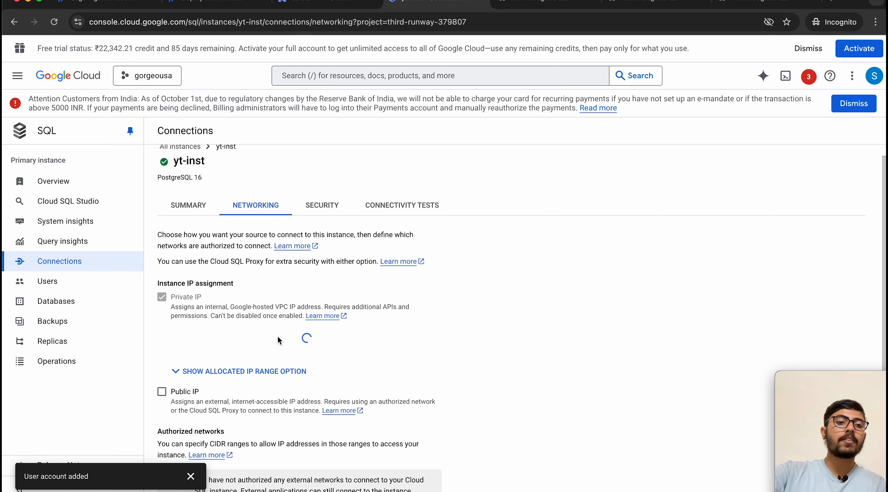
scroll(181, 348, "down", 4)
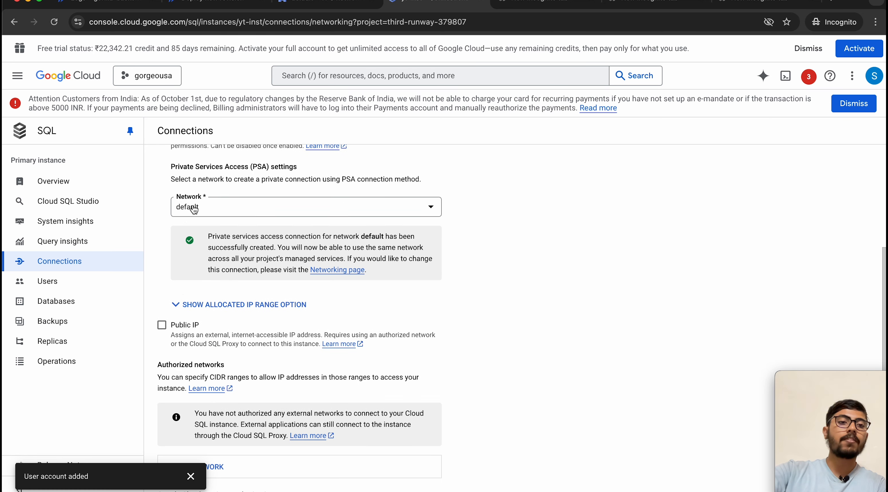
scroll(200, 207, "up", 5)
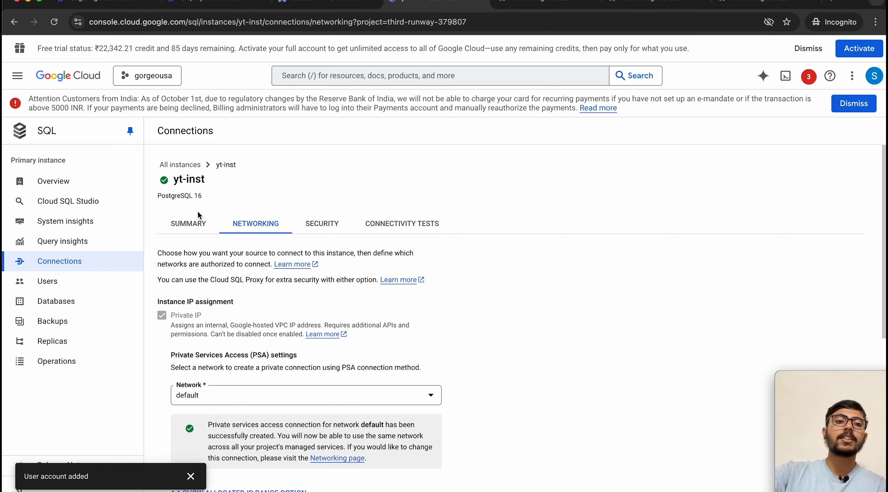
scroll(241, 321, "down", 9)
scroll(241, 319, "up", 9)
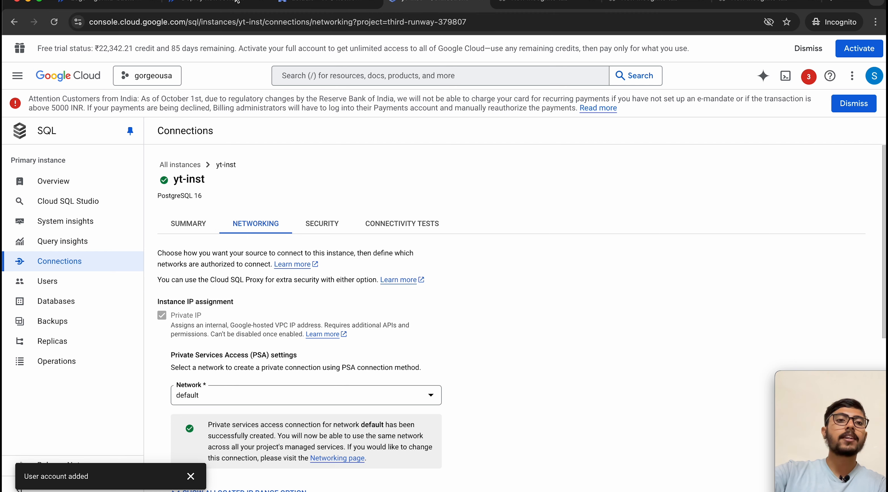
left_click(100, 4)
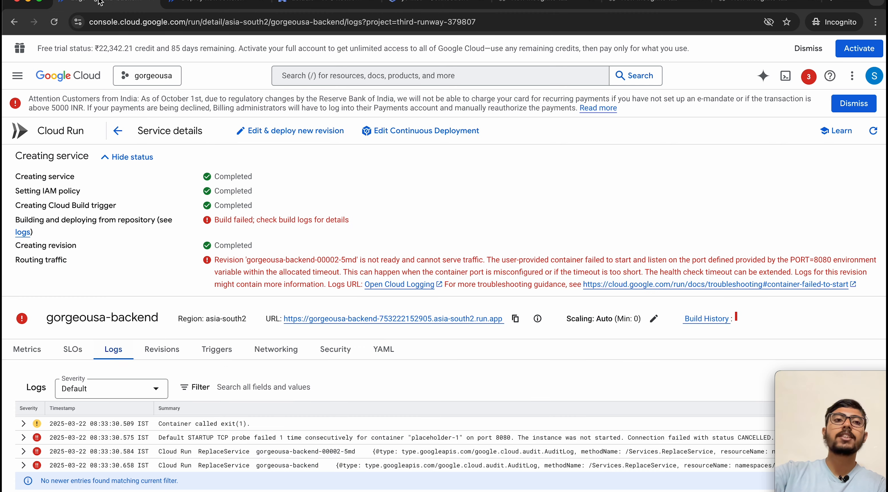
Step: Begin a new gorgeousa-backend revision and add environment variable DB_USER=yt-inst
left_click(266, 133)
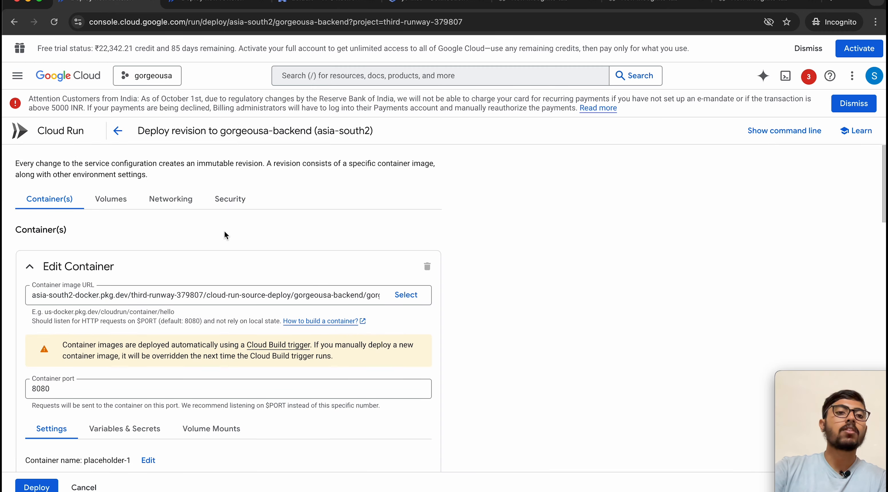
scroll(231, 298, "down", 3)
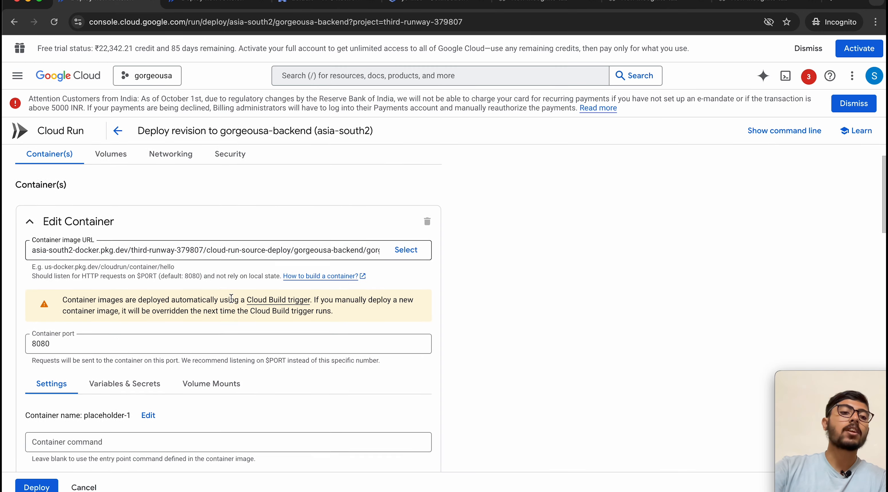
scroll(231, 298, "down", 3)
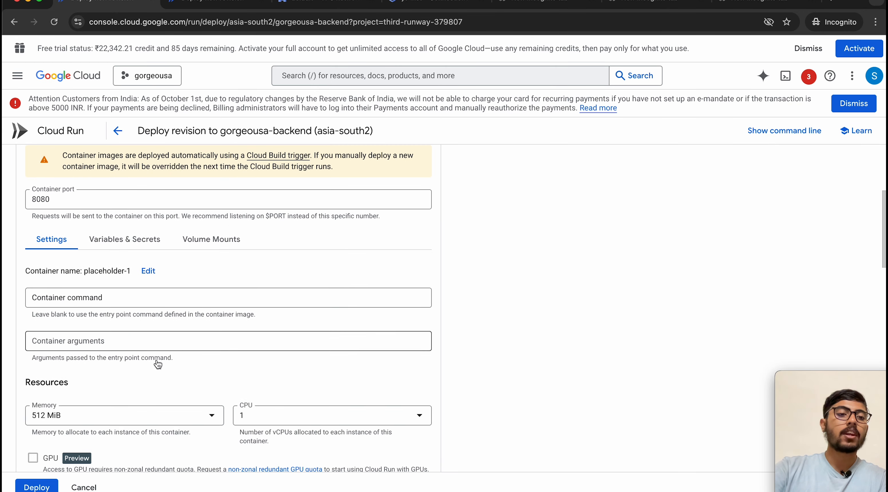
left_click(140, 250)
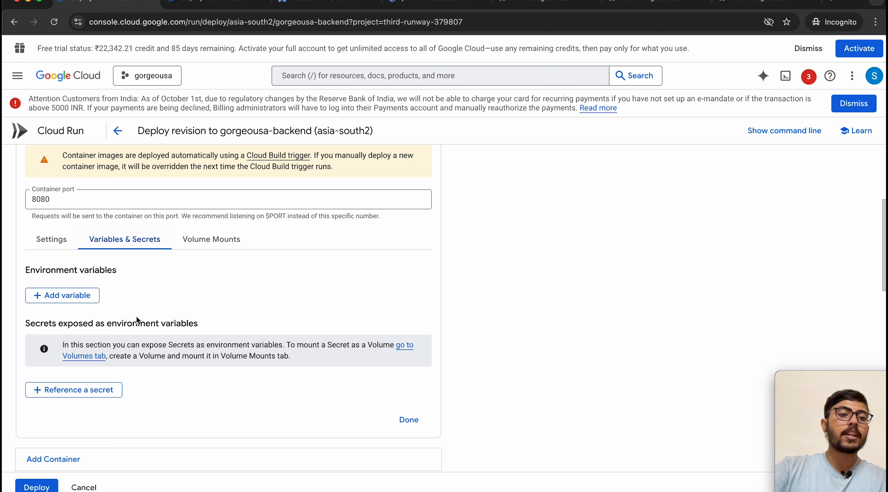
left_click(46, 293)
key("Caps_Lock")
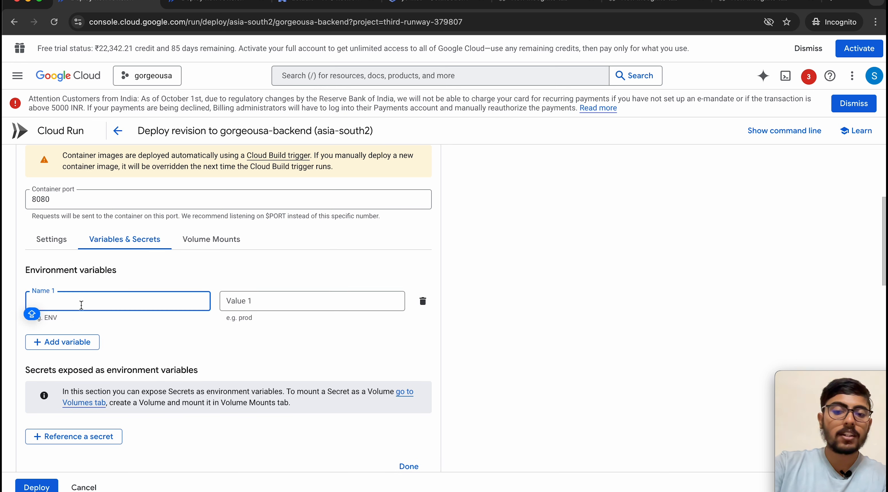
type("DB")
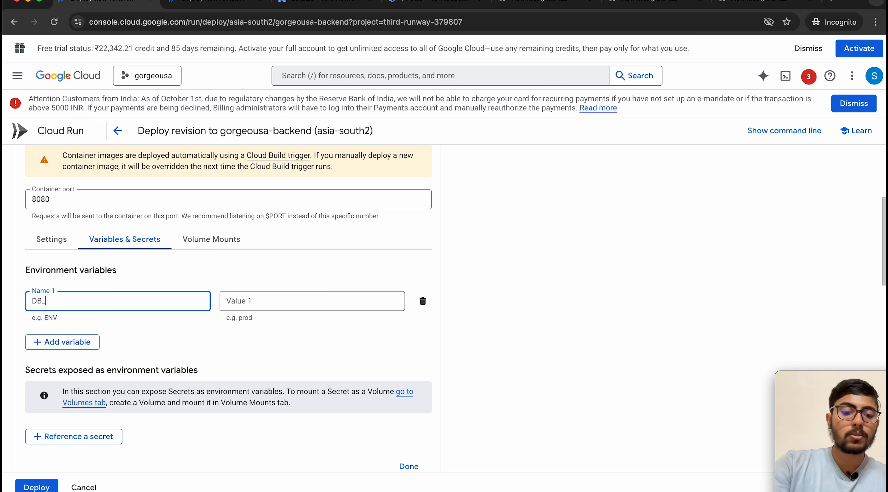
type("_USER")
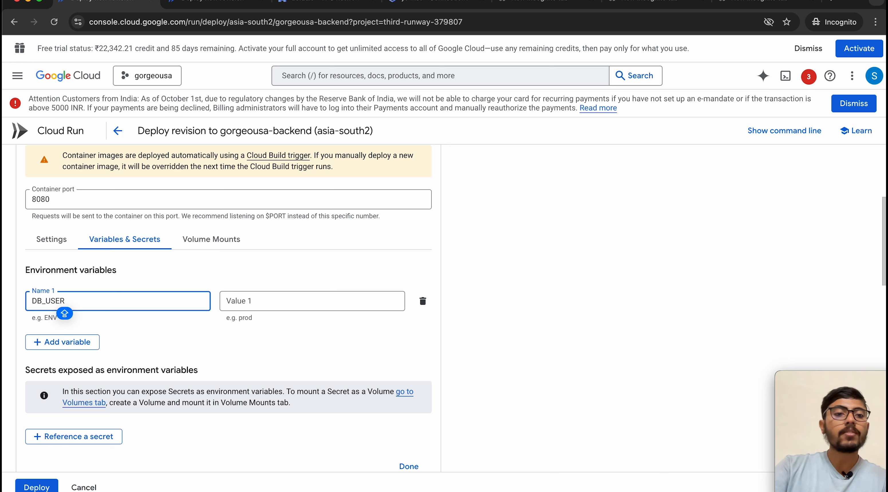
left_click(257, 303)
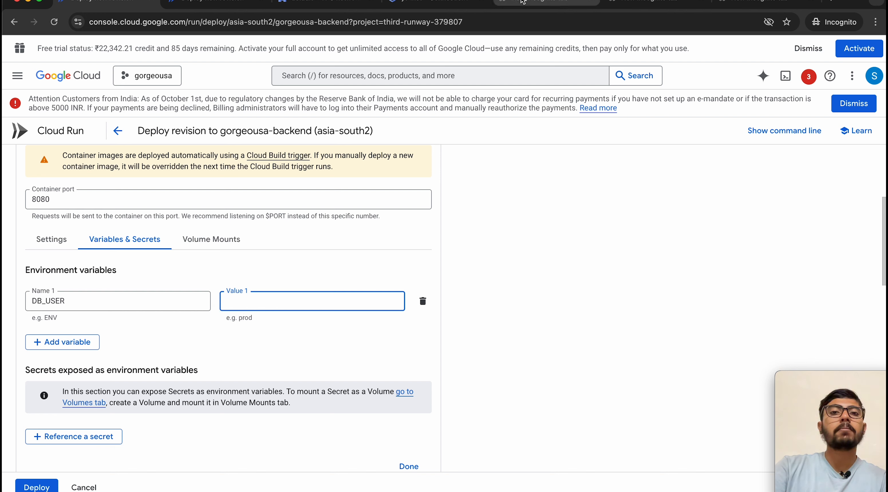
left_click(538, 2)
key("super+a")
key("super+c")
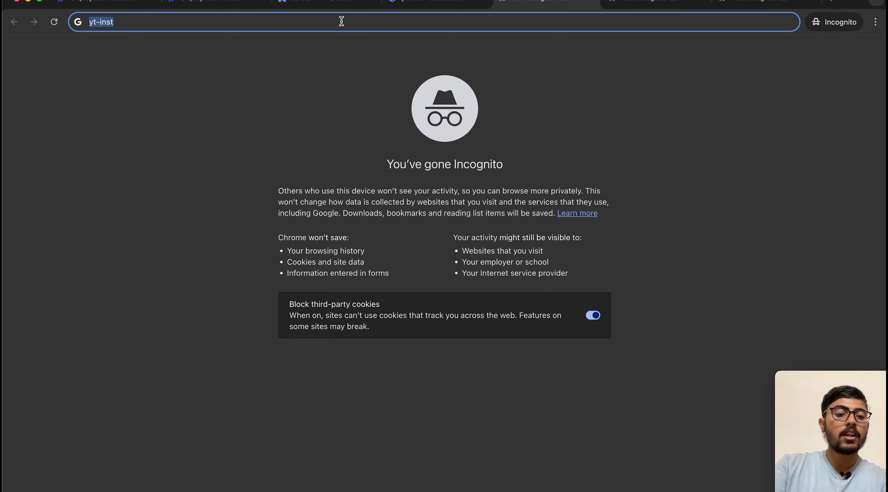
left_click(104, 2)
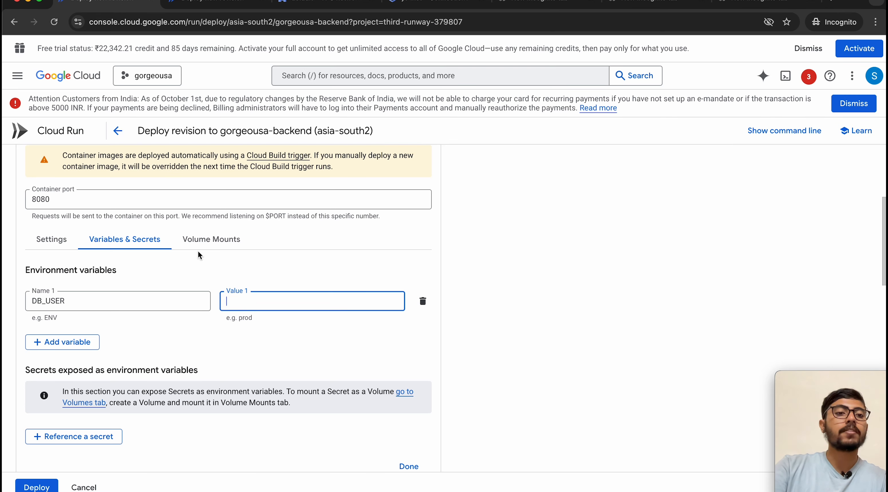
key("super+v")
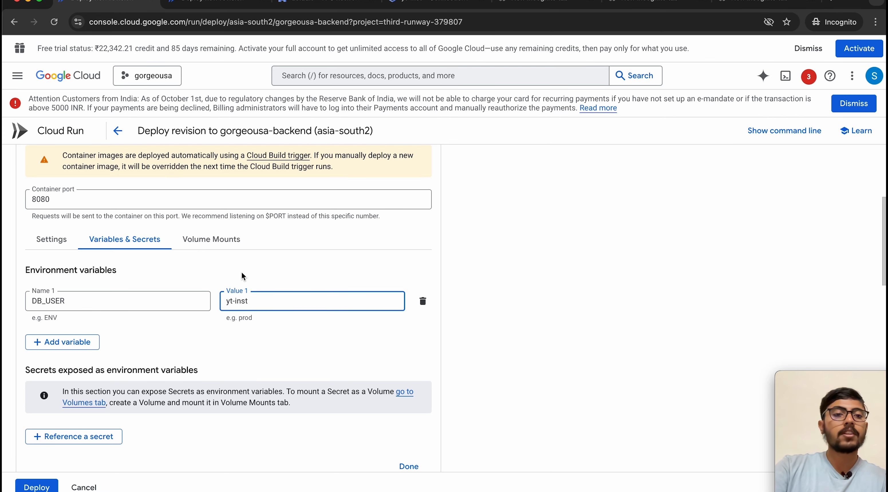
left_click(241, 273)
Step: Add environment variable DB_HOST=10.24.240.17, pasted from the saved tab
left_click(55, 342)
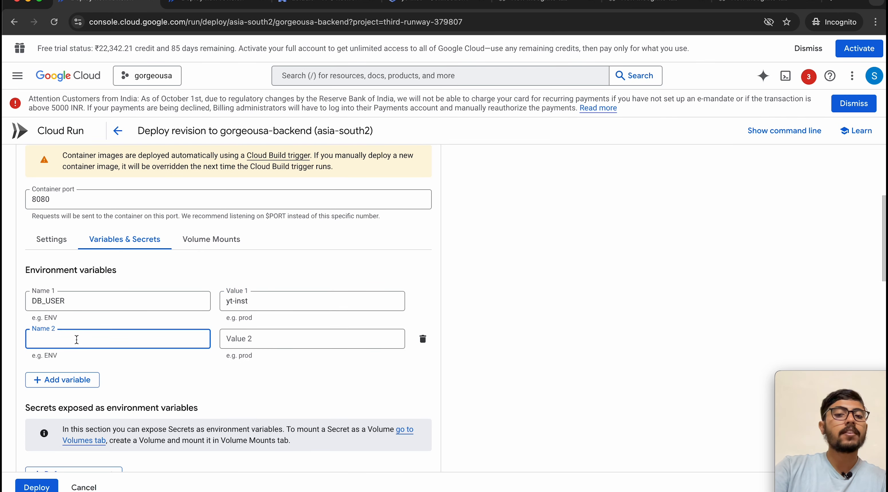
type("D")
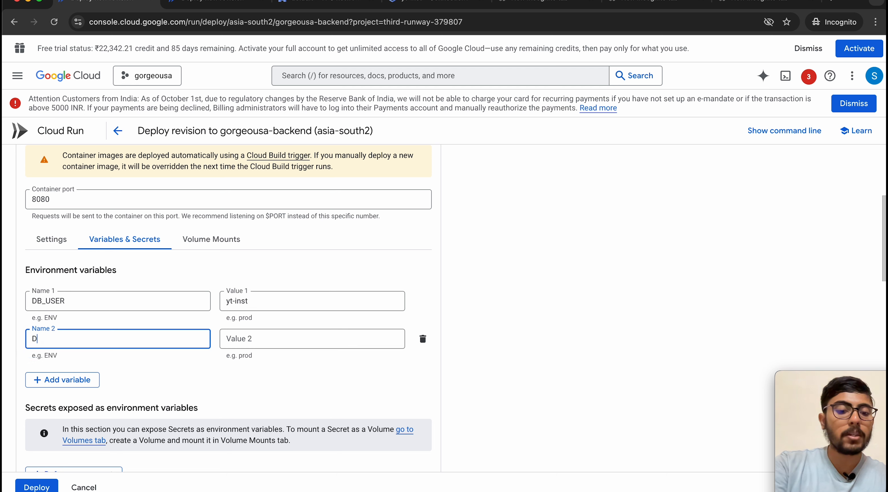
type("B_H")
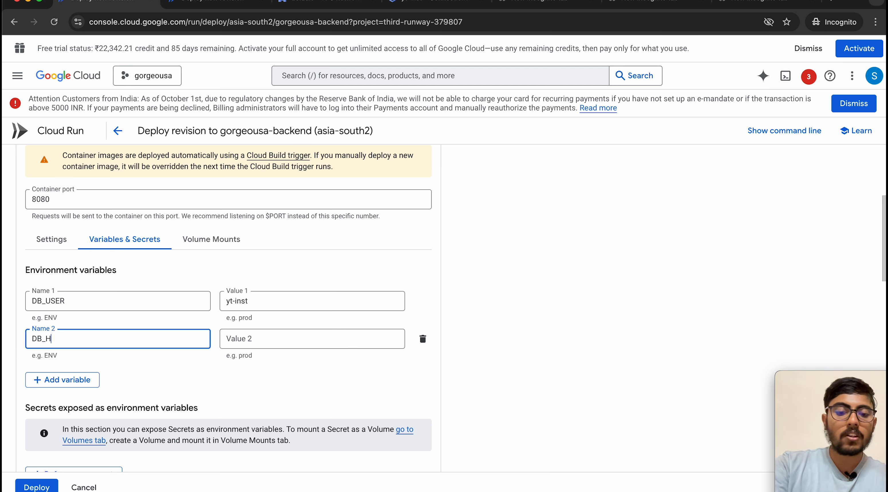
type("OST")
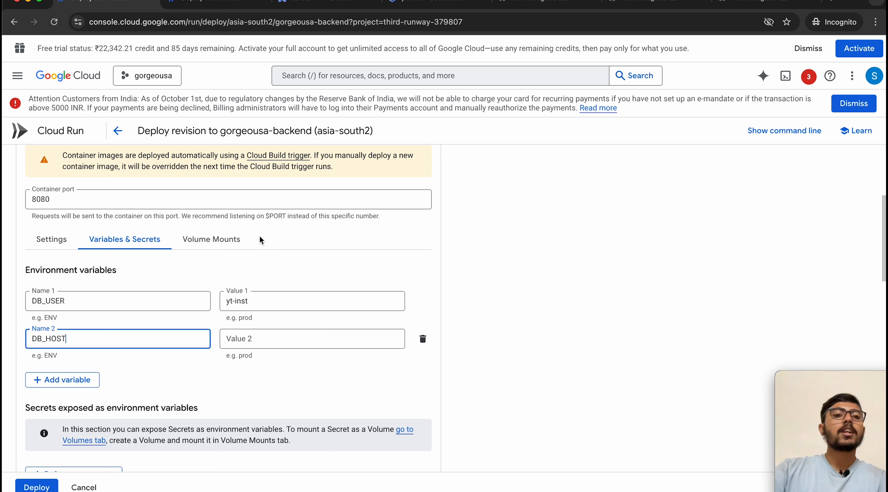
left_click(284, 258)
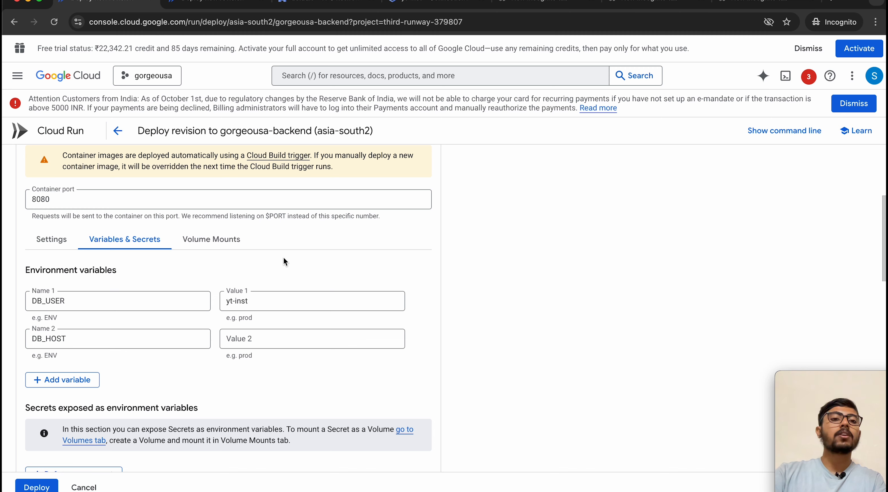
left_click(741, 4)
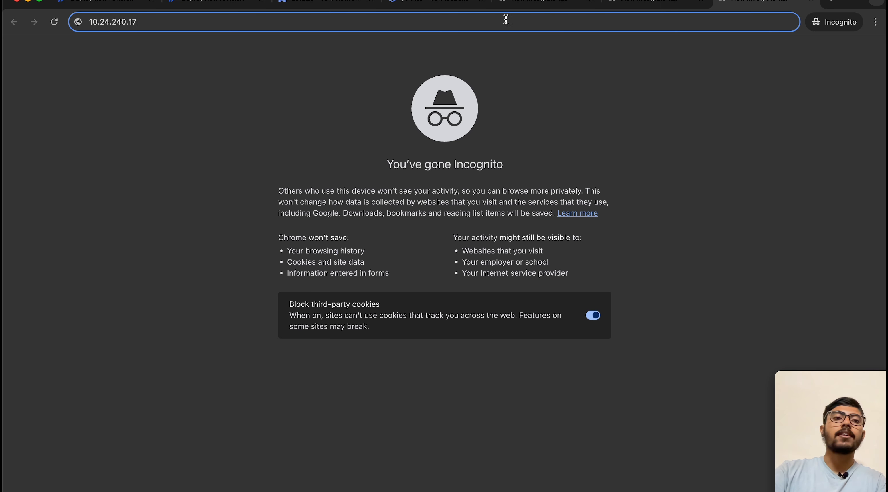
key("super+a")
key("super+c")
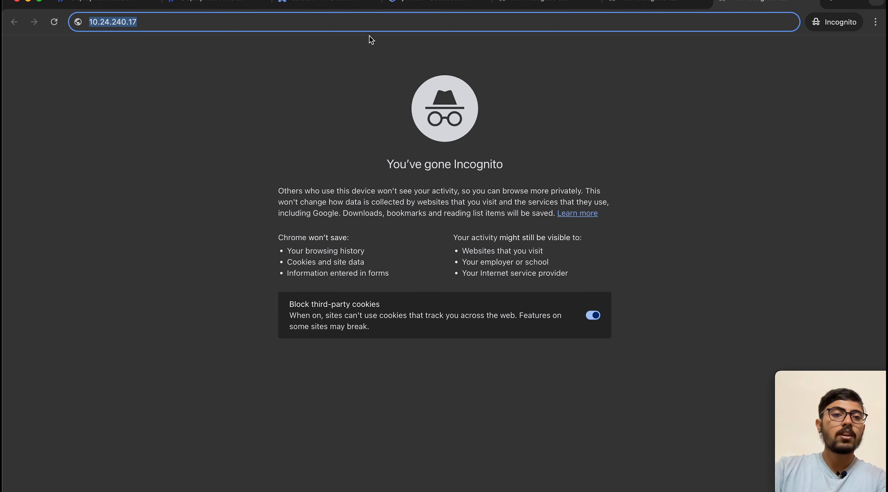
left_click(106, 3)
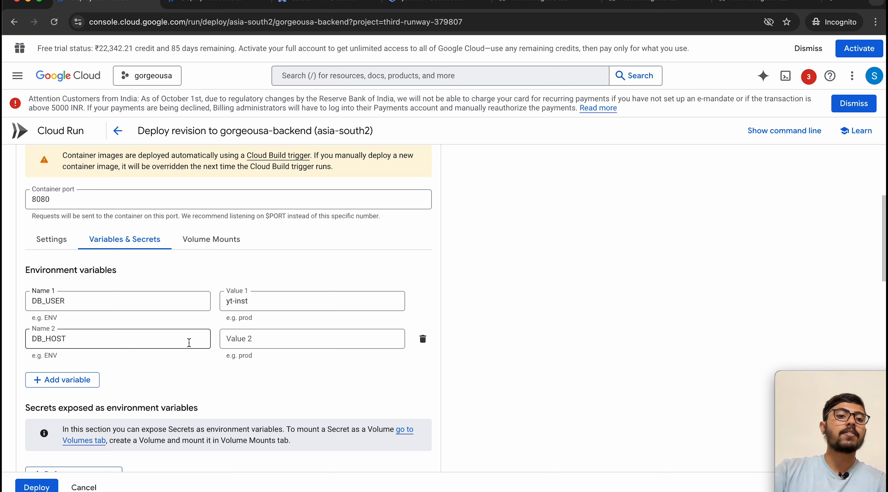
left_click(253, 339)
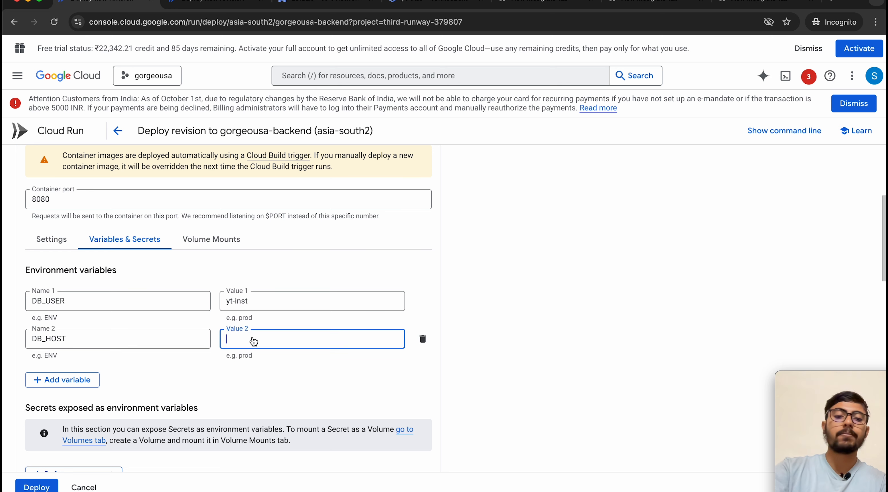
key("super+v")
left_click(353, 268)
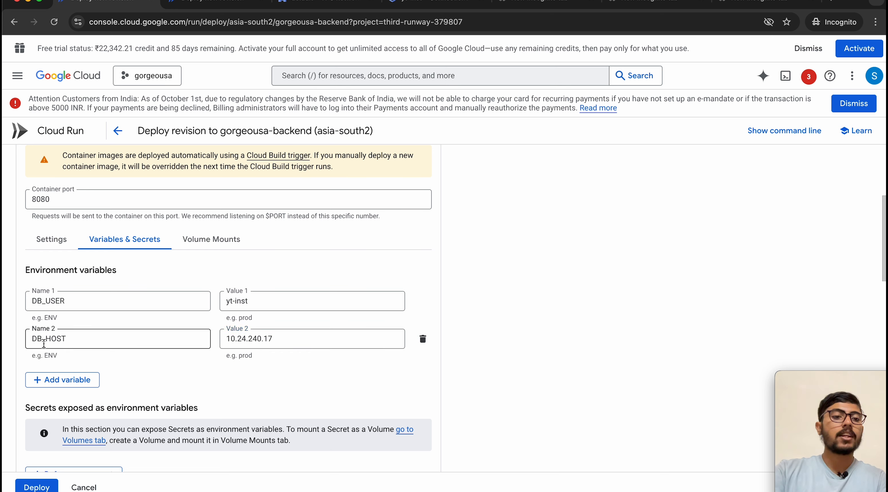
Step: Add a third variable named DB_NAME, leaving its value empty
left_click(56, 388)
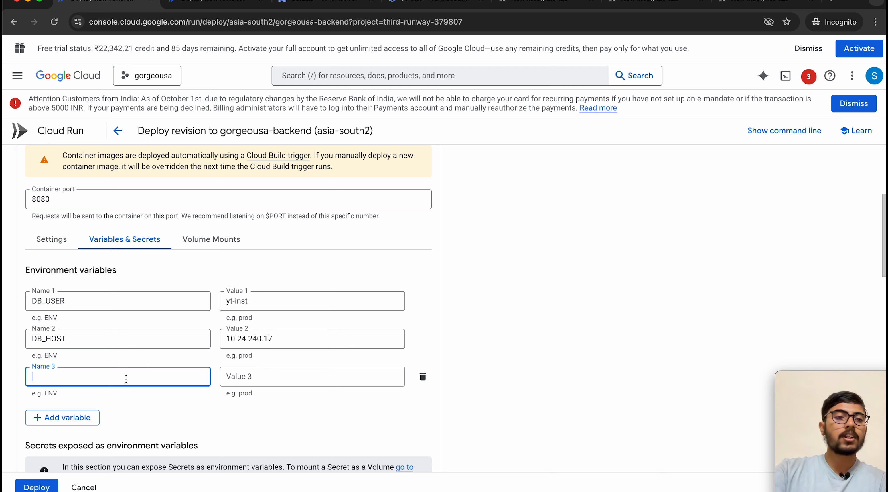
type("DB_")
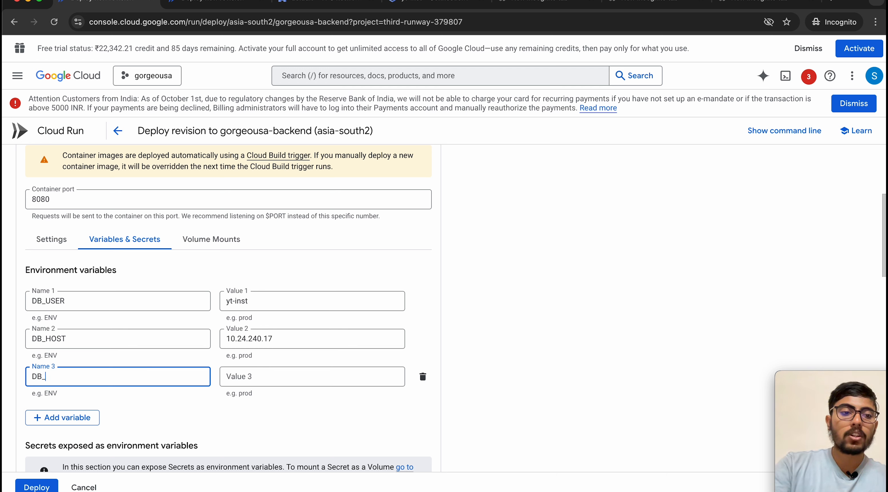
key("Caps_Lock")
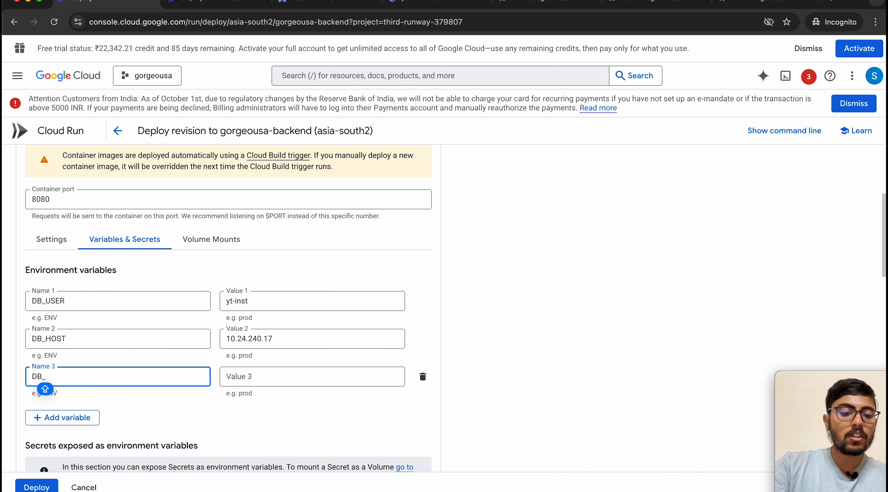
type("NAM")
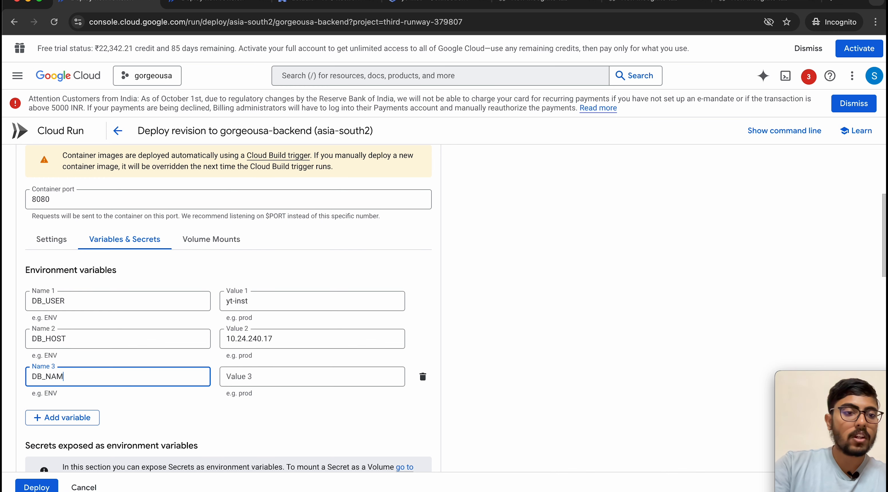
type("E")
left_click(298, 269)
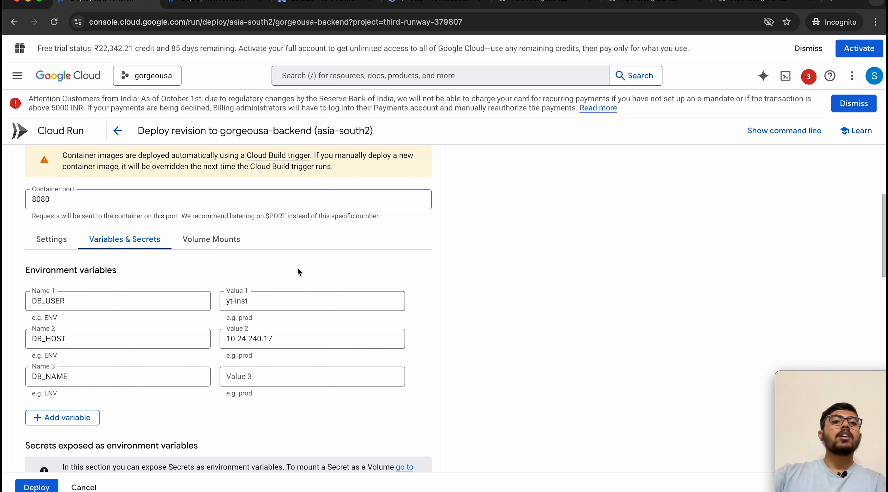
Step: Copy the database name postgres from yt-inst's Databases list
left_click(431, 3)
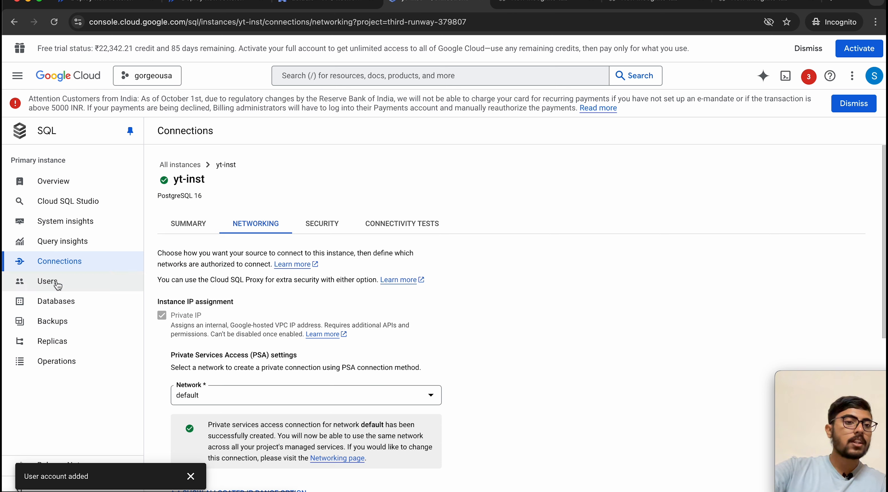
left_click(56, 301)
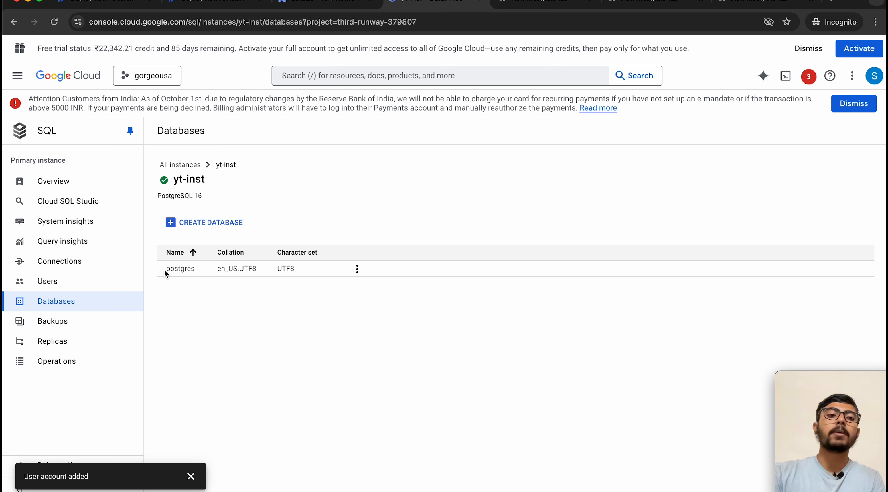
key("super+c")
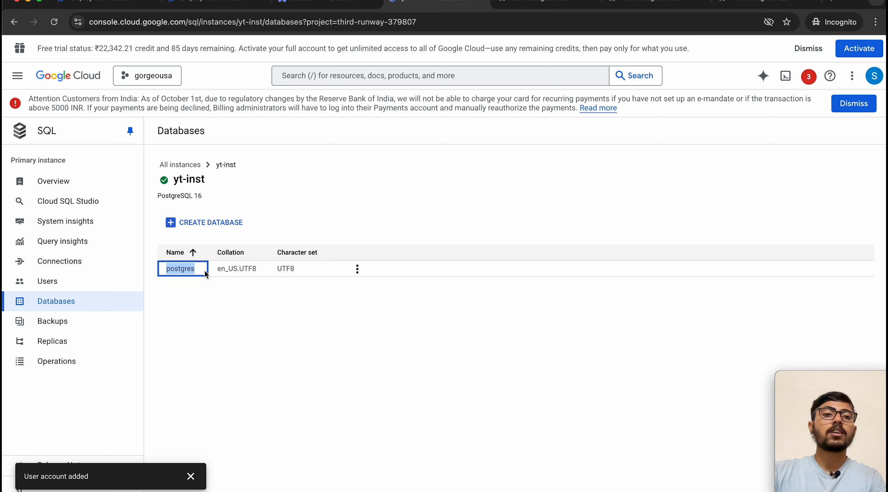
left_click(79, 2)
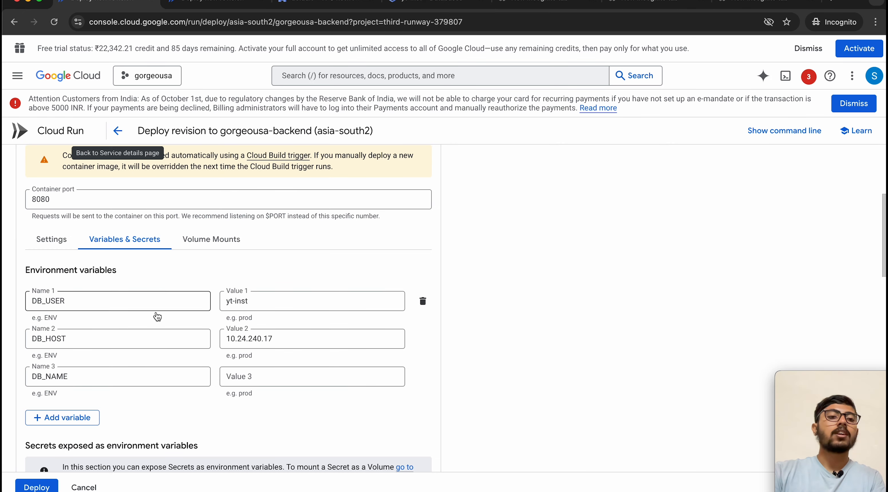
Step: Set DB_NAME to postgres and add DB_PASSWORD holding the saved database password
left_click(257, 380)
key("super+v")
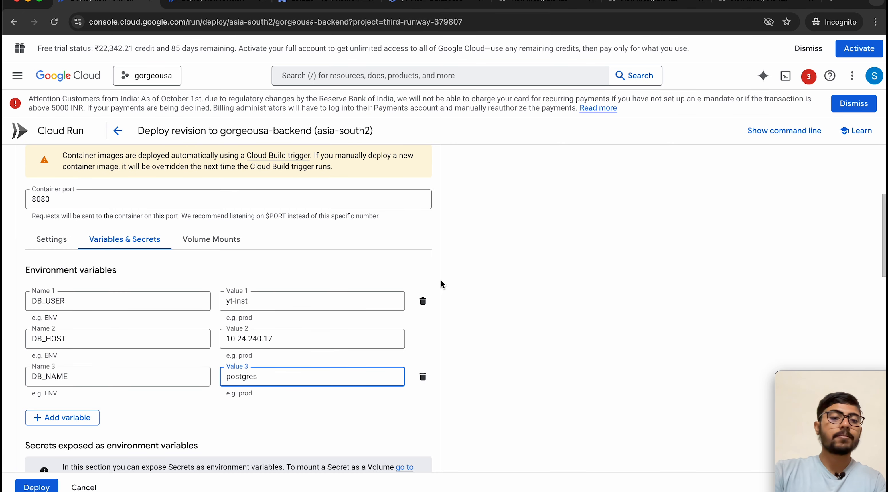
left_click(415, 254)
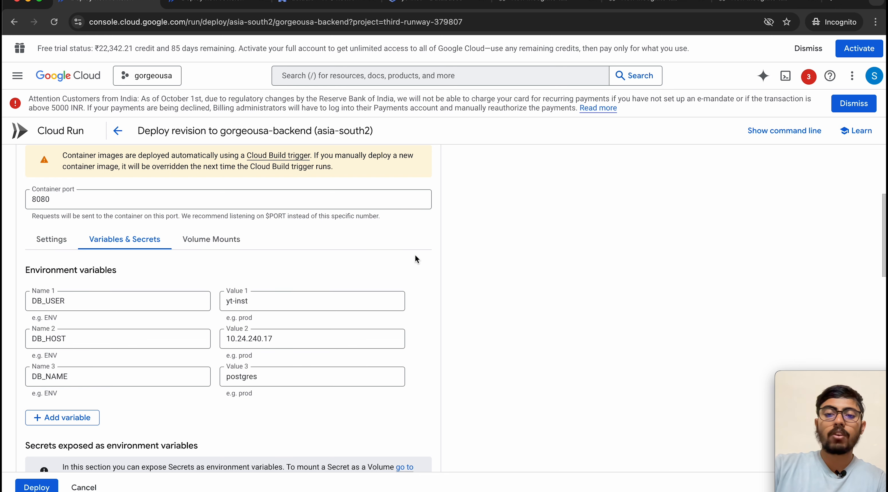
scroll(376, 248, "down", 2)
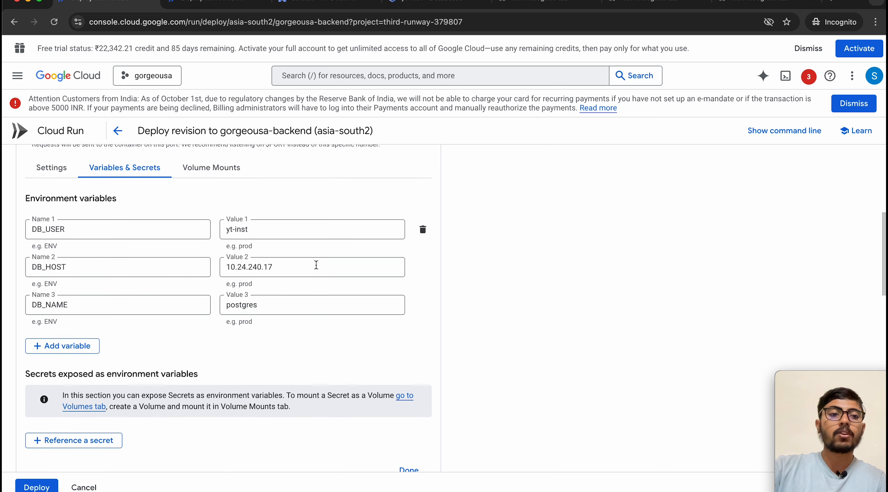
left_click(69, 346)
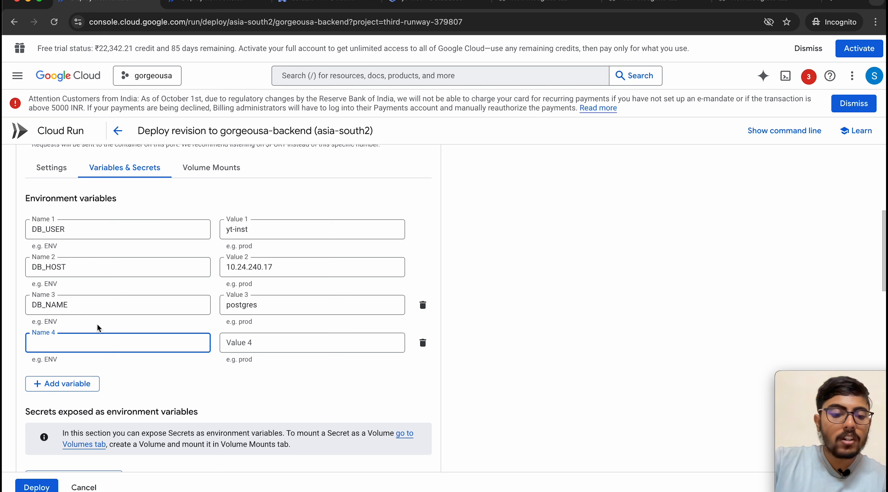
type("DB_")
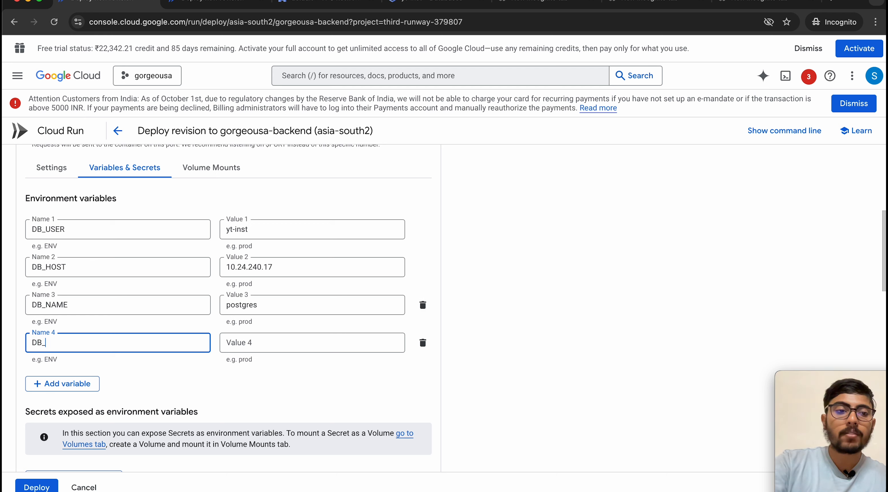
type("PASSWORD")
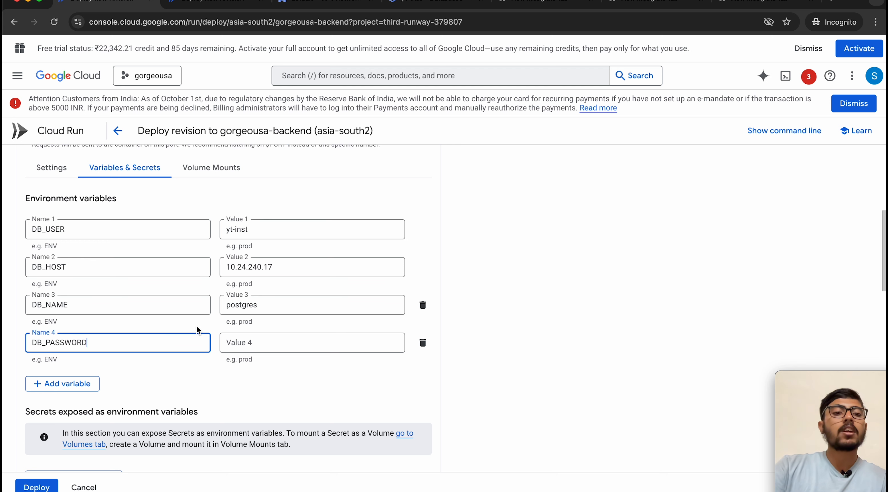
left_click(236, 341)
type("yt")
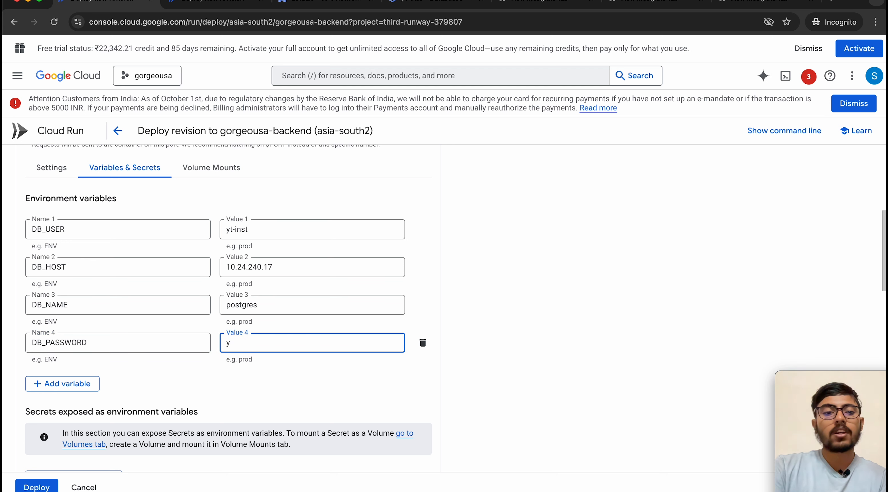
left_click(655, 4)
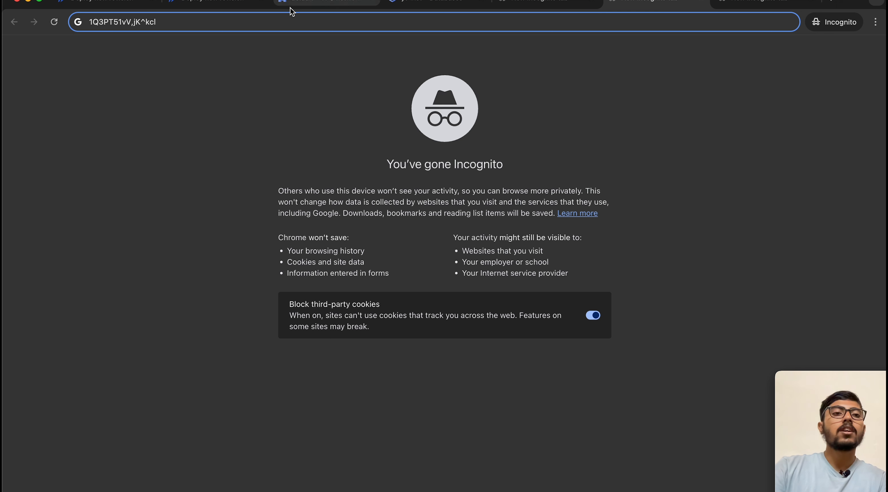
key("super+a")
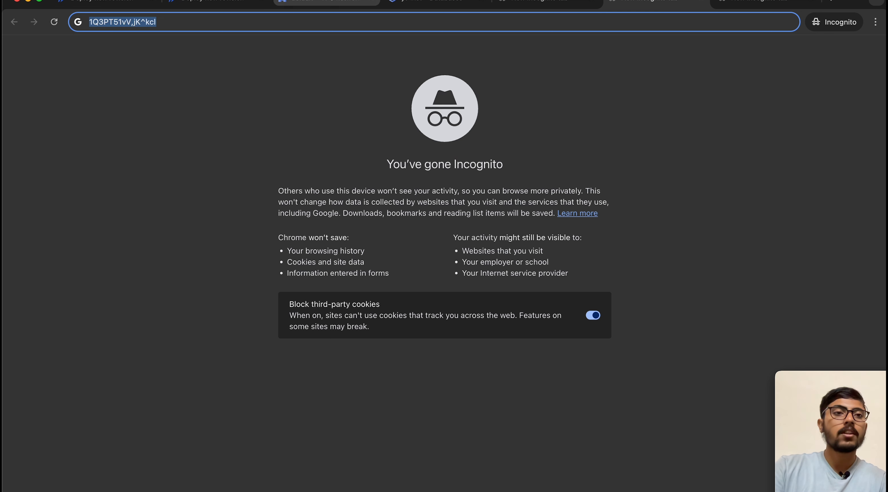
left_click(104, 3)
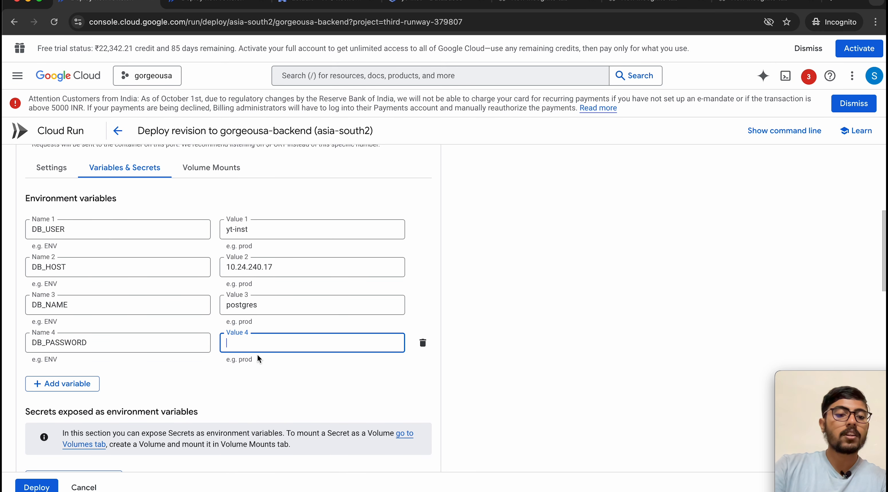
key("super+v")
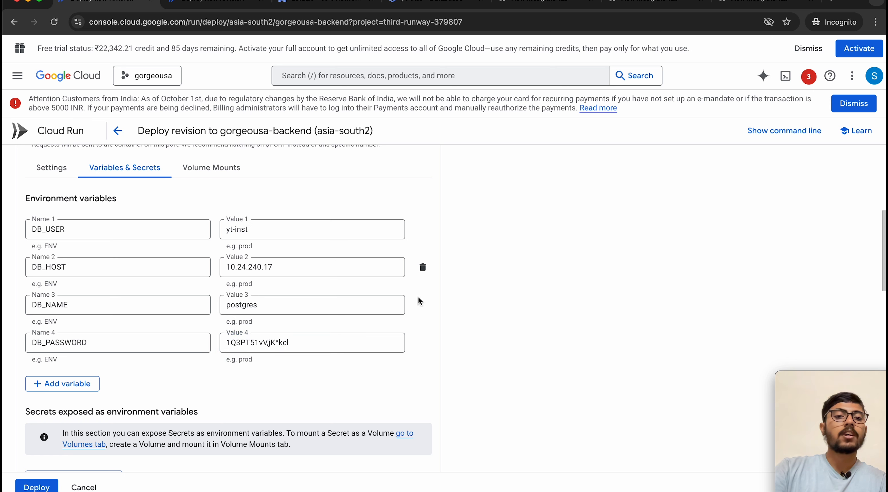
Step: Add a fifth environment variable named DB_PORT
left_click(41, 383)
scroll(127, 385, "down", 1)
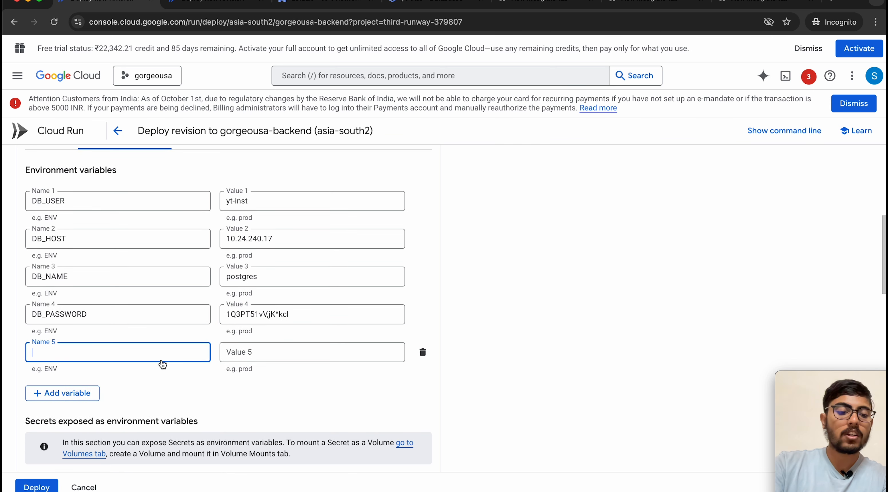
type("DB_P")
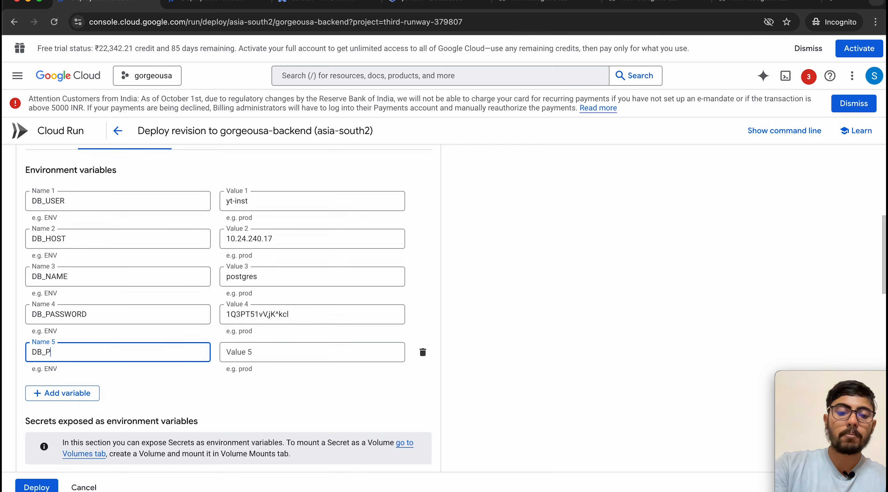
type("ORT")
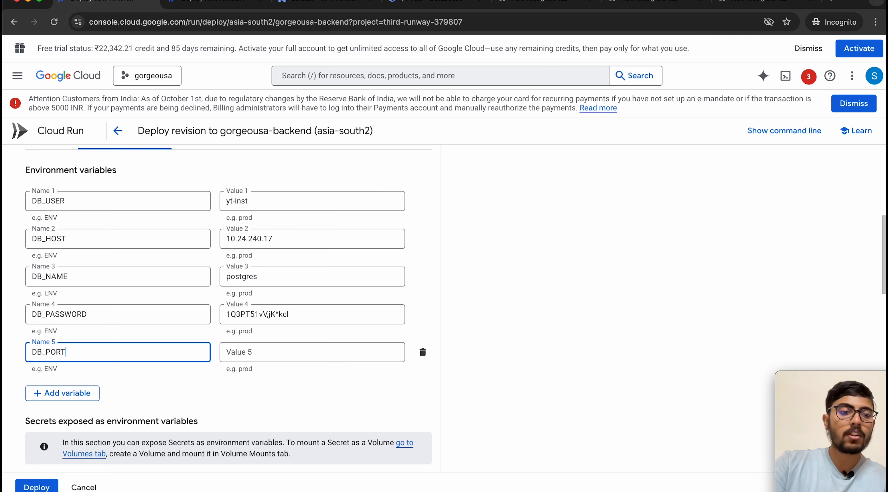
Step: Copy the default port 5432 from the yt-inst instance overview
left_click(398, 2)
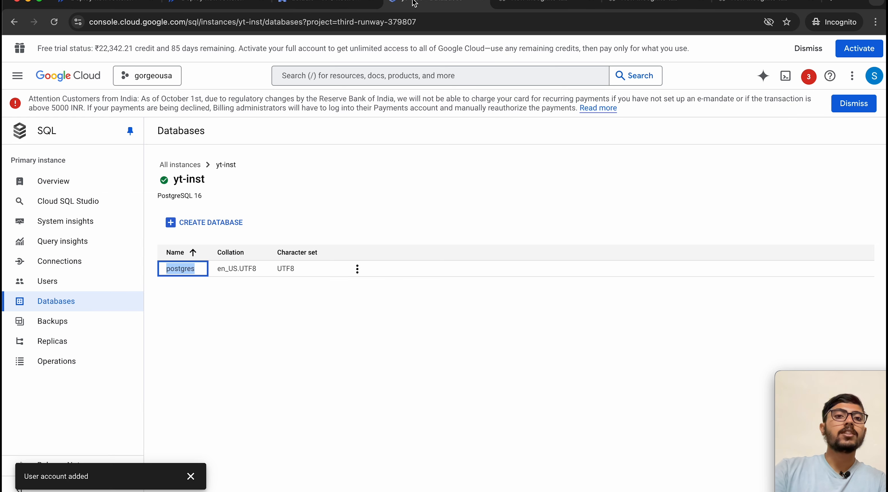
left_click(63, 188)
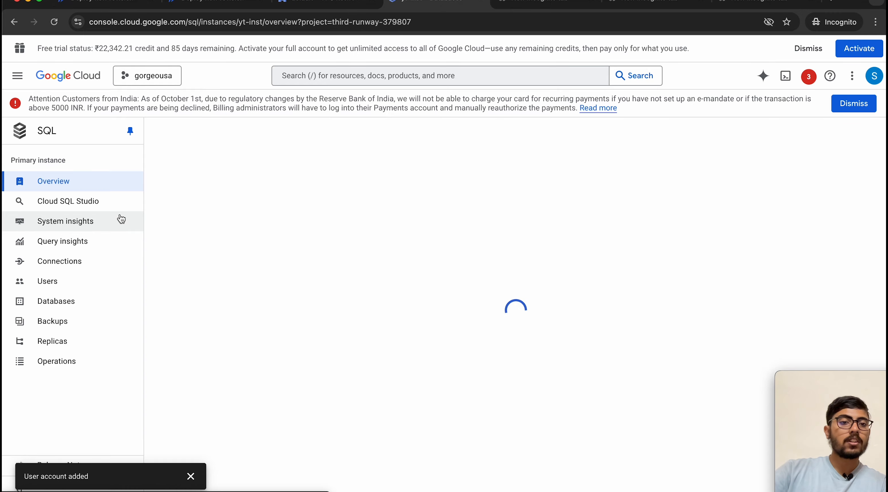
scroll(279, 324, "down", 2)
scroll(279, 324, "down", 10)
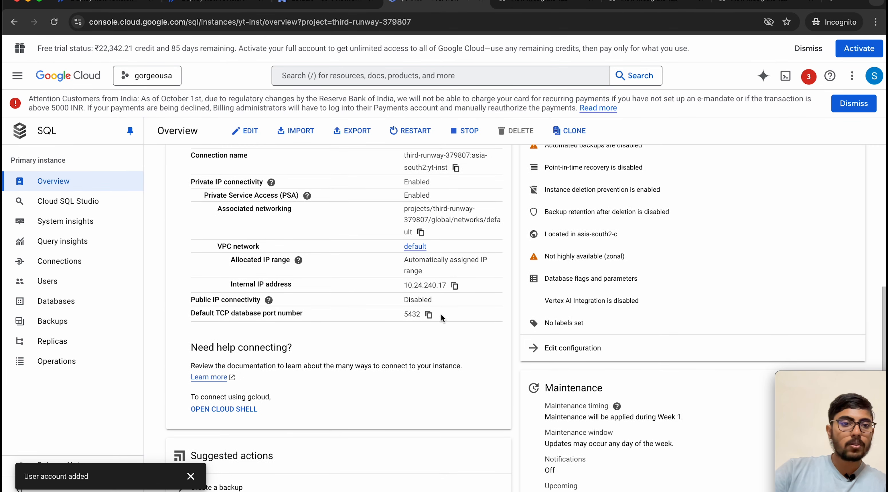
left_click(428, 315)
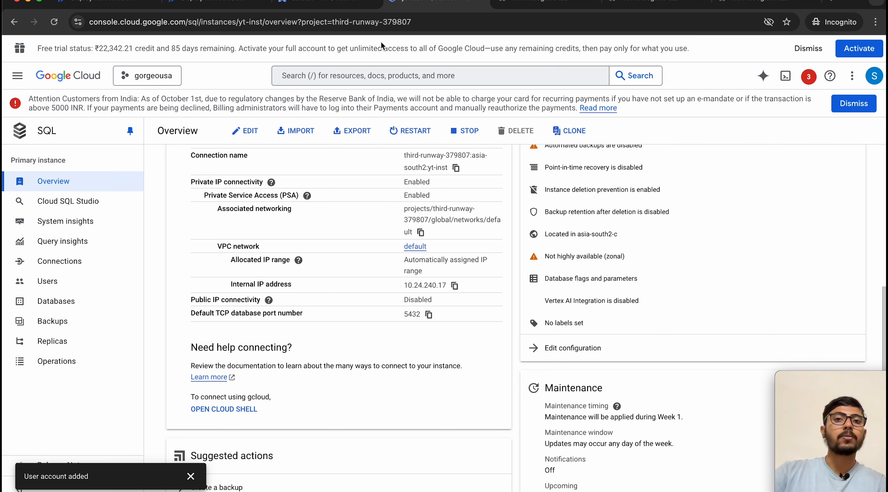
left_click(105, 3)
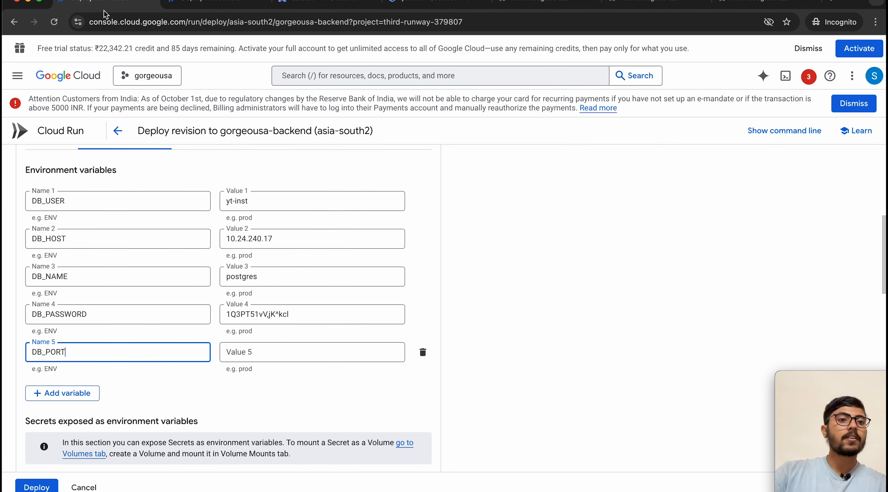
Step: Set DB_PORT to 5432 and add a JWT_SECRET variable with no value yet
left_click(242, 352)
key("super+v")
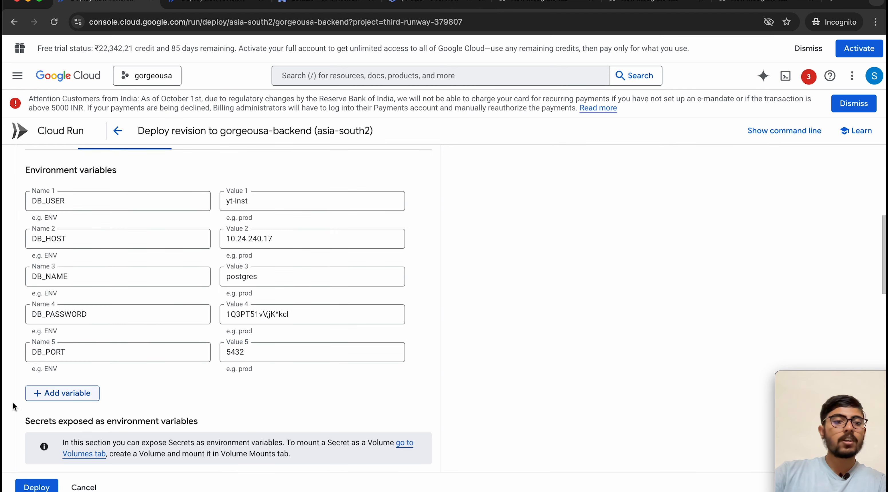
left_click(31, 397)
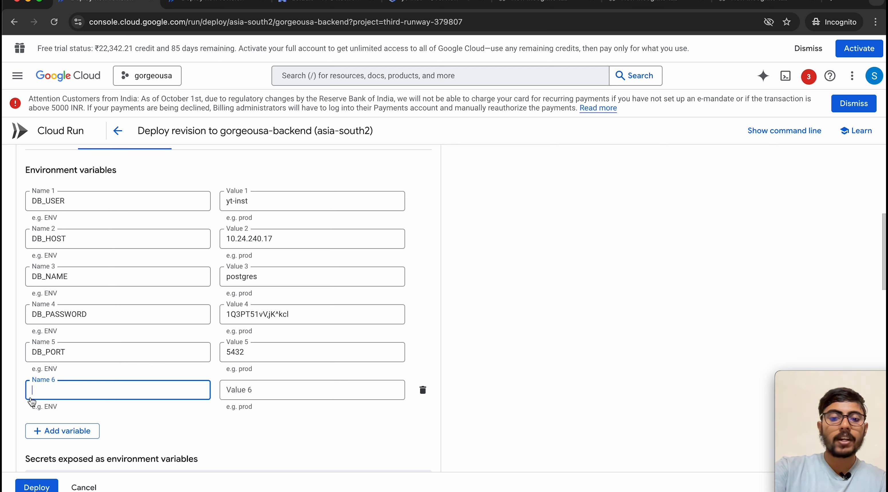
type("JW")
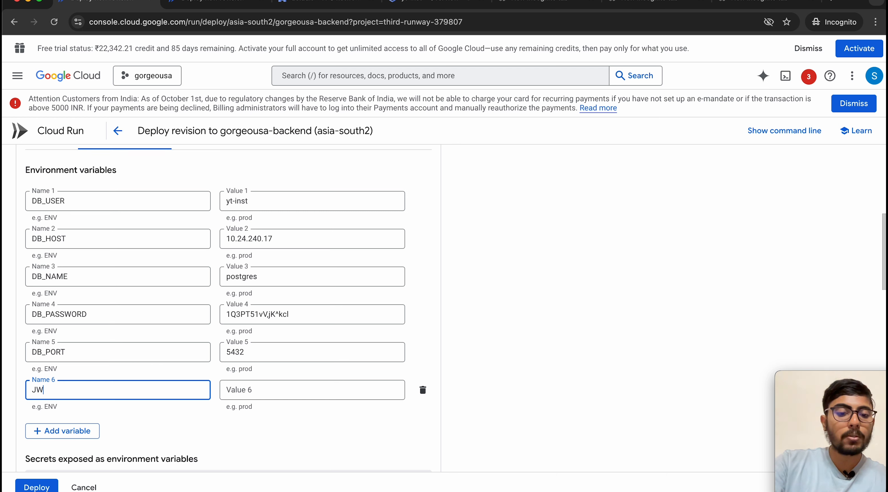
type("T_S")
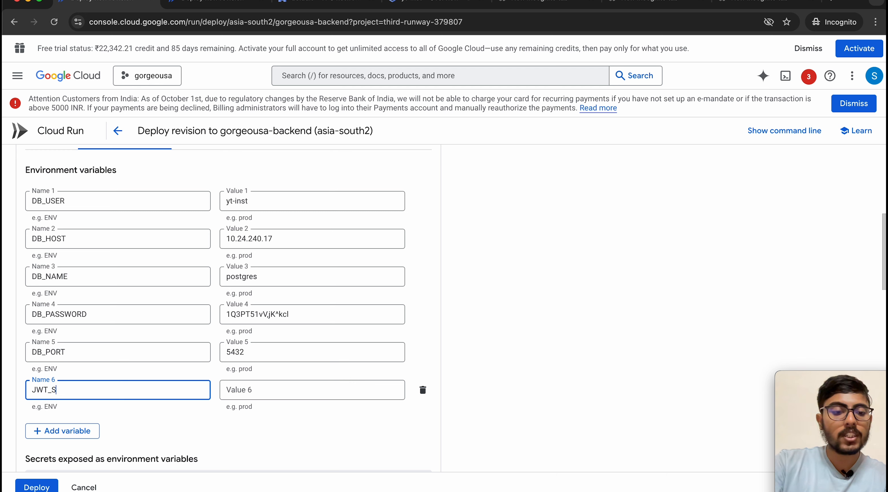
type("ECRET")
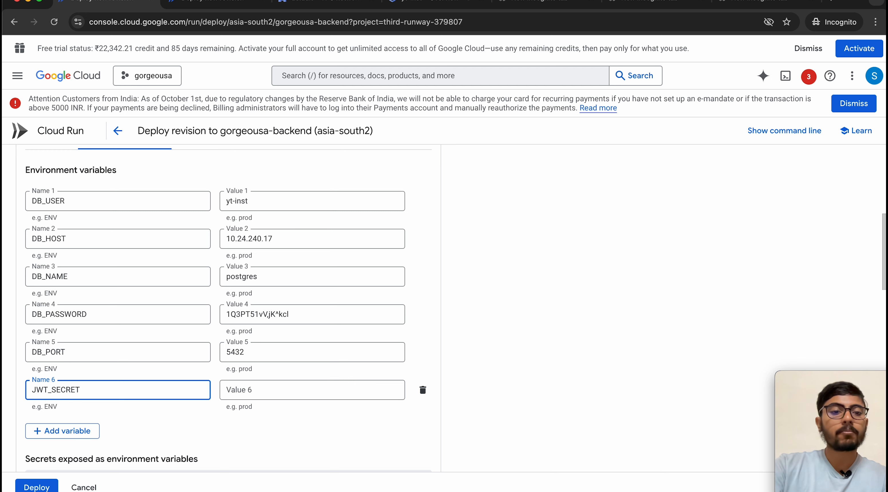
left_click(443, 356)
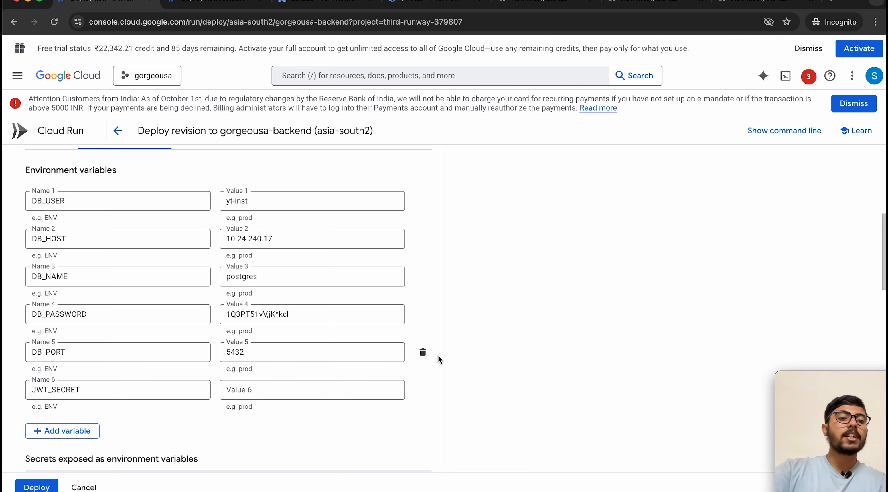
key("super+space")
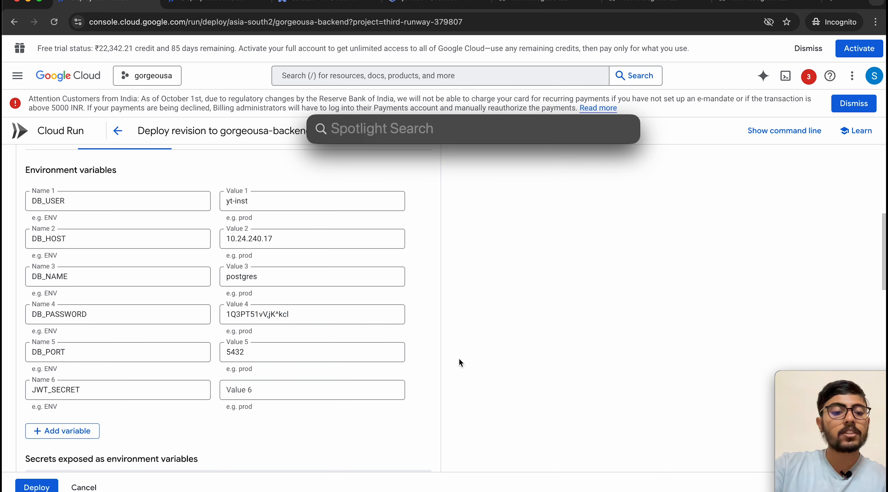
Step: Run openssl rand -base64 32 in Terminal and select the generated secret
type("terminal")
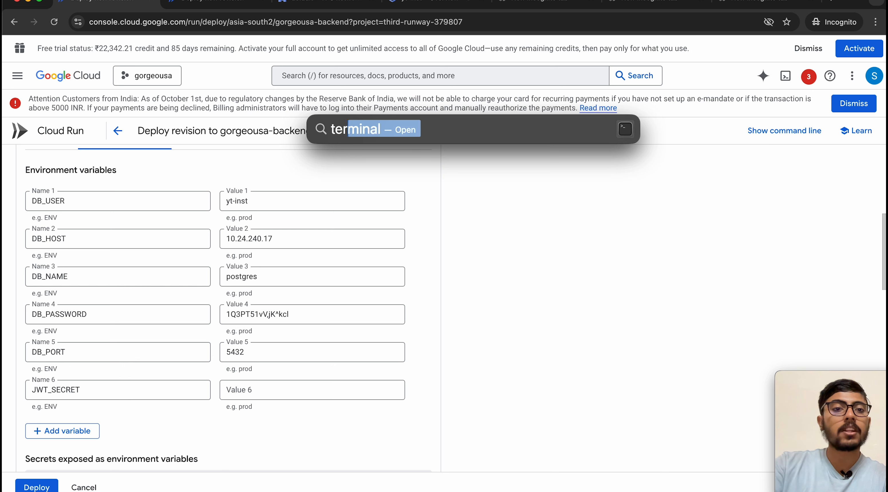
key("Return")
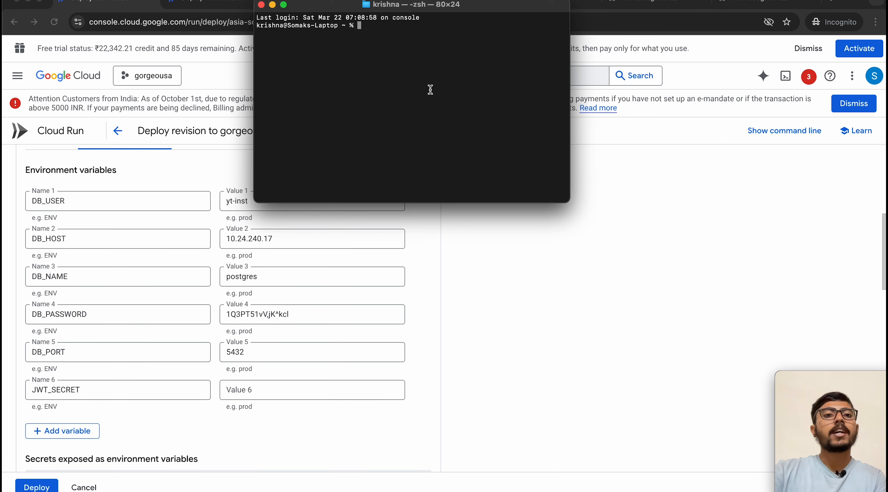
type("open")
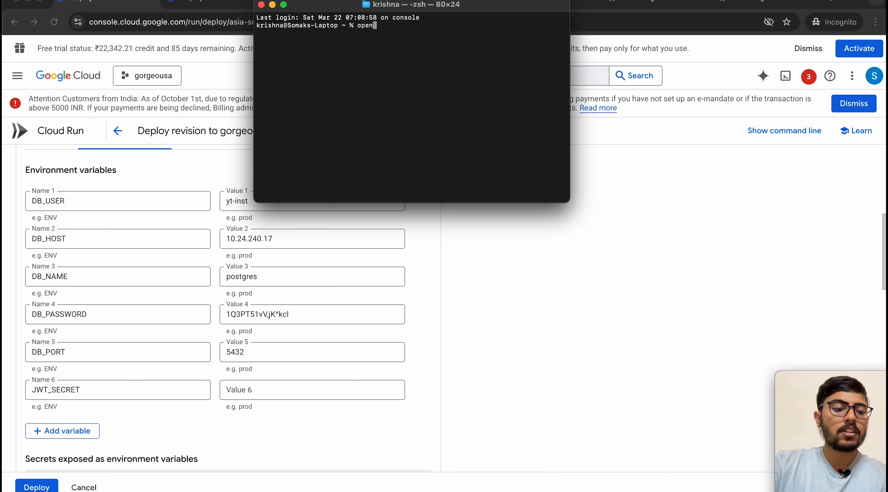
type("ssl")
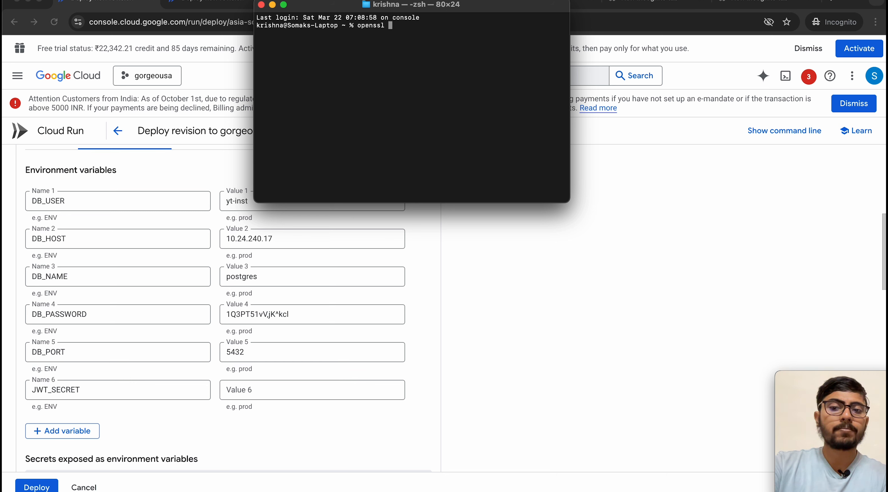
type(" rand ")
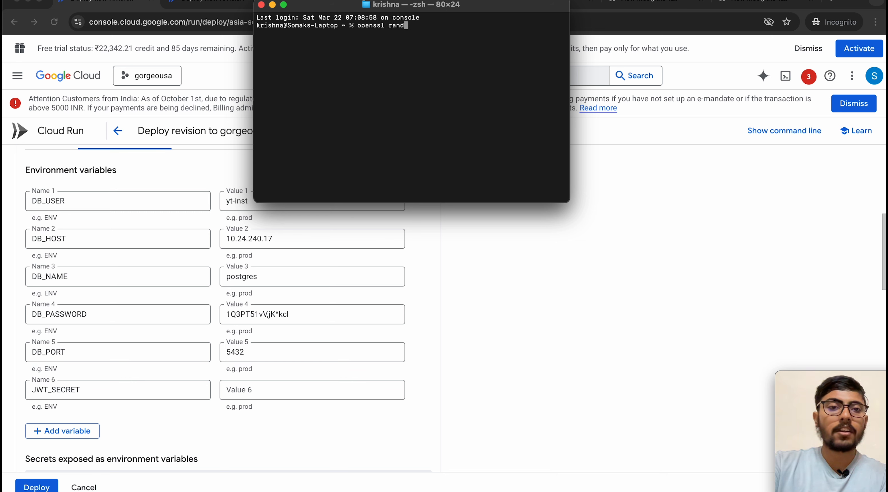
type("-base")
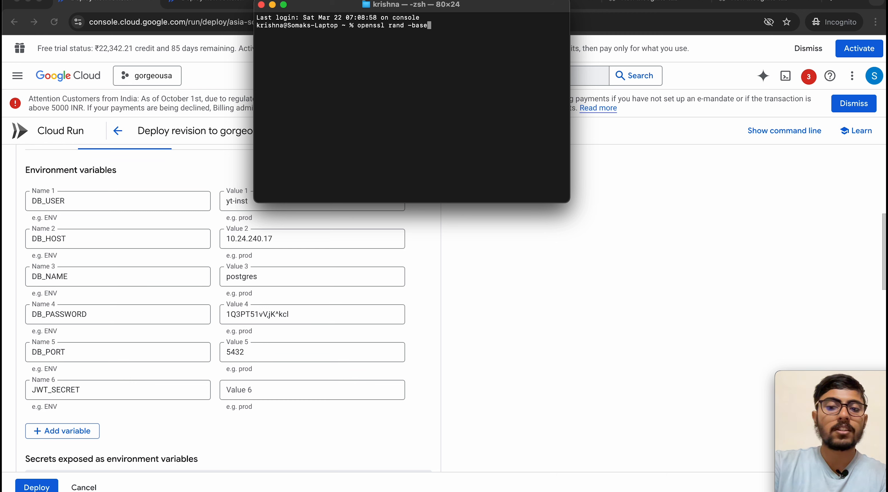
type("64 ")
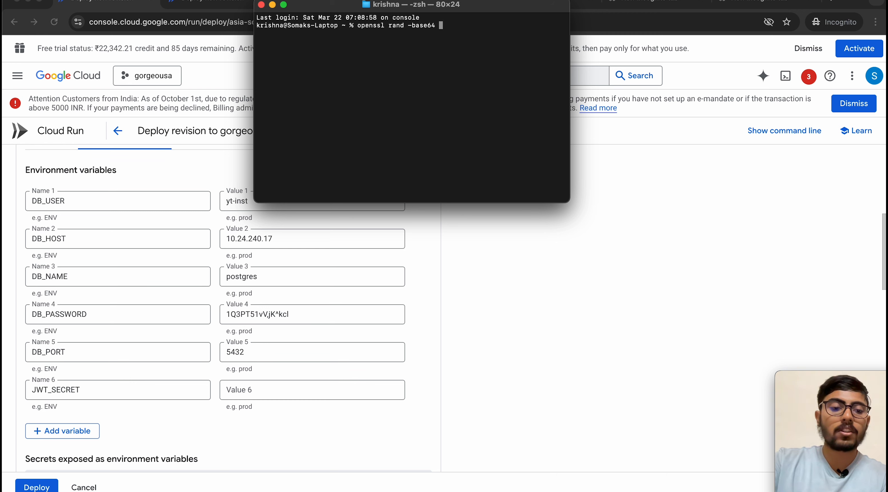
type("32")
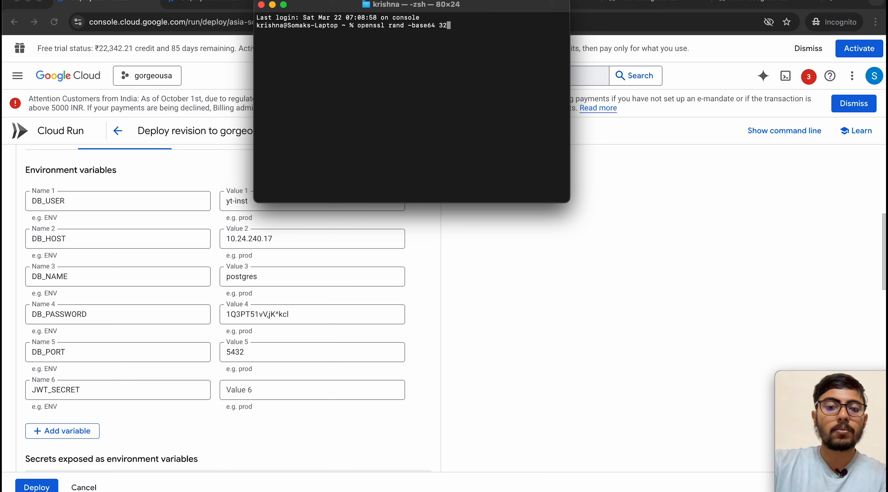
key("Return")
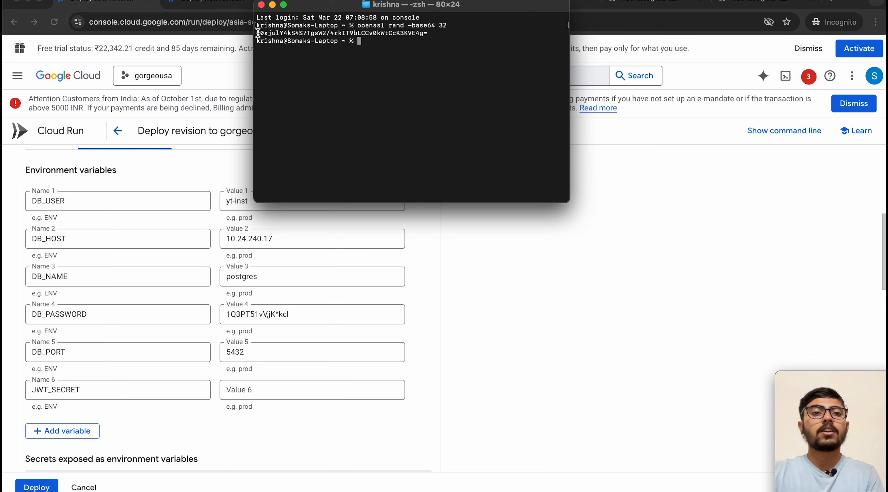
left_click_drag(258, 32, 429, 31)
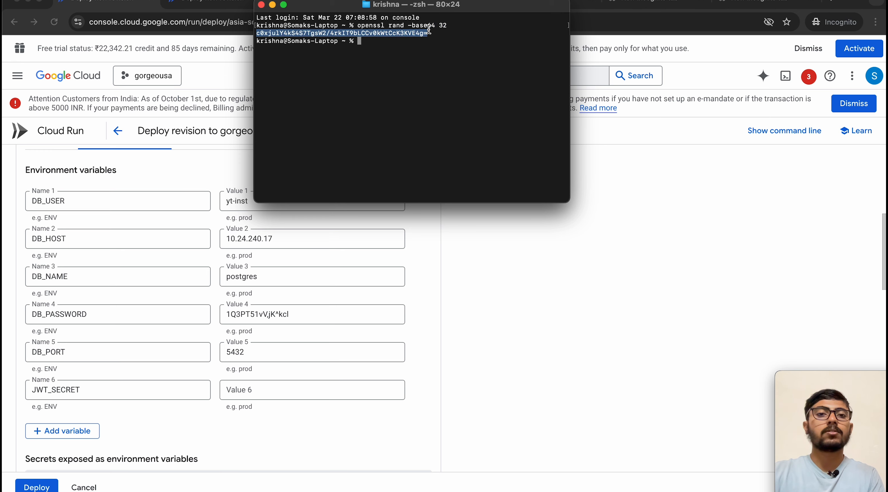
Step: Paste the generated secret as the JWT_SECRET value
left_click(480, 221)
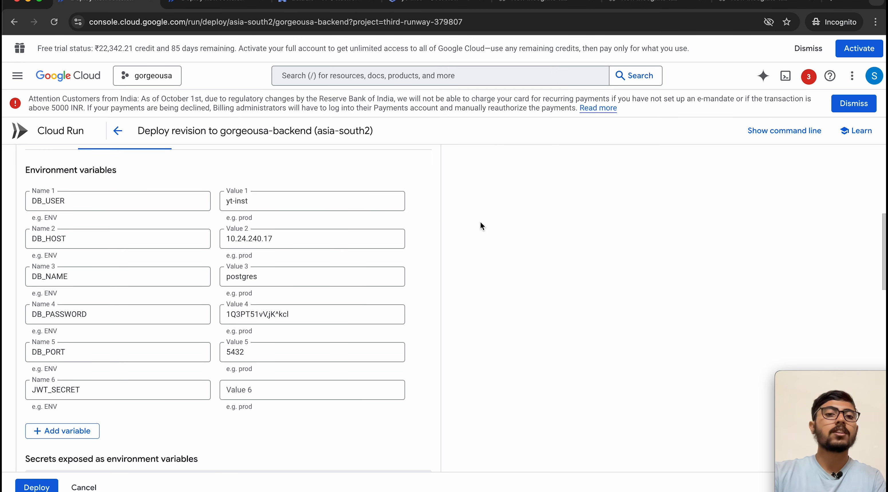
left_click(292, 392)
key("super+v")
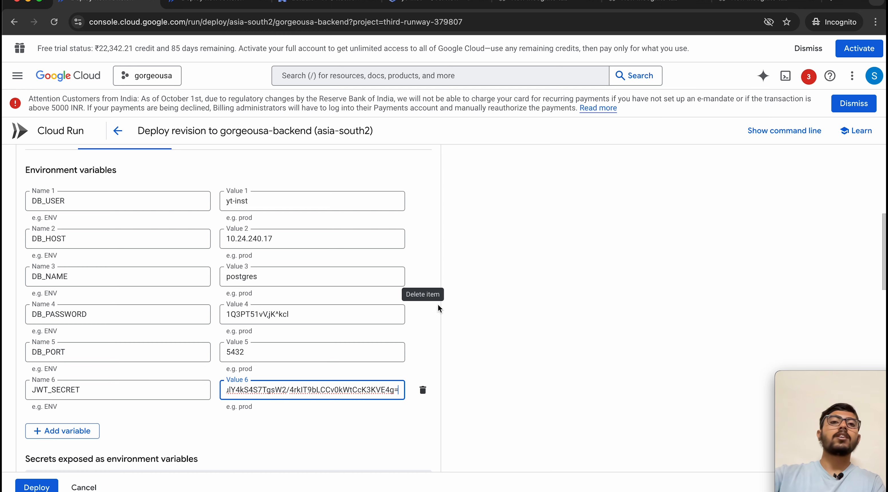
left_click(489, 201)
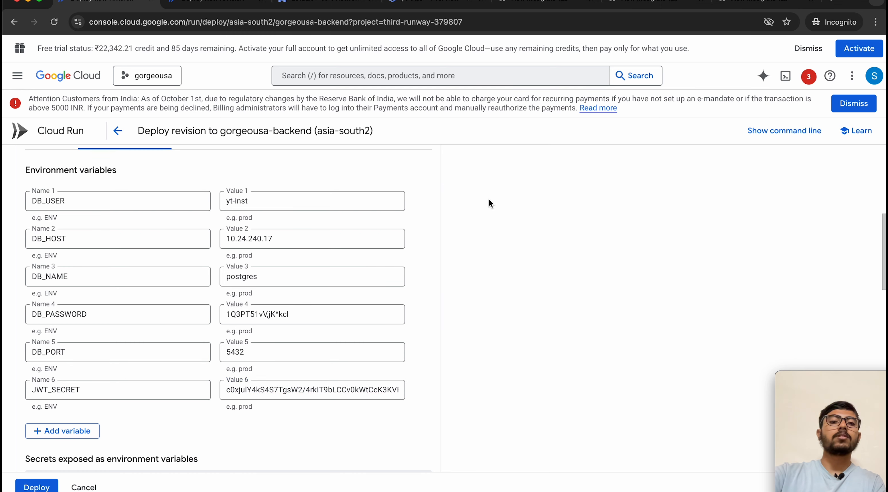
Step: Look at the revision's networking settings, then bring up the VPC networks page
scroll(359, 411, "down", 5)
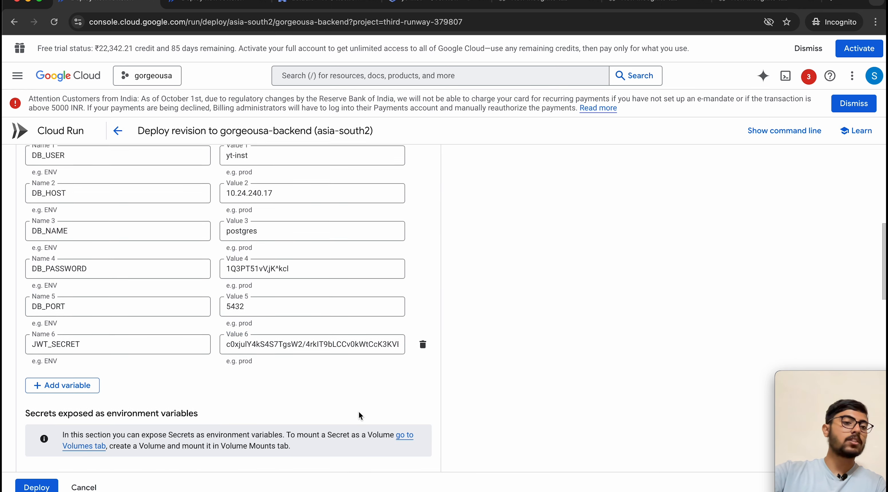
scroll(360, 417, "up", 6)
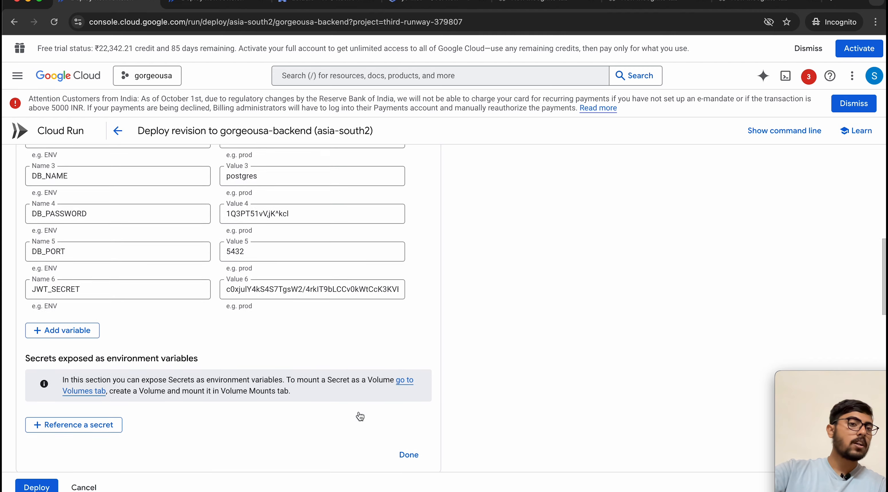
scroll(360, 416, "up", 5)
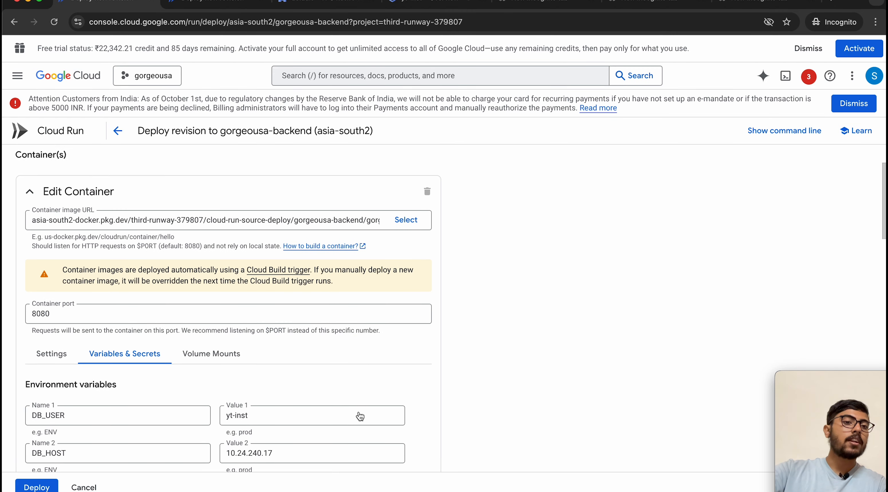
scroll(221, 295, "up", 2)
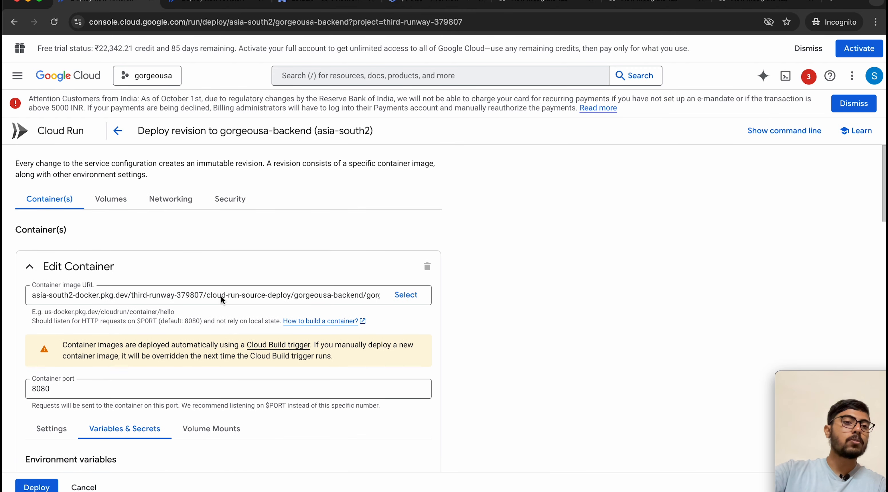
left_click(177, 210)
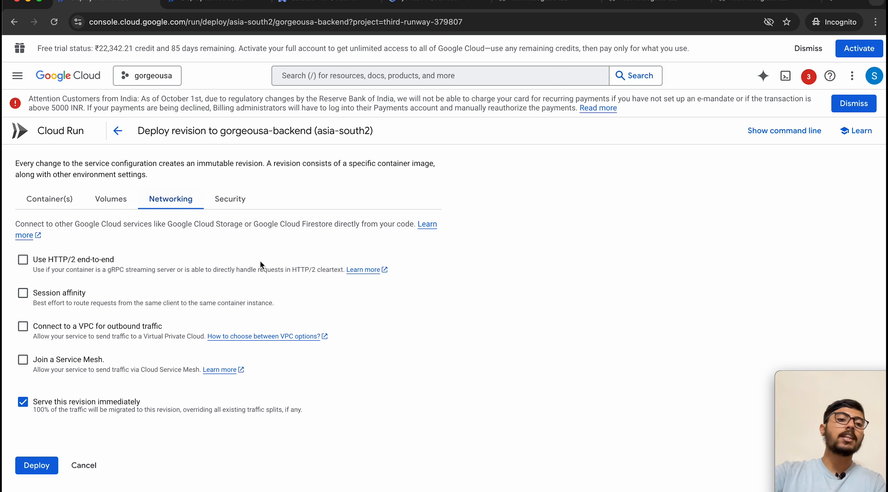
left_click(299, 3)
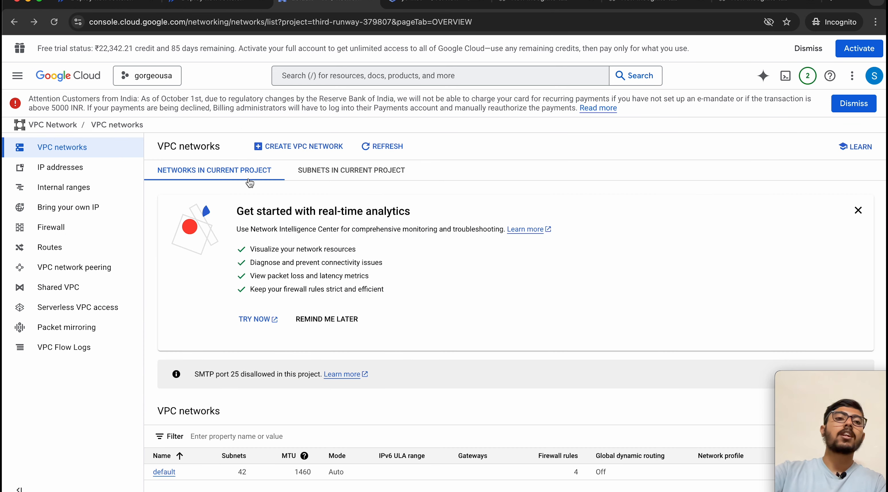
Step: Open the backend-network serverless VPC connector's editor and review its scaling and charges
left_click(52, 314)
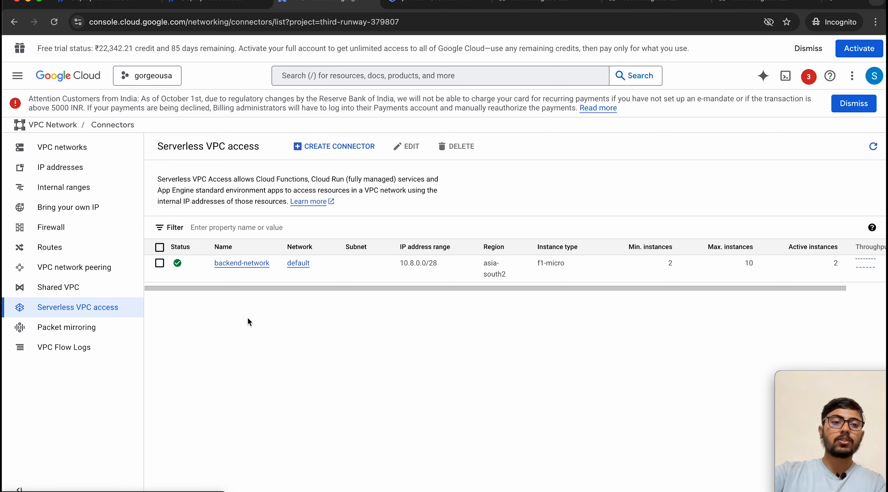
left_click(200, 274)
left_click(404, 147)
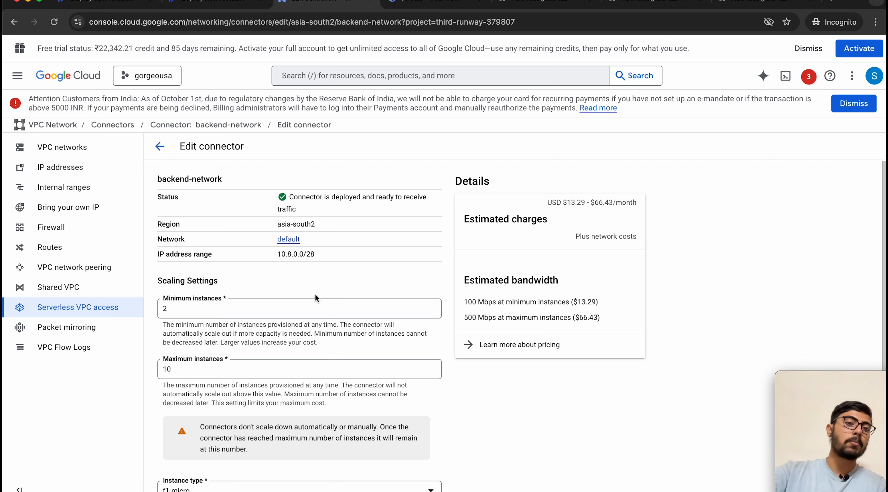
scroll(315, 294, "down", 1)
scroll(315, 294, "up", 1)
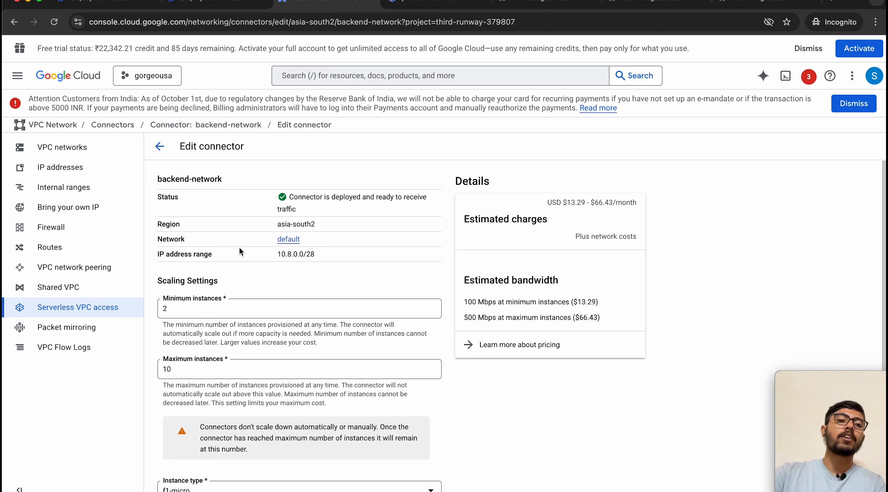
scroll(249, 312, "down", 2)
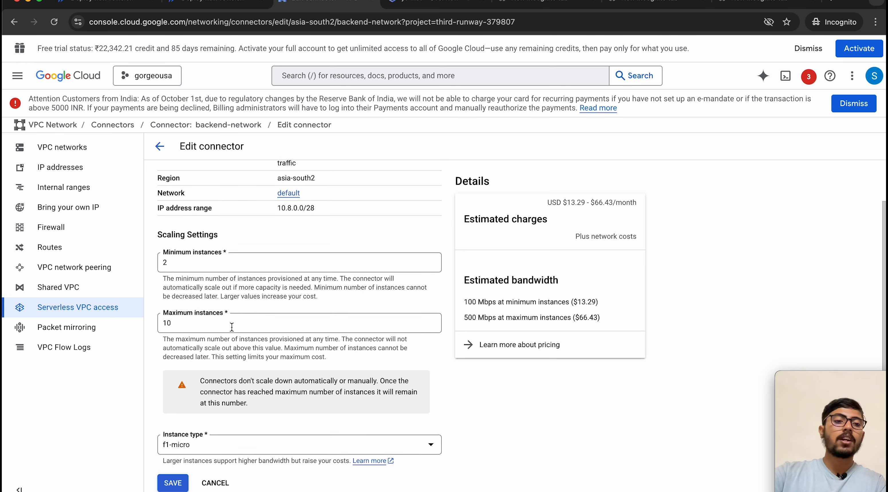
scroll(232, 327, "down", 1)
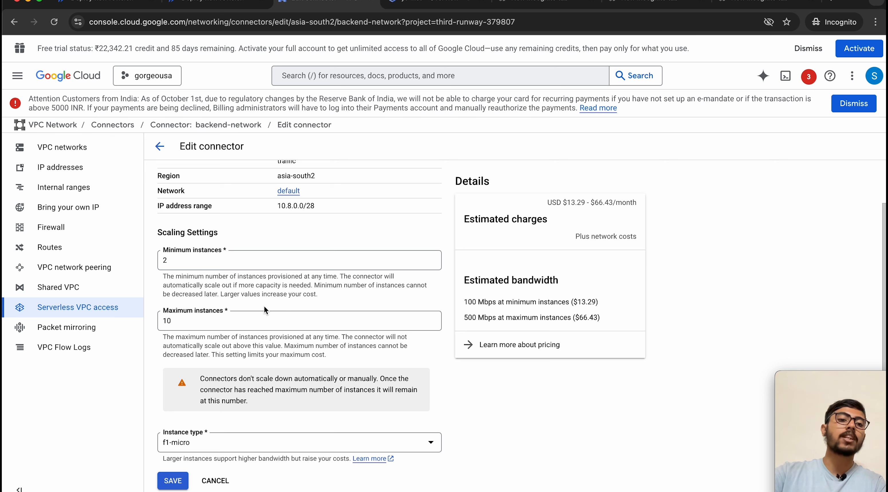
scroll(263, 306, "up", 2)
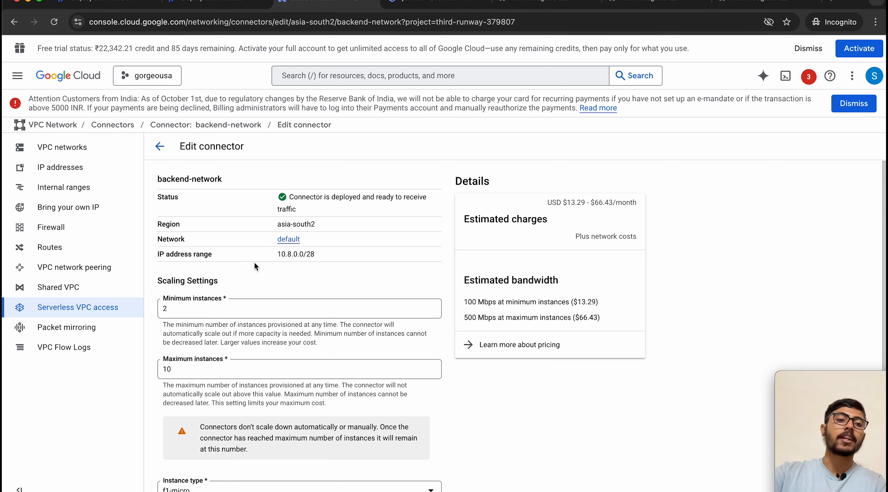
scroll(255, 266, "down", 2)
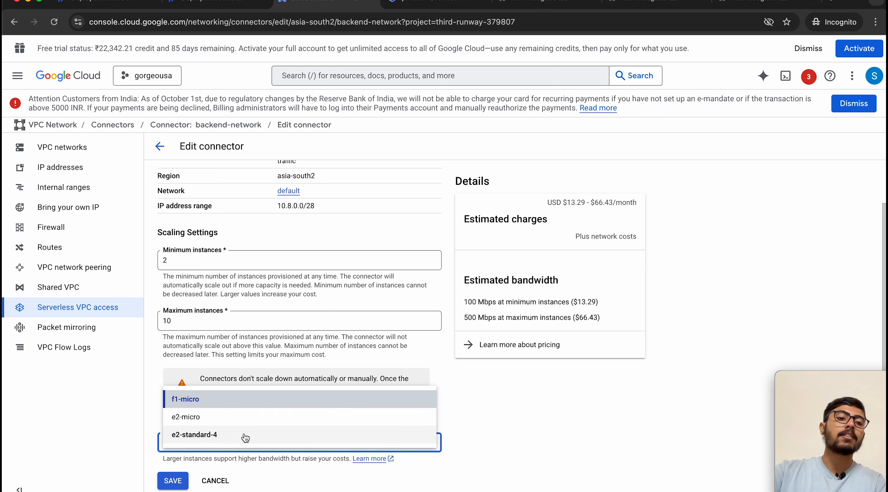
Step: Keep the f1-micro instance type and leave the editor without saving
left_click(533, 432)
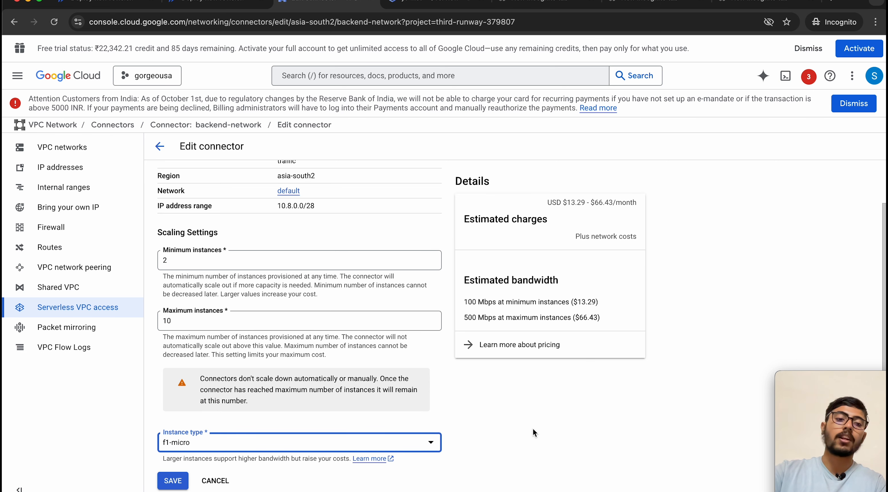
left_click(167, 146)
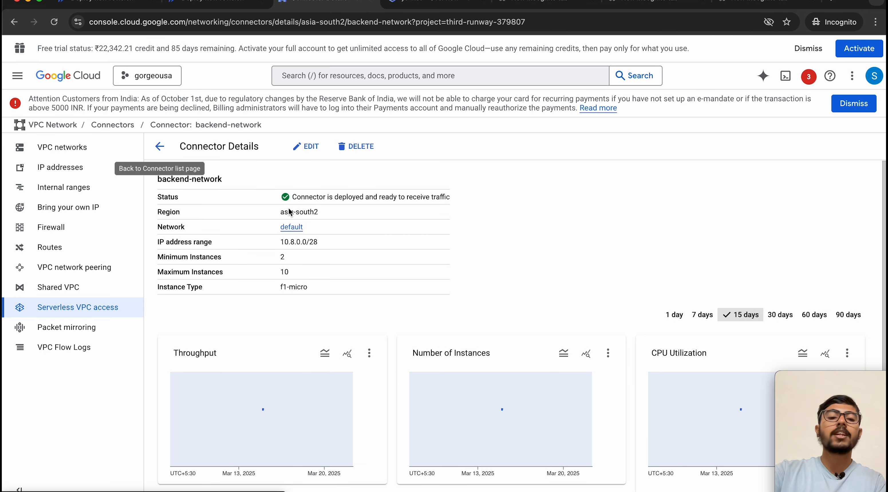
scroll(398, 345, "down", 1)
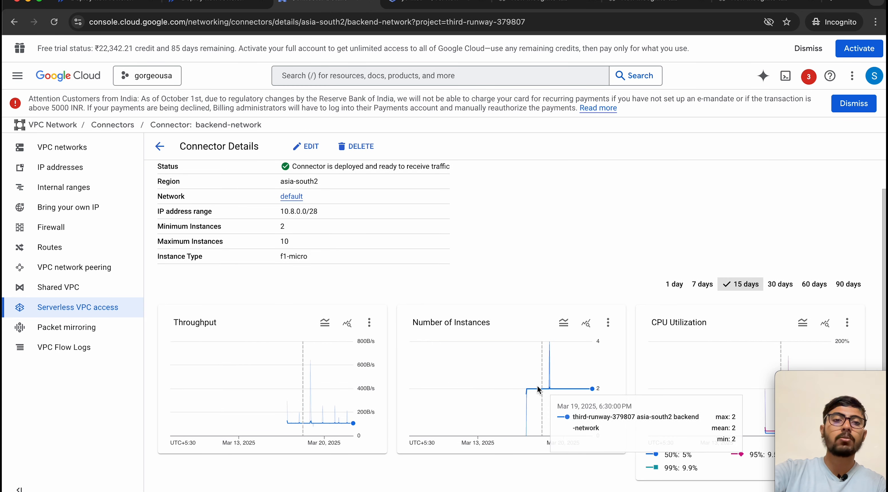
scroll(435, 380, "up", 1)
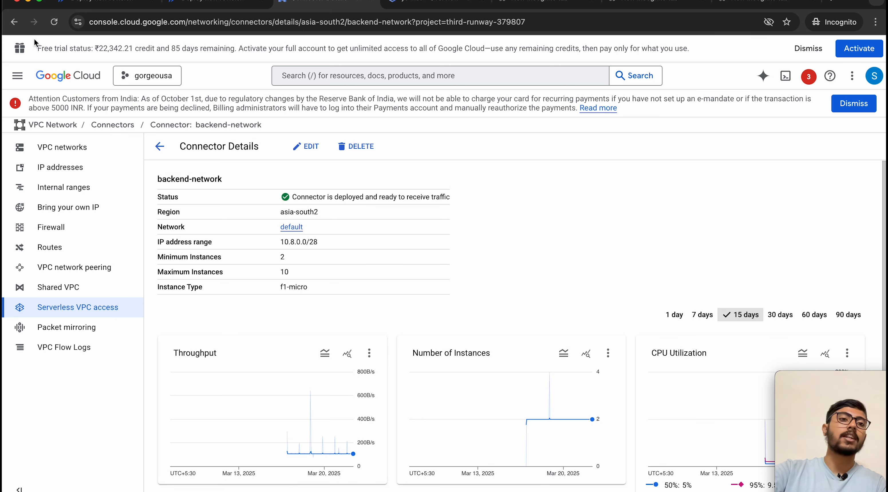
Step: Set the gorgeousa-backend revision to connect to a VPC for outbound traffic
left_click(76, 7)
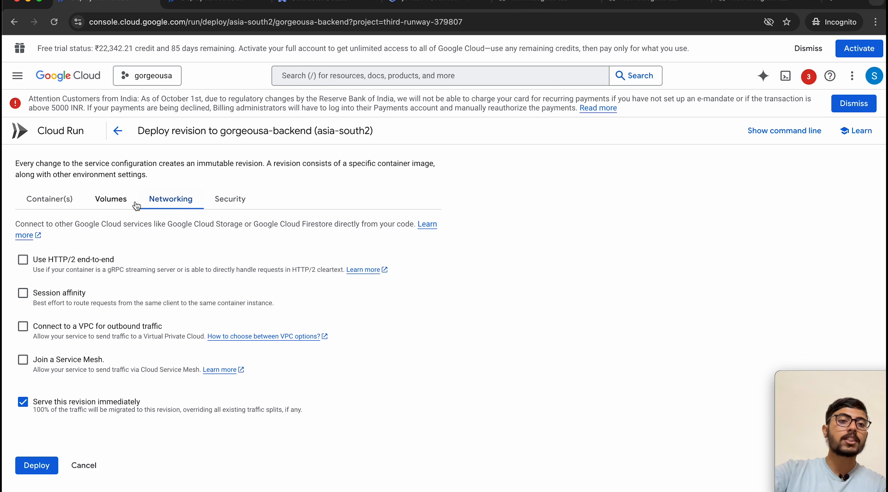
left_click(22, 326)
scroll(198, 375, "down", 3)
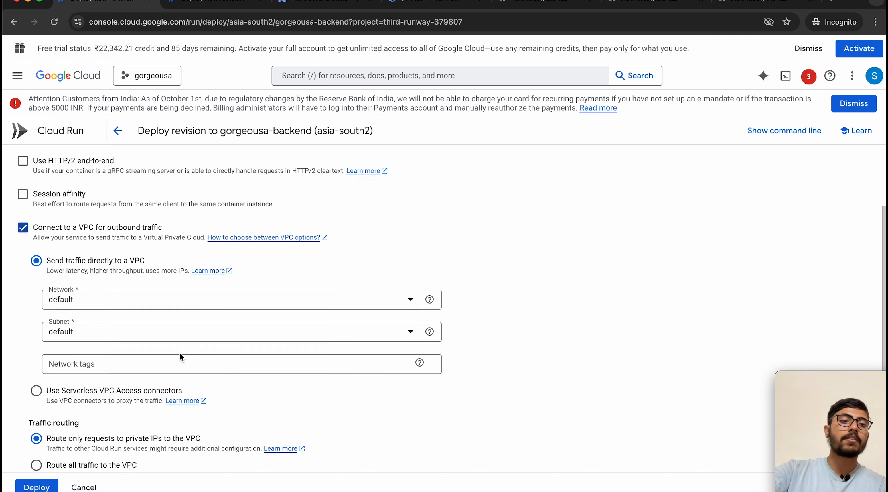
scroll(152, 324, "down", 1)
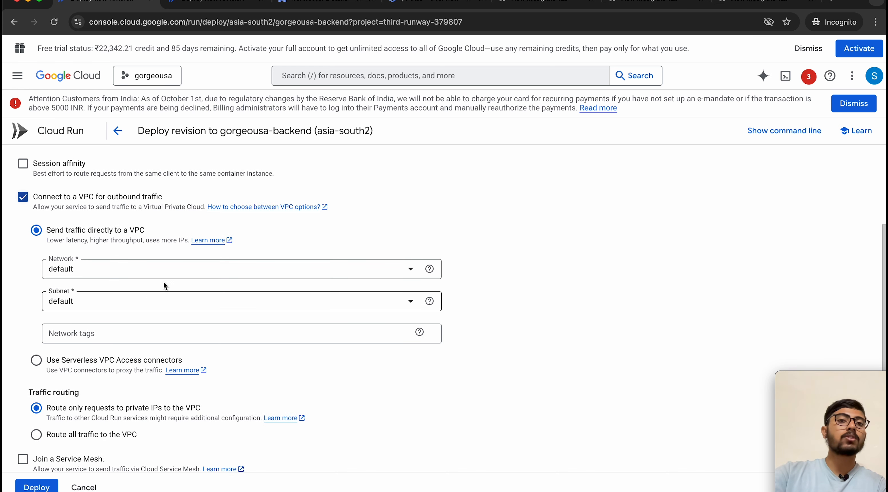
Step: Review the default VPC network's regional subnets from the VPC networks list
left_click(304, 2)
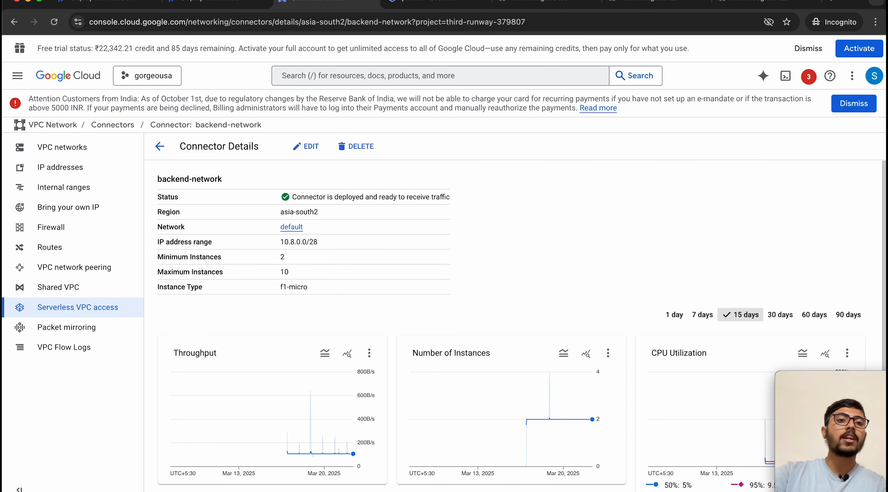
left_click(159, 150)
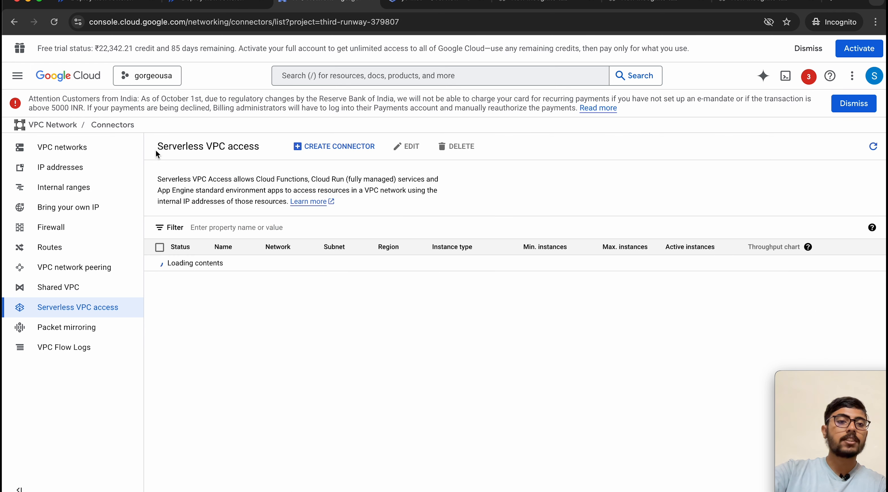
left_click(31, 153)
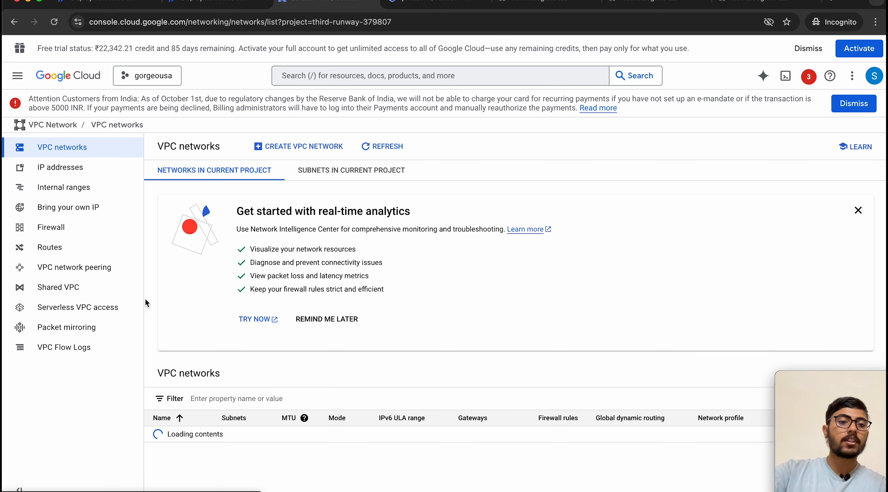
left_click(164, 472)
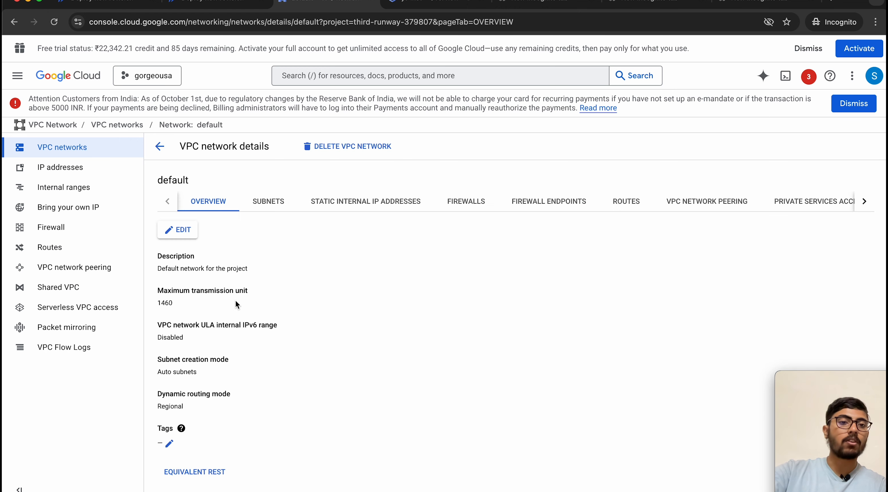
left_click(264, 204)
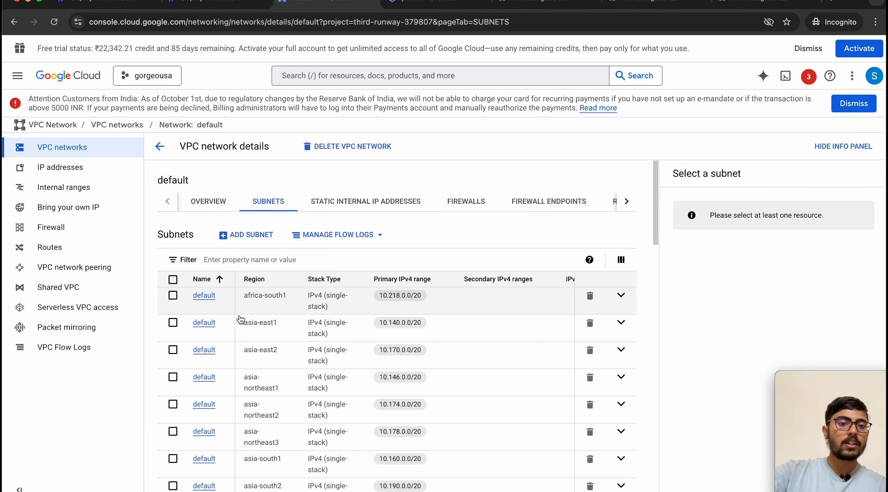
scroll(241, 414, "down", 3)
scroll(223, 480, "down", 10)
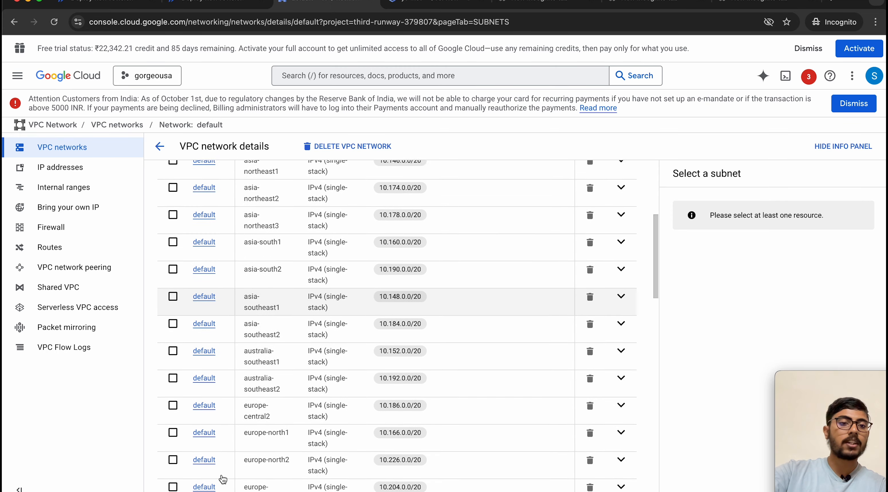
scroll(207, 458, "up", 15)
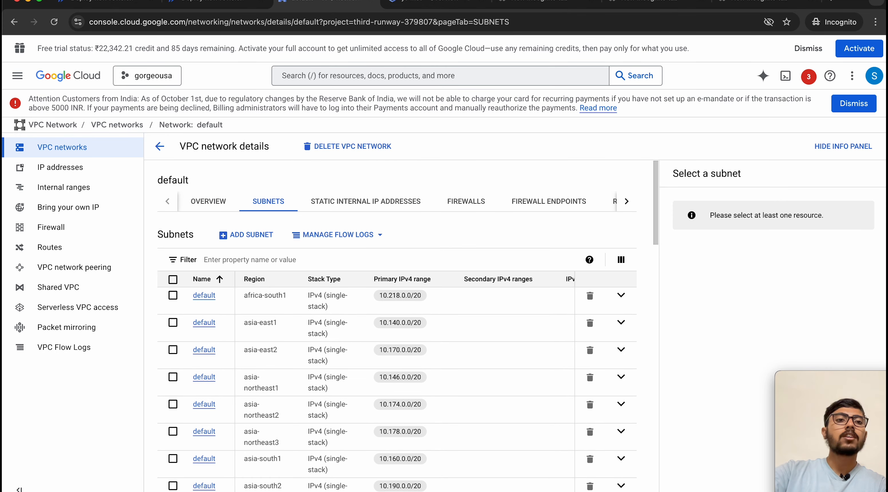
Step: Return to the deploy-revision form, now using the default network and subnet
left_click(69, 7)
scroll(78, 404, "down", 4)
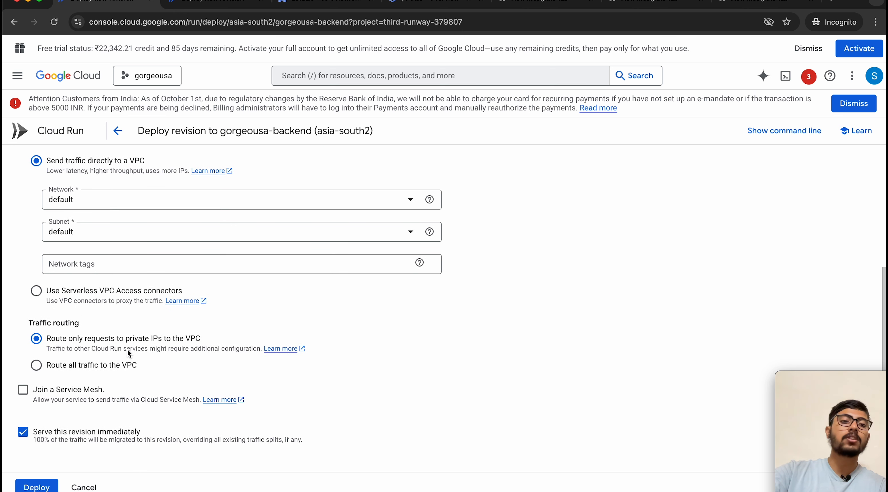
scroll(109, 350, "down", 1)
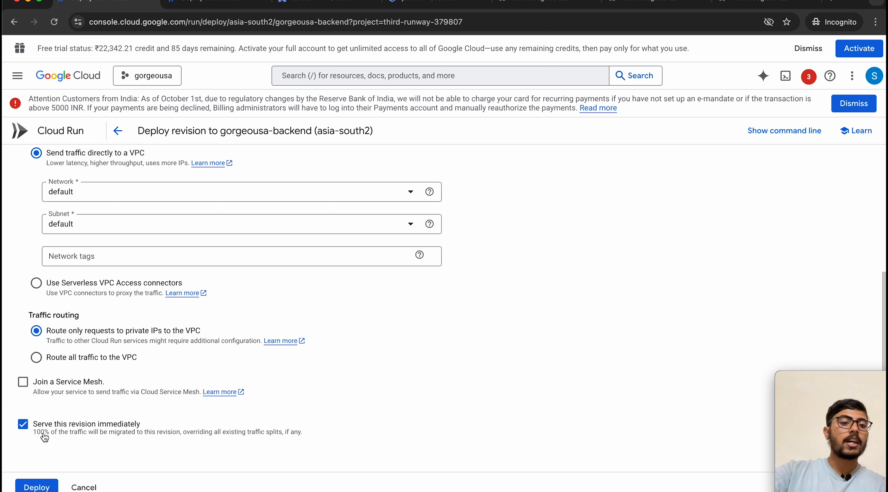
Step: Deploy the new gorgeousa-backend revision and scroll its logs to the 'Database connection successful' entries
left_click(29, 488)
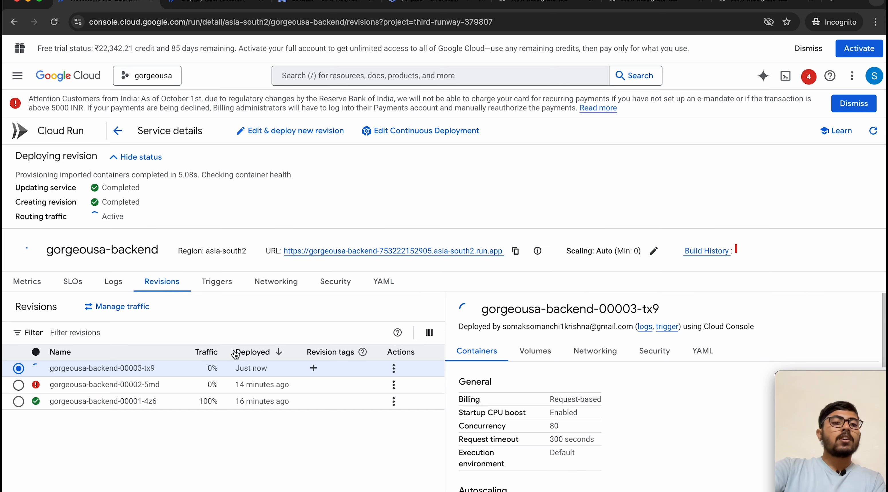
left_click(113, 282)
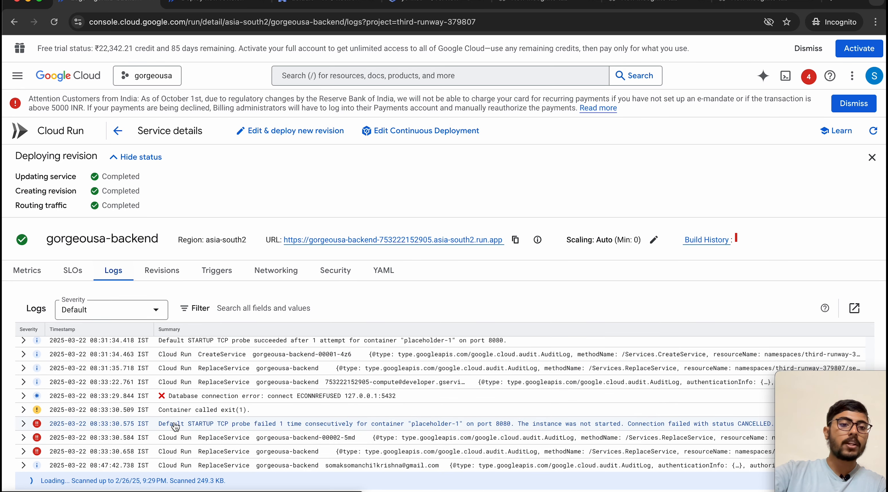
scroll(172, 425, "down", 4)
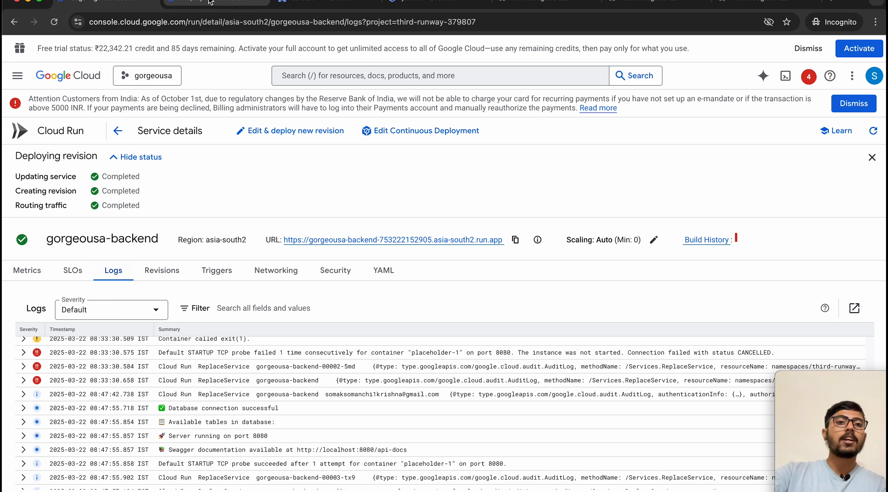
Step: Glance at the yt-inst SQL instance overview, then return to the gorgeousa-backend logs
left_click(386, 2)
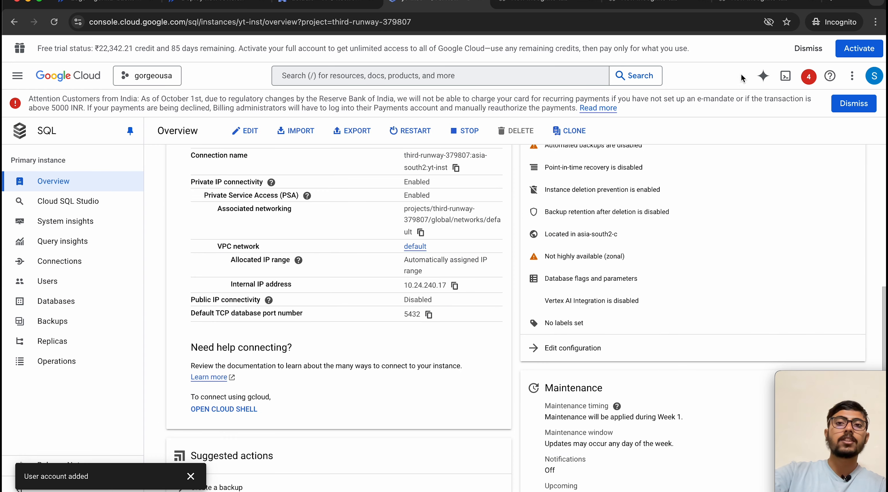
left_click(790, 74)
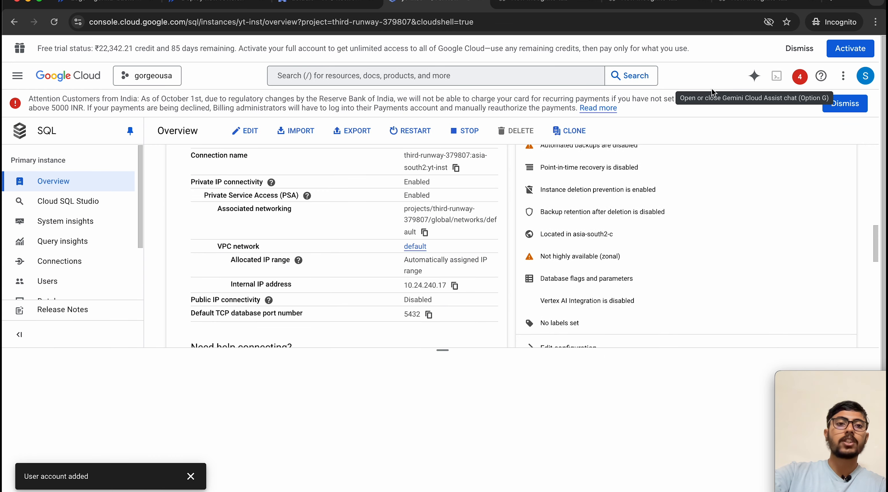
key("super+1")
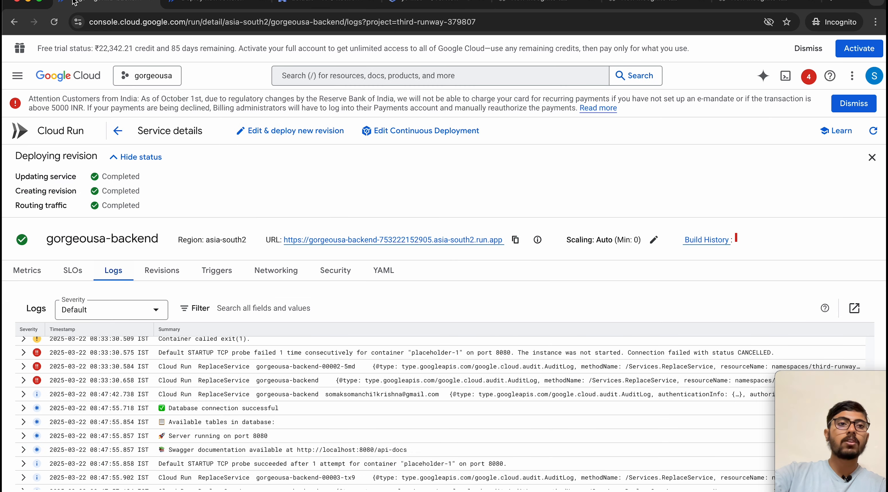
Step: Open and authorize Cloud Shell, then type 'gcloud sql connect' and fix the 'swl' typo
left_click(786, 76)
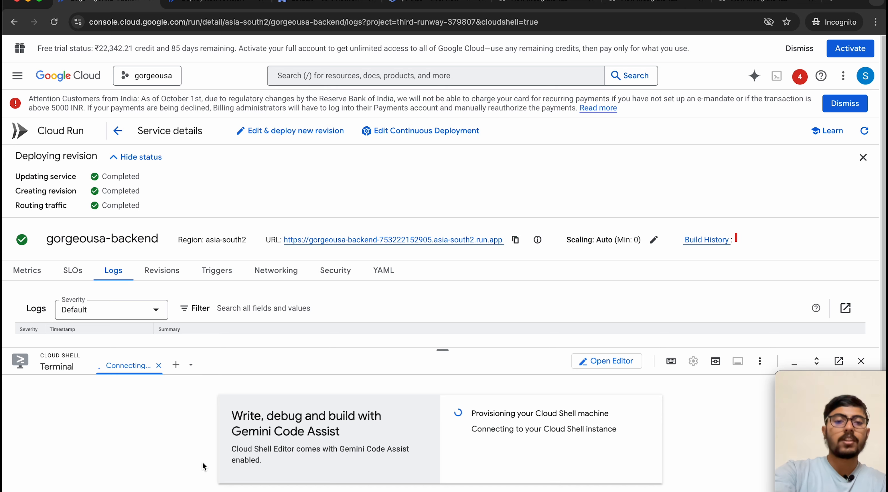
left_click(550, 465)
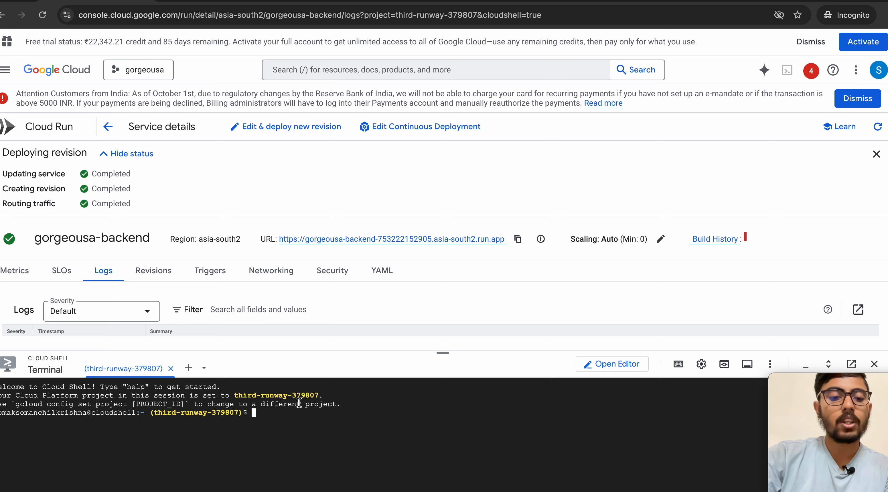
type("g")
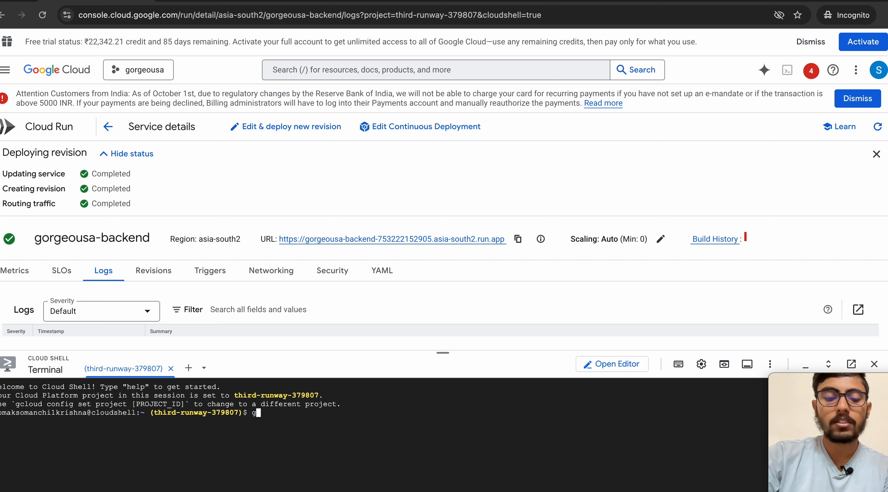
type("clou")
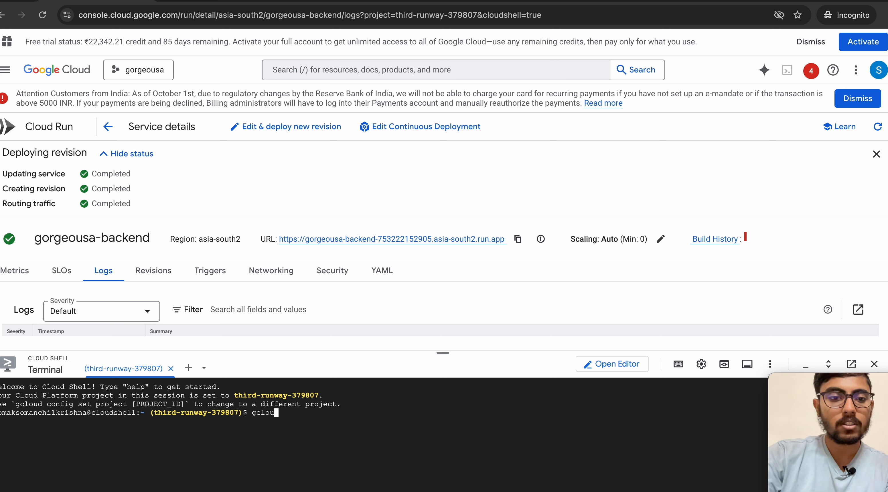
type("d sw")
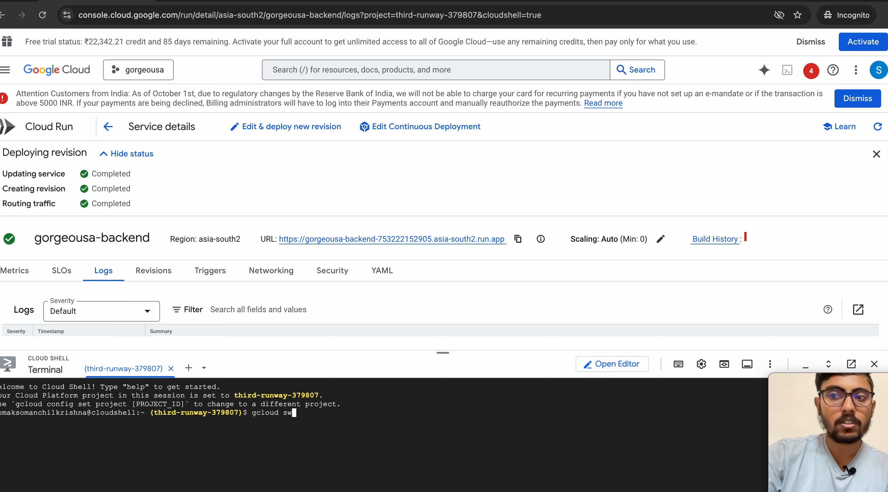
type("l c")
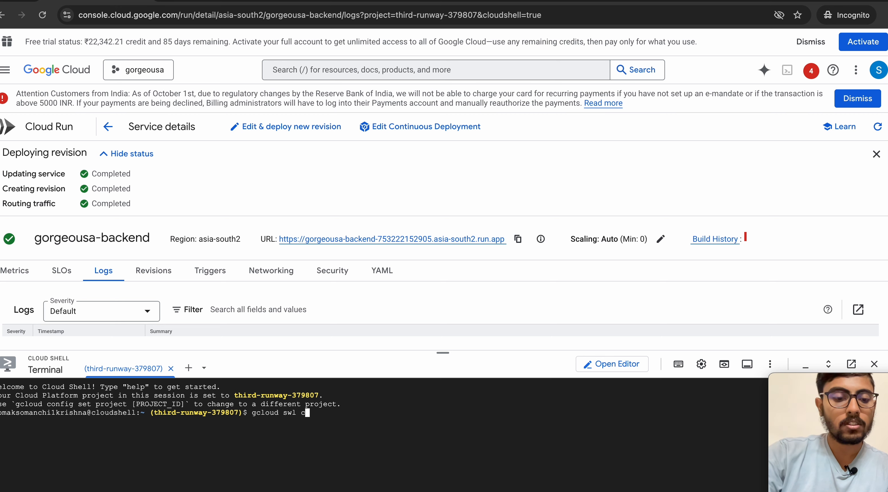
type("onnect")
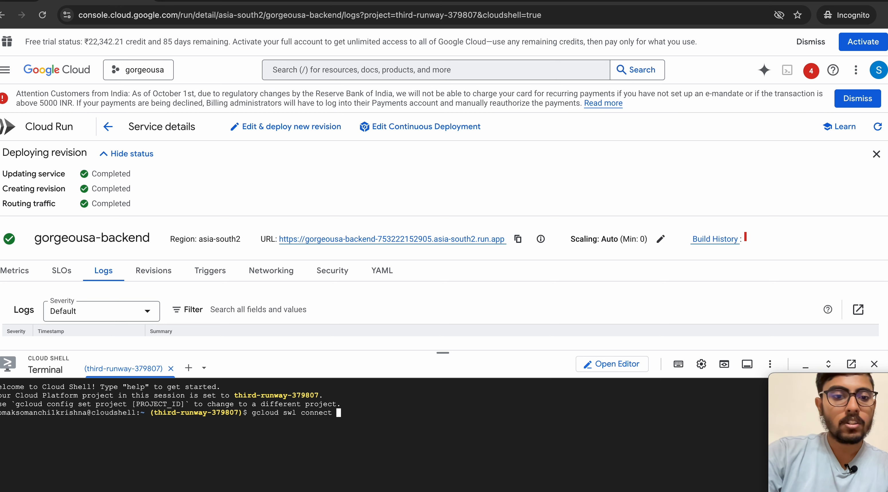
key("Left")
key("Left")
key("Left")
key("Left")
key("Left")
key("Left")
key("Left")
key("Left")
key("Left")
key("Left")
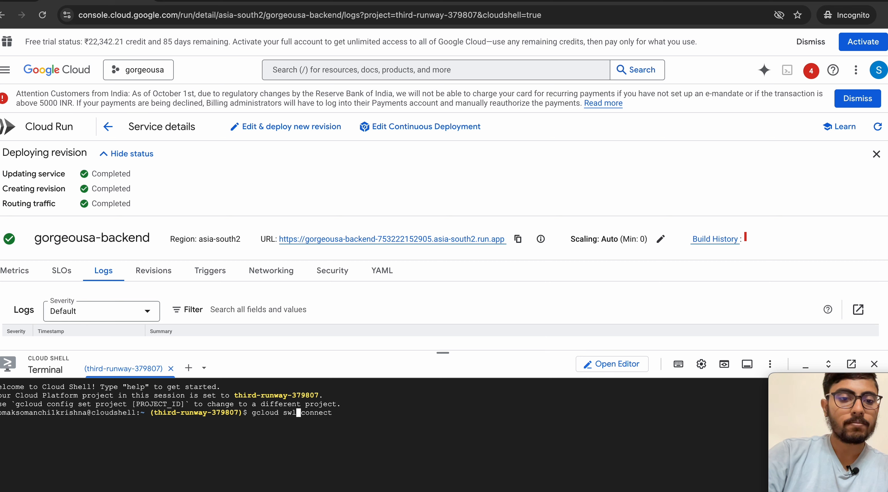
key("BackSpace")
type("q")
Step: Extend the command to 'gcloud sql connect yt-inst --user=yt'
key("Right")
key("Right")
key("Right")
key("Right")
key("Right")
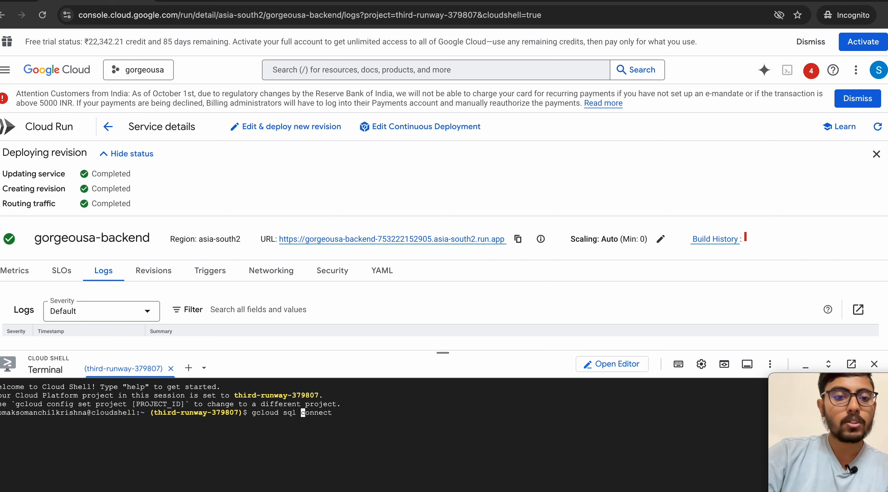
key("Right")
key("Right")
key("Right")
key("Right")
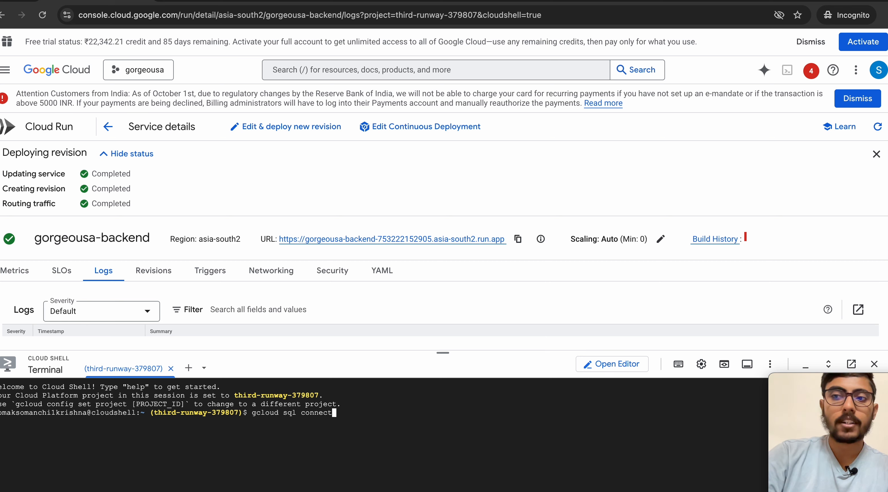
key("Right")
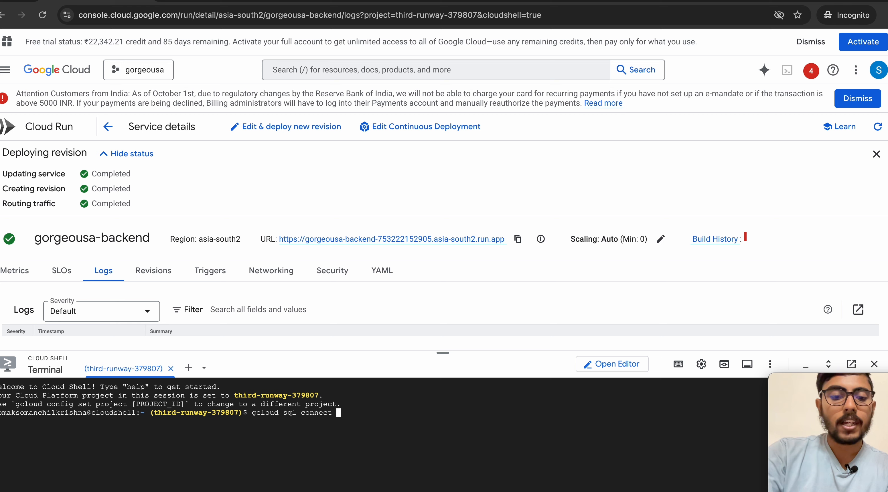
type("yt-i")
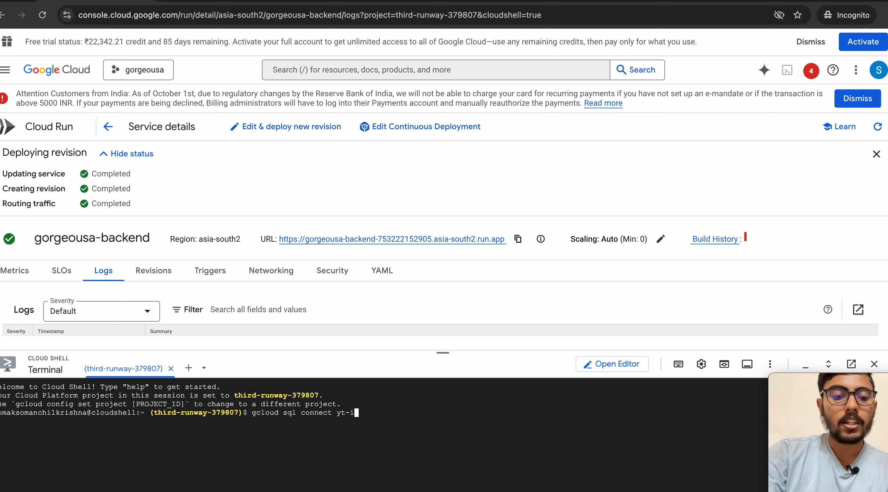
type("nst")
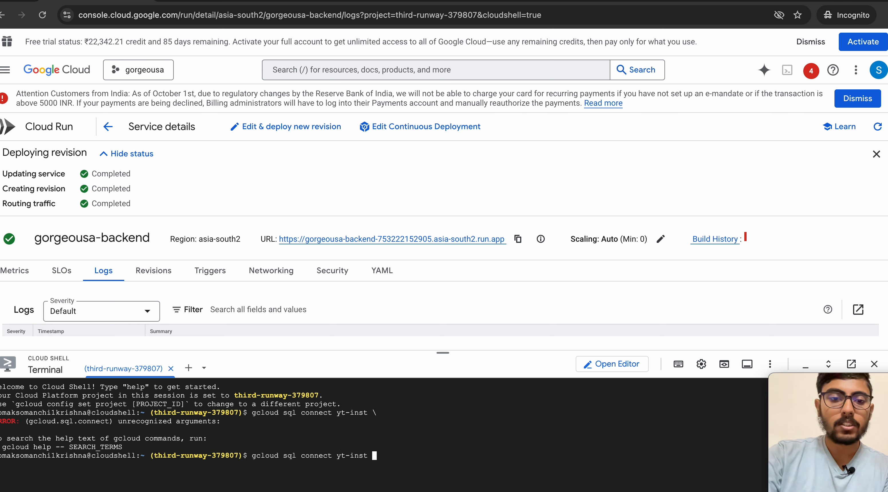
type("--")
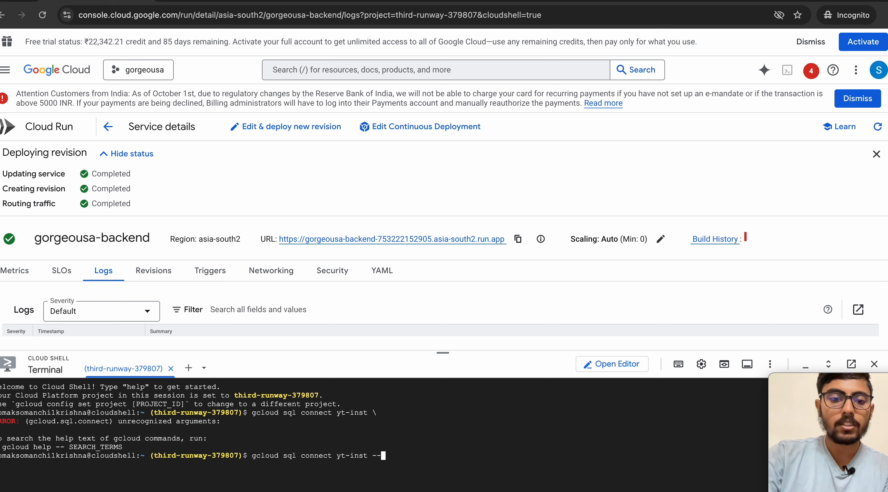
type("user")
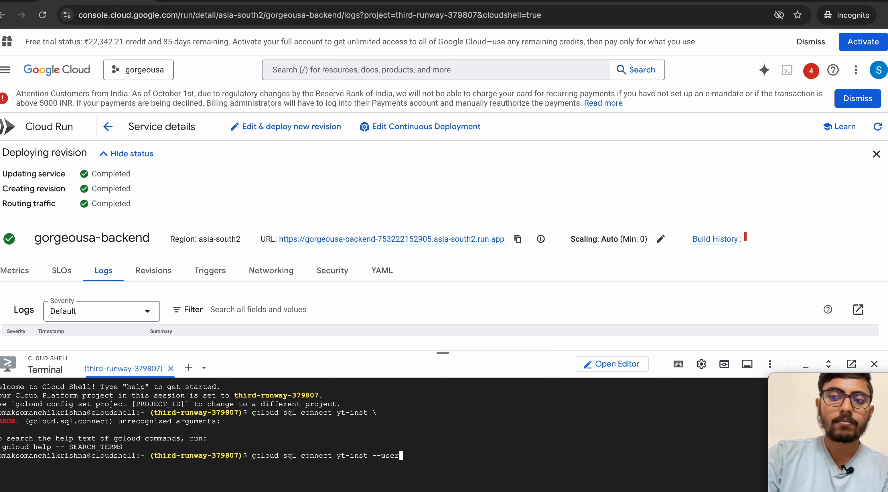
type("=")
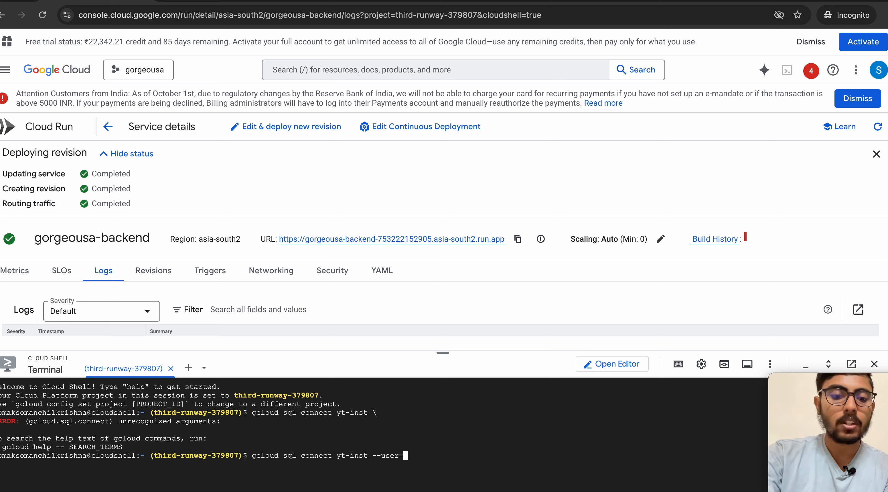
type("yt")
Step: Run 'gcloud sql connect yt-inst --user=yt-inst --database=postgres', then recall the command
left_click(513, 1)
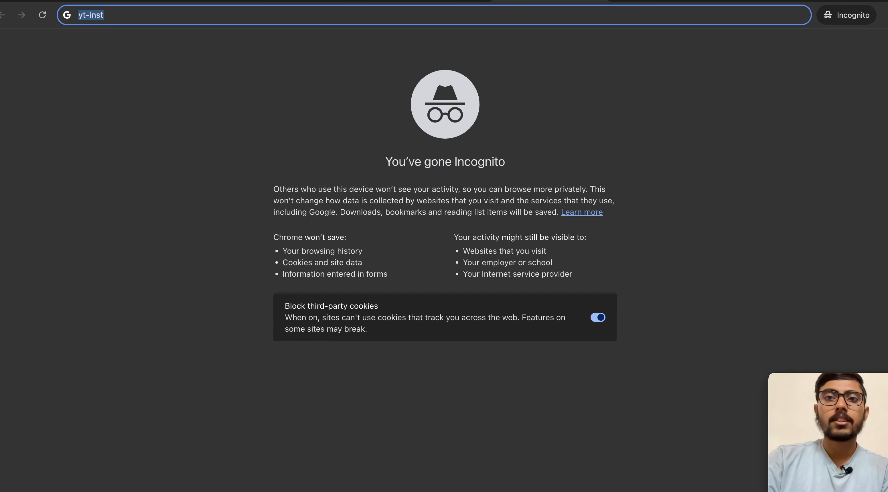
left_click(68, 1)
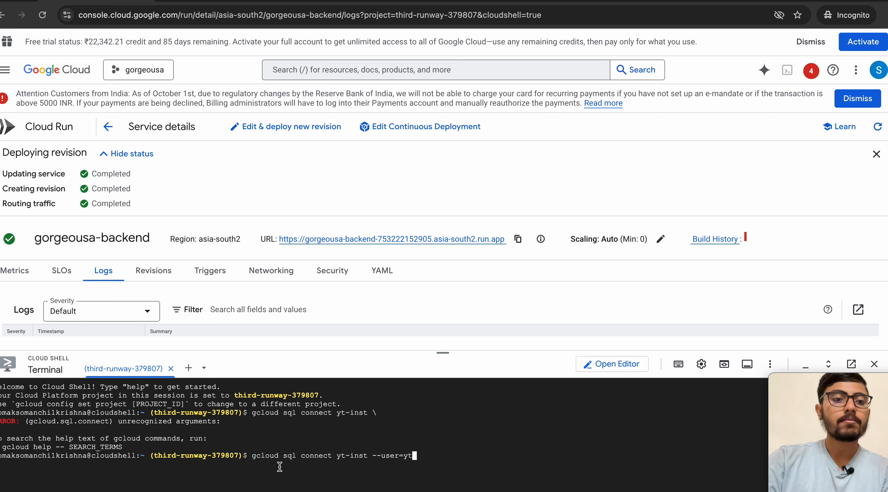
type("yt-inst")
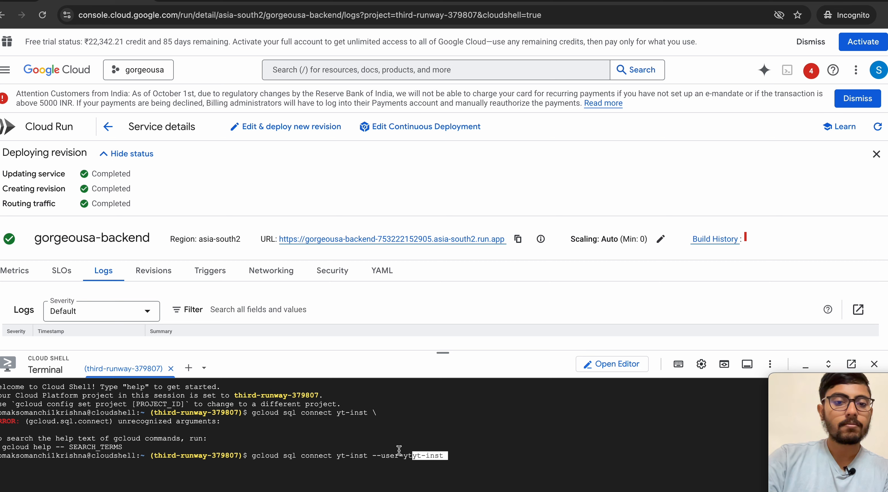
key("Left")
key("Left")
key("Left")
key("Left")
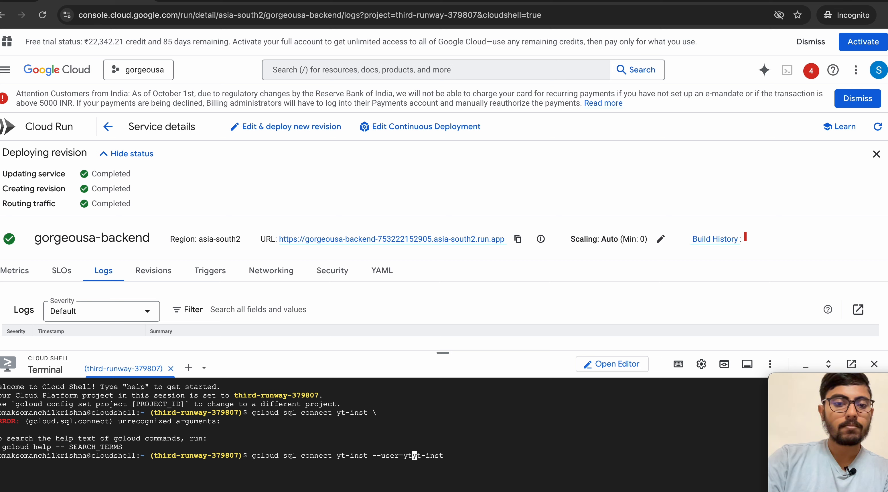
key("BackSpace")
key("BackSpace")
key("Right")
key("Right")
key("Right")
key("Right")
key("Right")
key("Right")
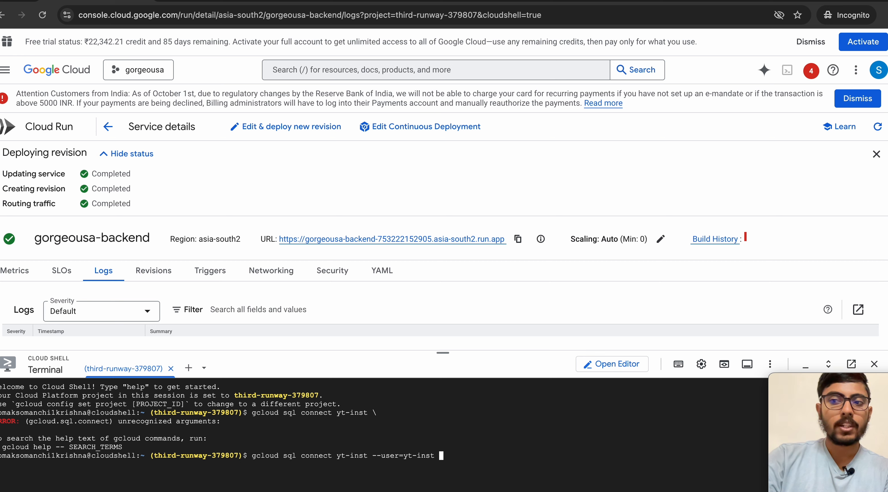
type("--d")
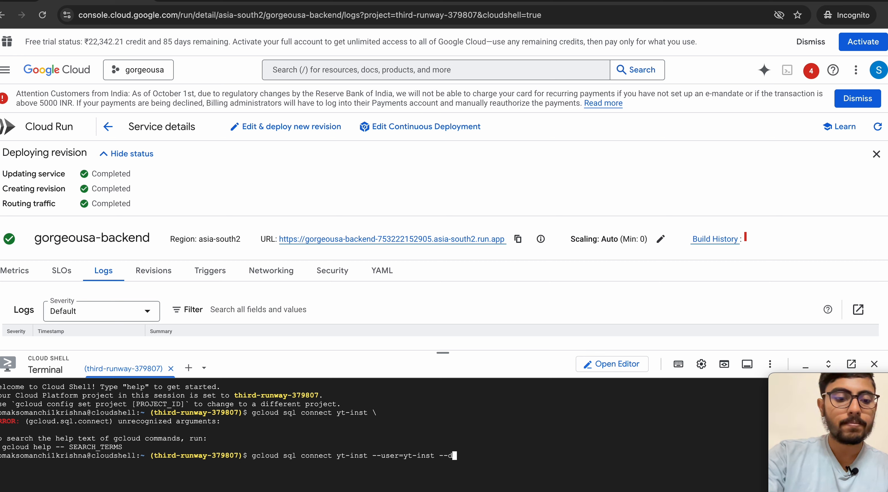
type("atabase=postgres")
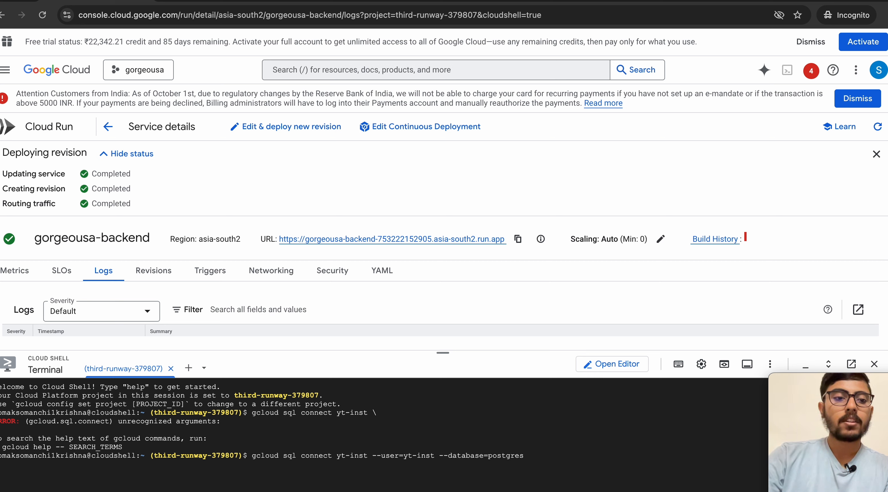
key("Return")
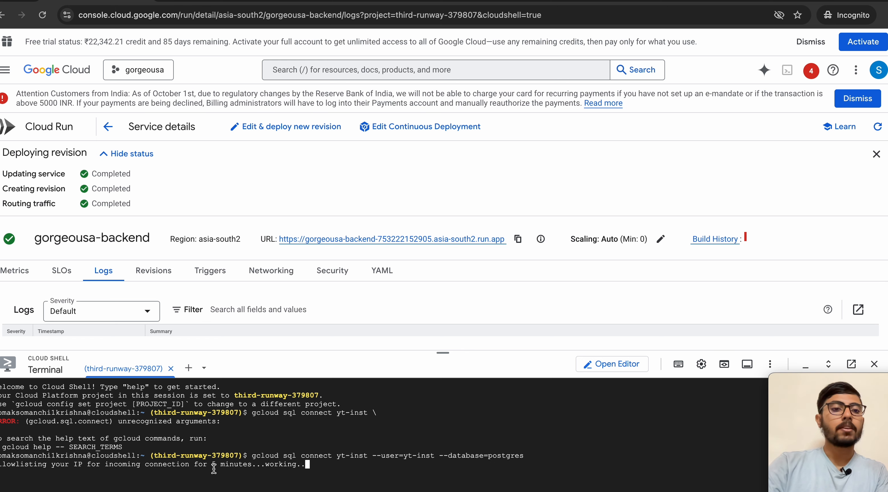
key("Up")
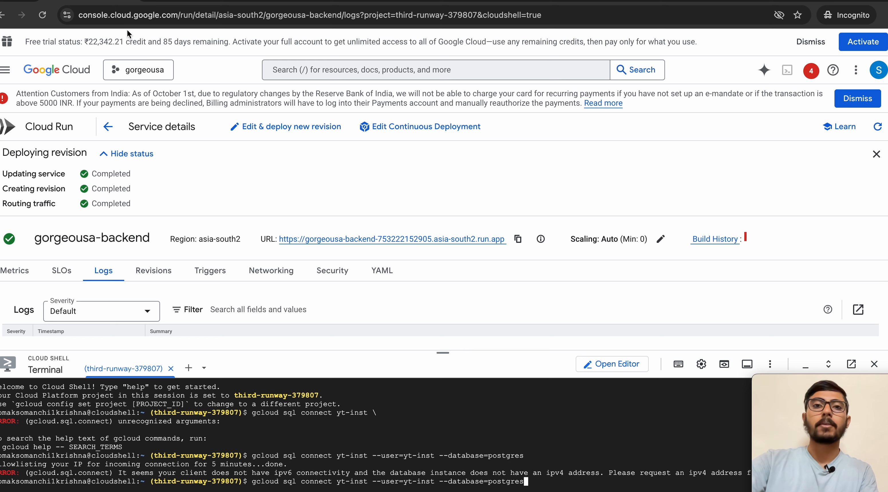
Step: On the yt-inst import page, select gs://gorgeousa/dummy_data.csv as the source file
left_click(388, 1)
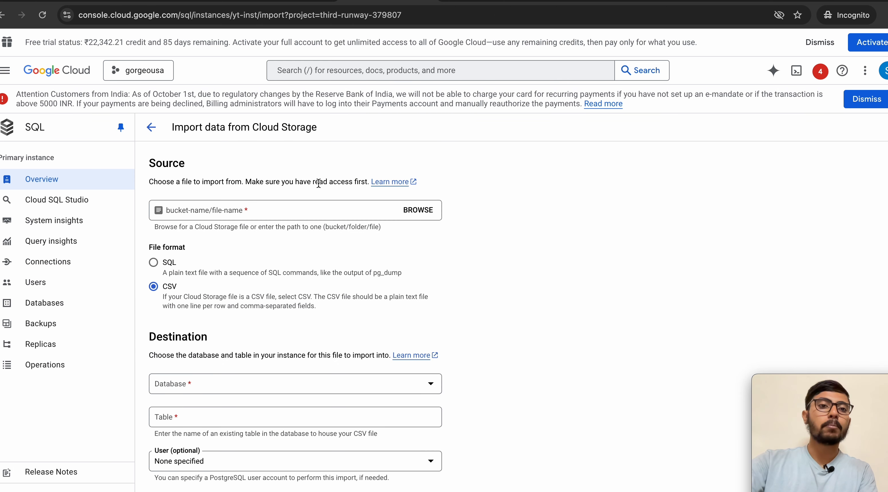
left_click(417, 211)
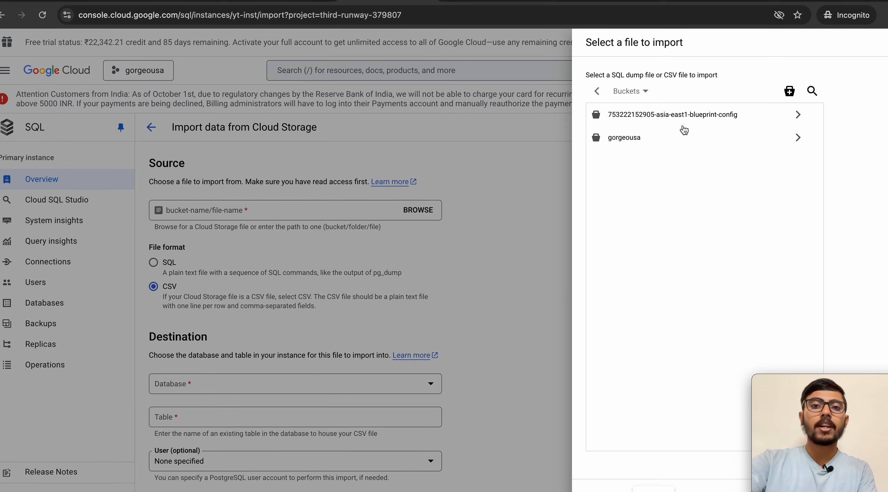
left_click(682, 139)
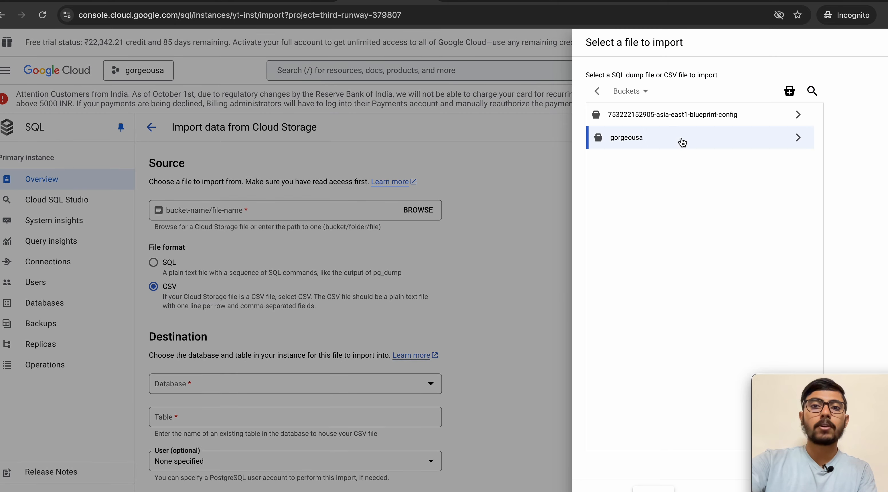
left_click(799, 138)
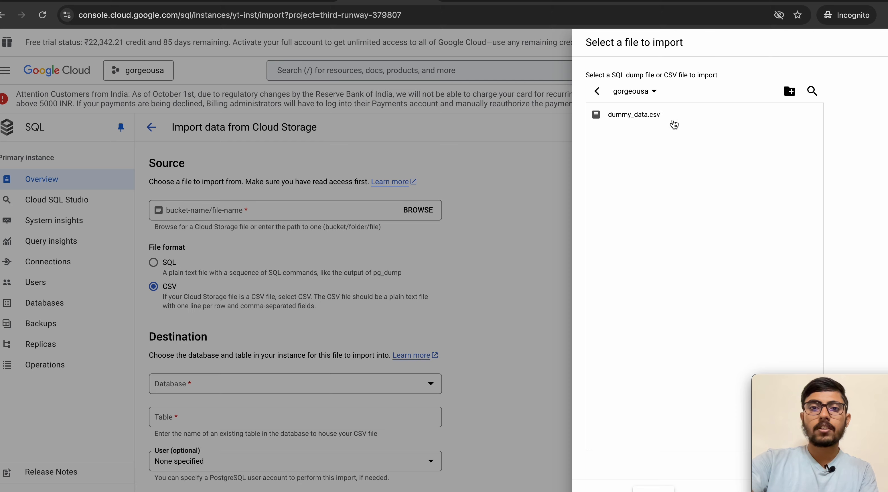
left_click(637, 117)
left_click(606, 489)
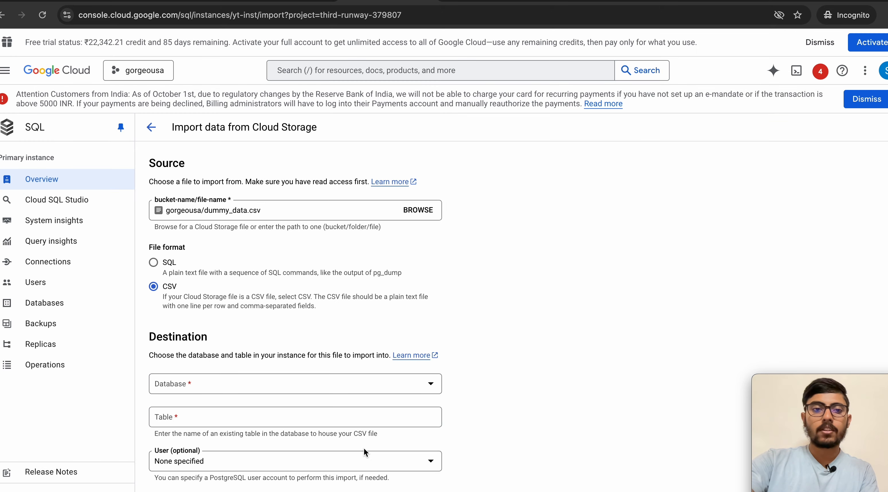
Step: Target database postgres and table new-table, then start the CSV import
scroll(222, 435, "down", 3)
left_click(203, 299)
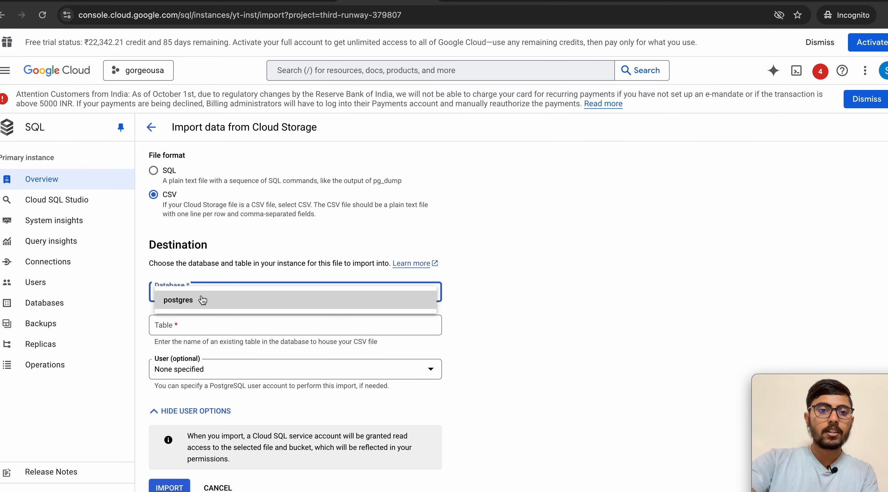
left_click(202, 300)
left_click(190, 320)
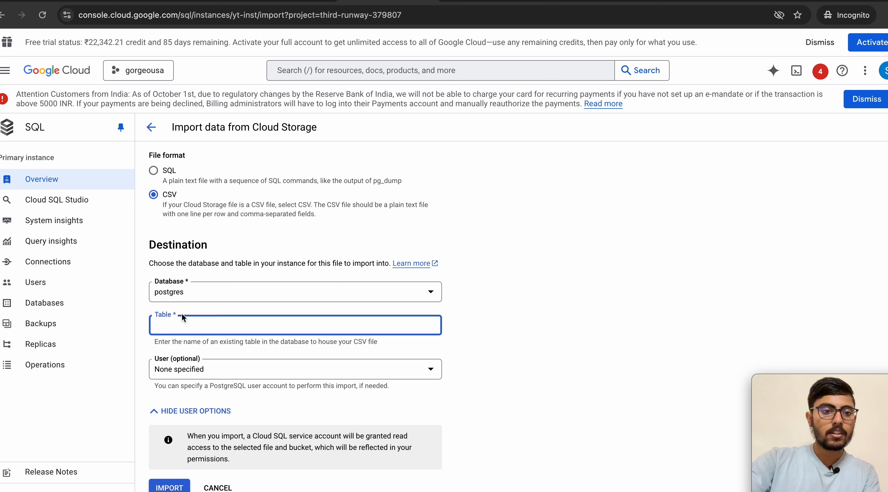
type("new")
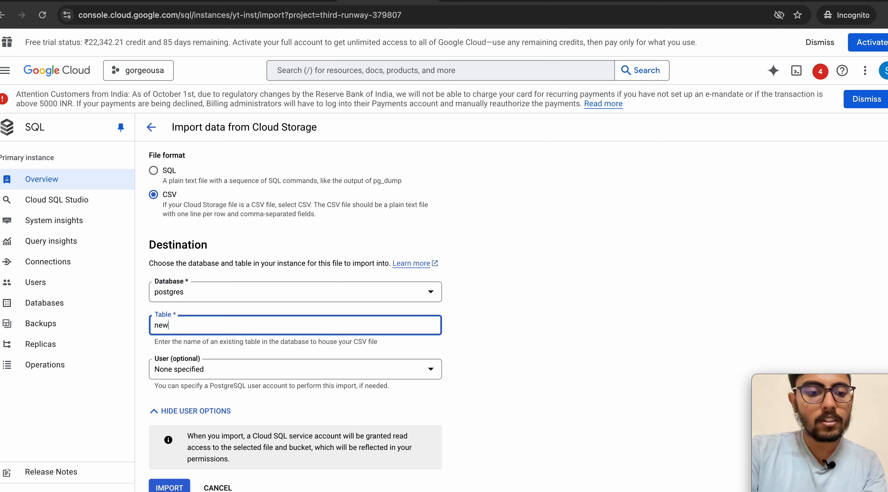
type("-table")
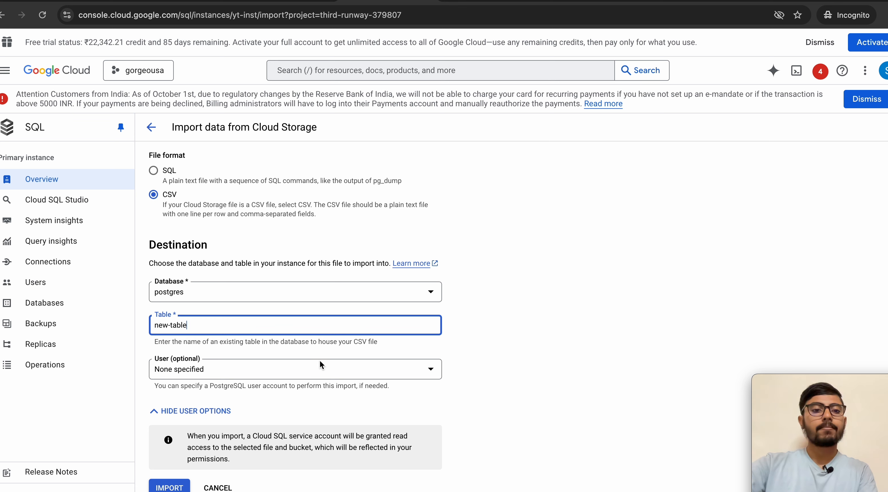
left_click(169, 485)
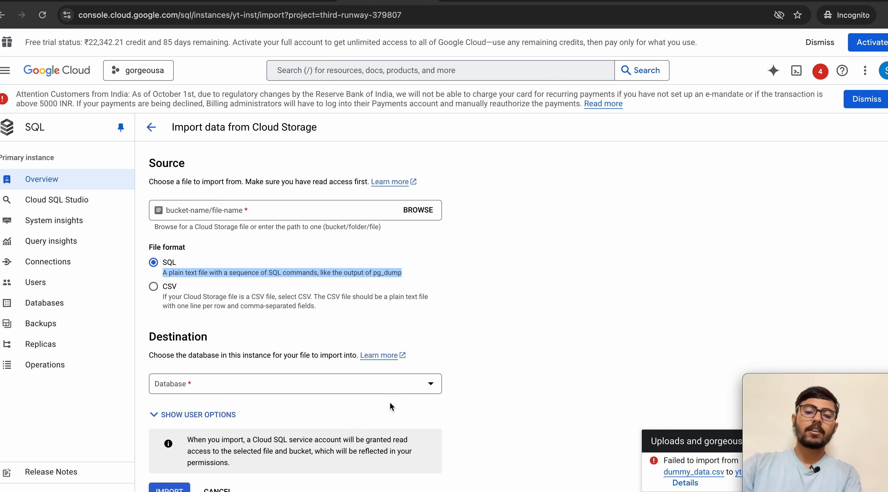
Step: Import gorgeousa/dummy_data.sql into yt-inst's postgres database
left_click(307, 320)
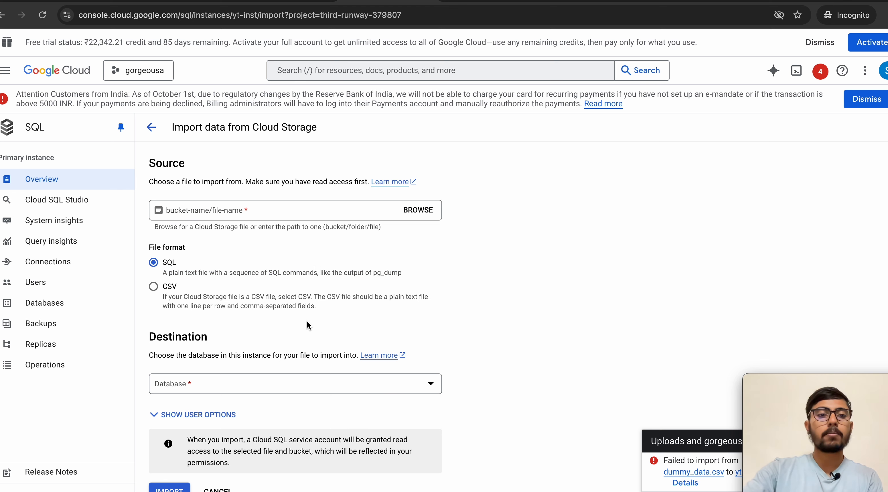
scroll(307, 320, "down", 1)
left_click(418, 206)
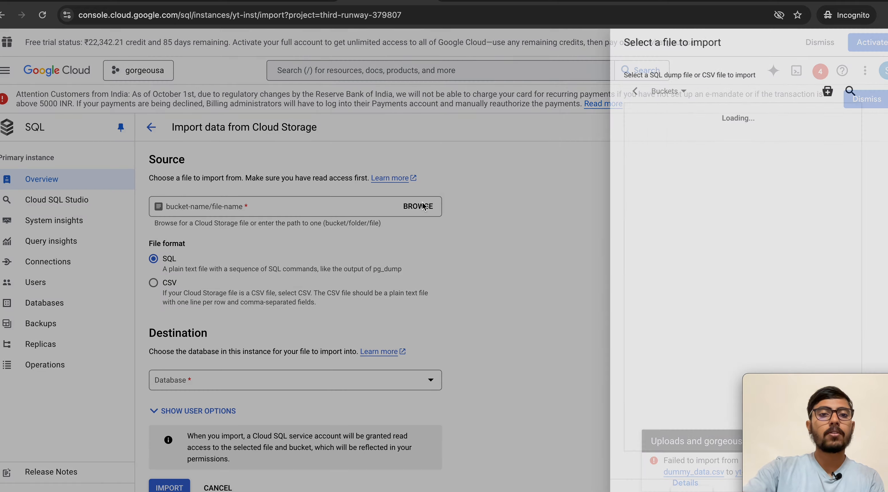
left_click(684, 137)
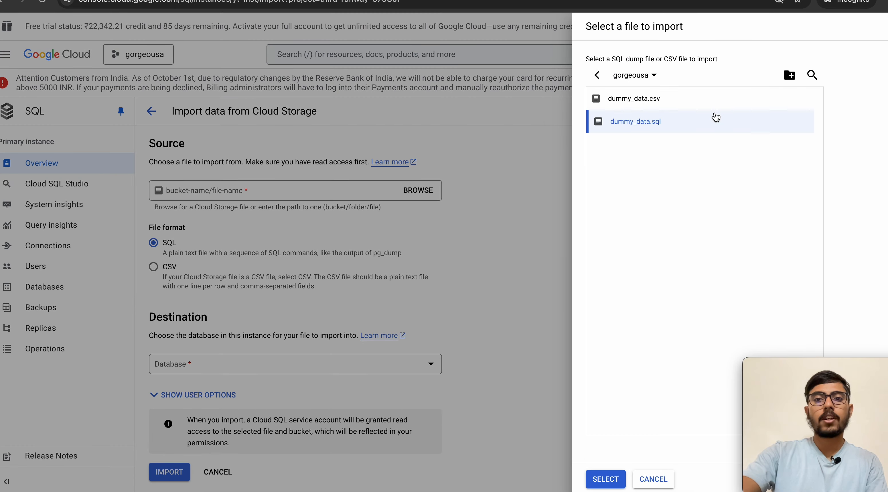
left_click(606, 480)
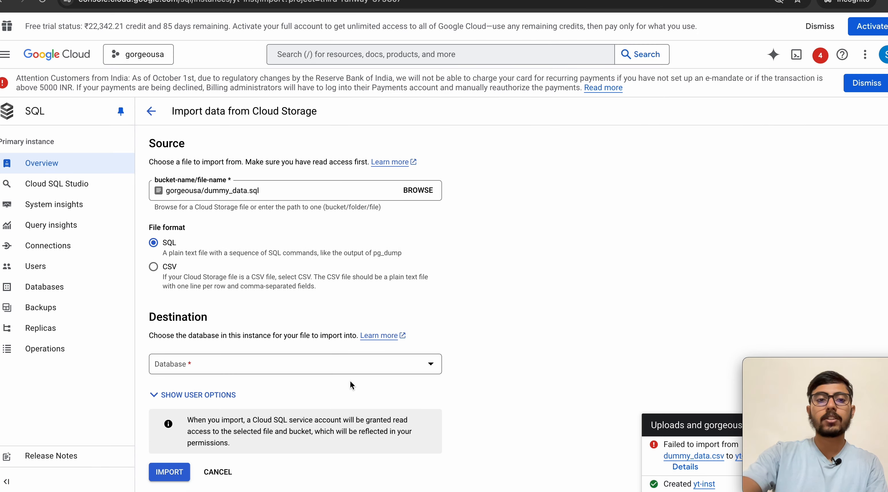
left_click(215, 371)
left_click(213, 373)
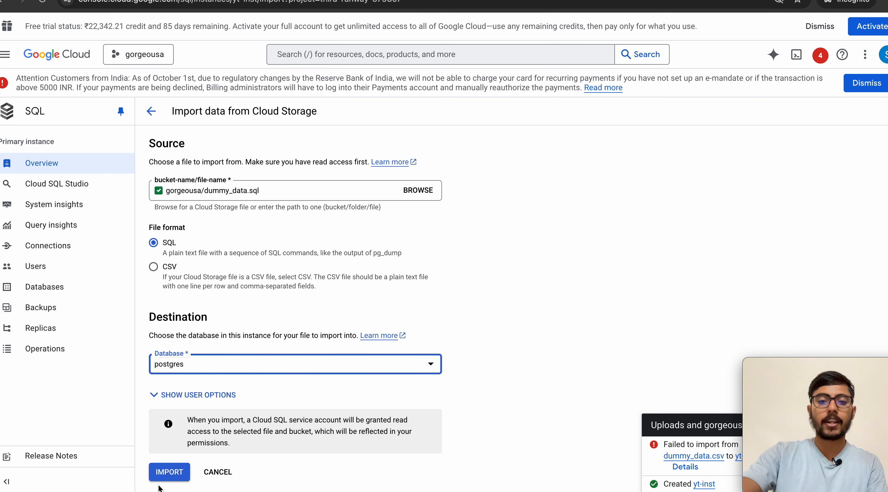
left_click(169, 472)
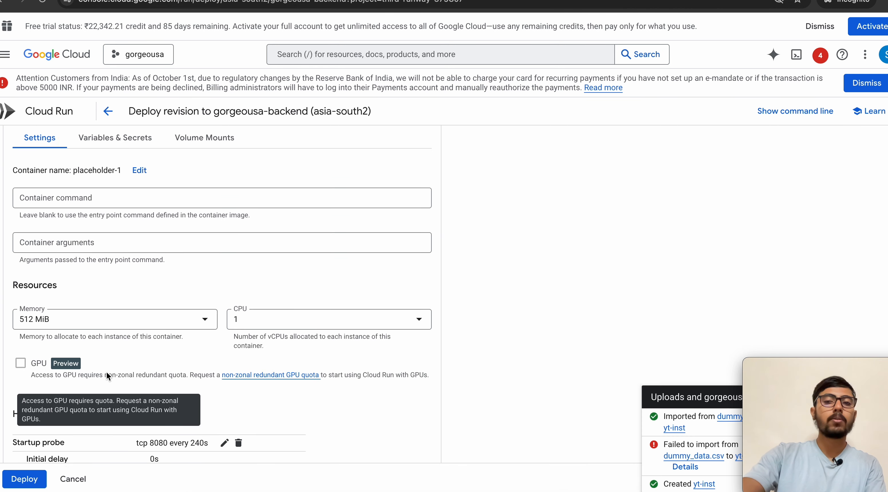
Step: Redeploy gorgeousa-backend, read the startup logs showing the database and dummy_data table connected, then open the GitHub repo
scroll(106, 372, "up", 8)
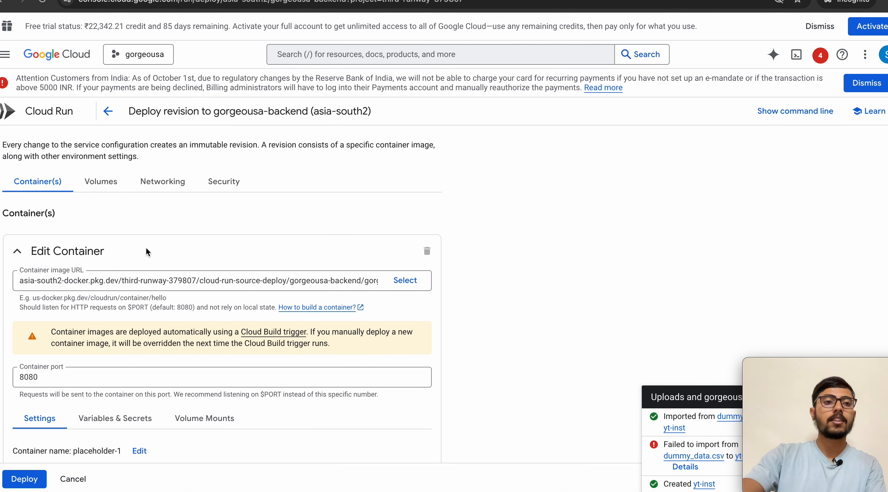
left_click(23, 479)
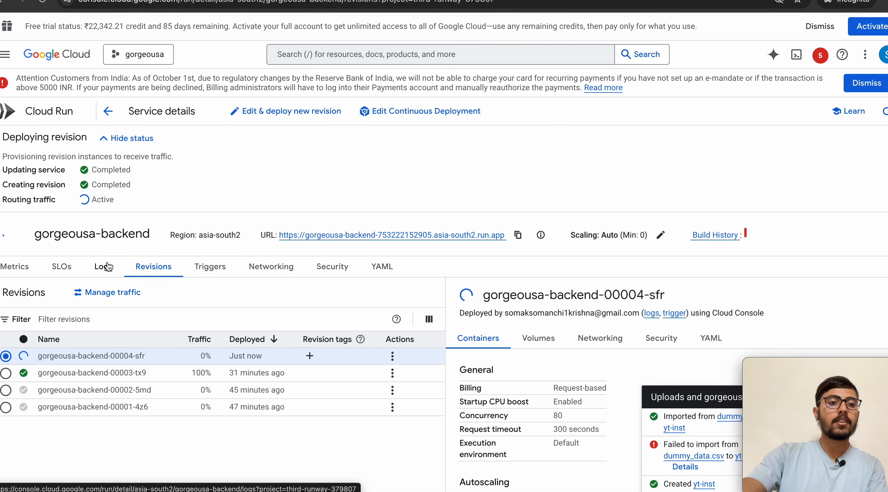
left_click(108, 266)
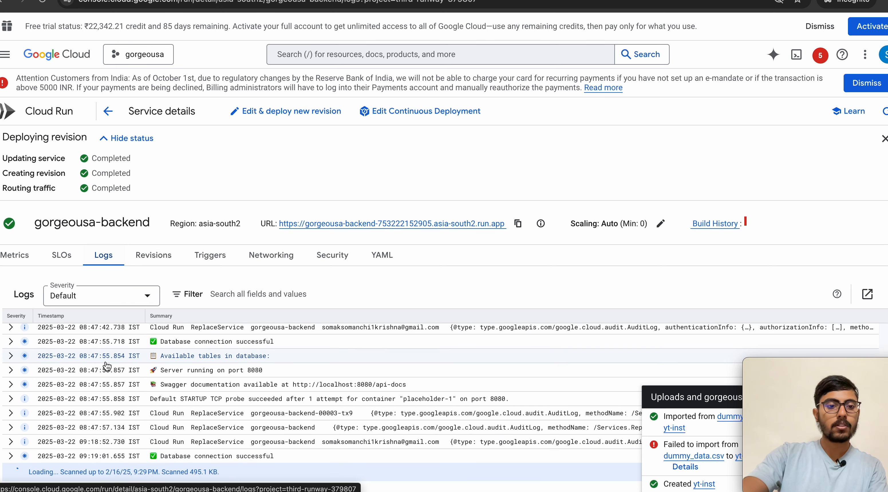
scroll(173, 411, "up", 1)
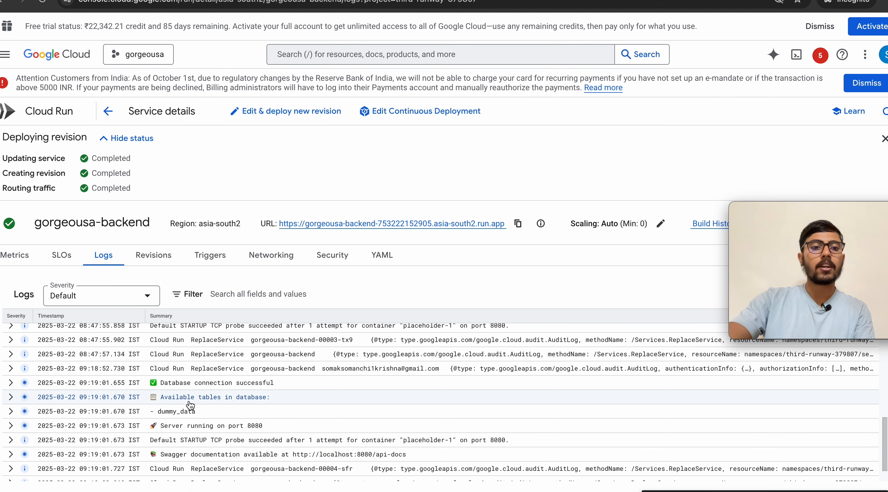
scroll(238, 409, "up", 1)
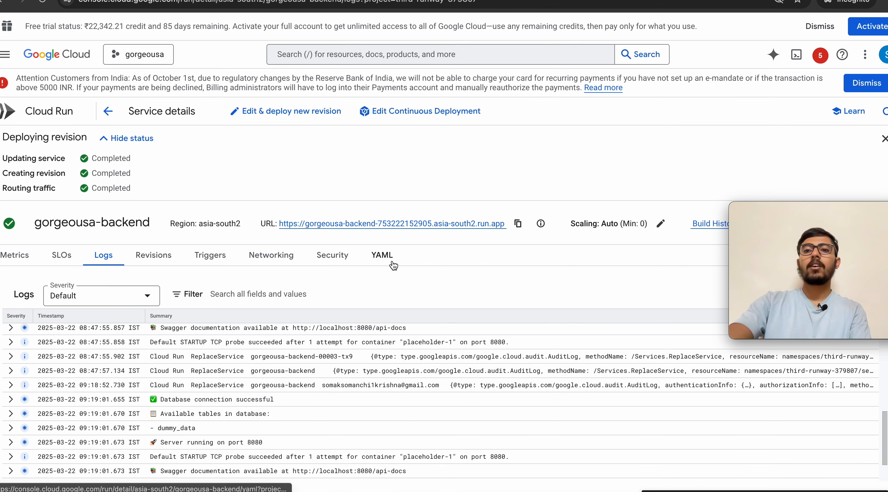
mouse_move(790, 270)
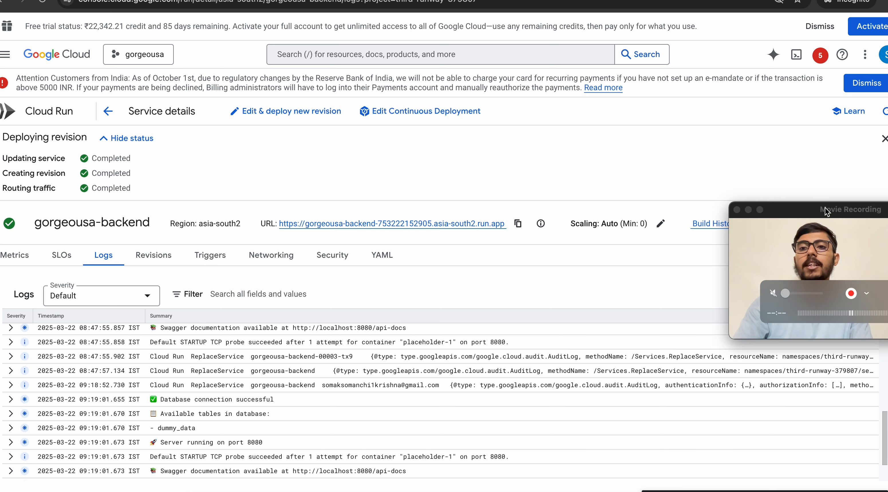
left_click_drag(826, 209, 815, 363)
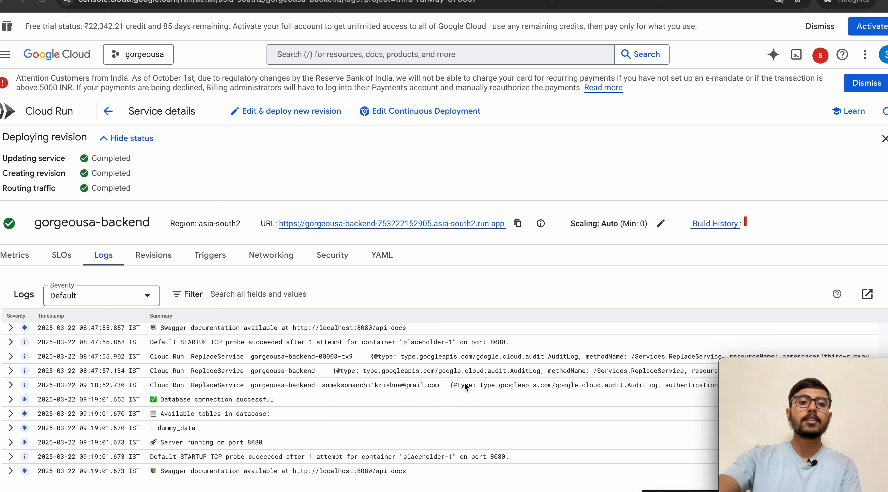
left_click(456, 0)
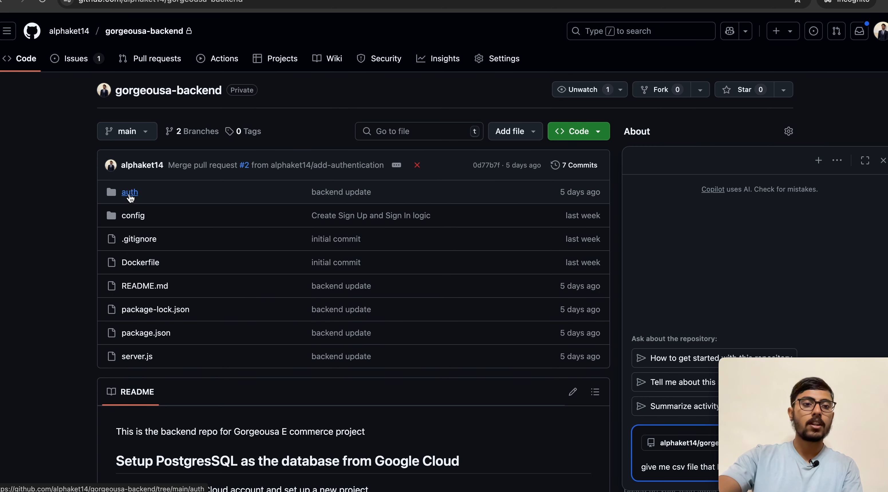
left_click(138, 357)
scroll(483, 336, "down", 5)
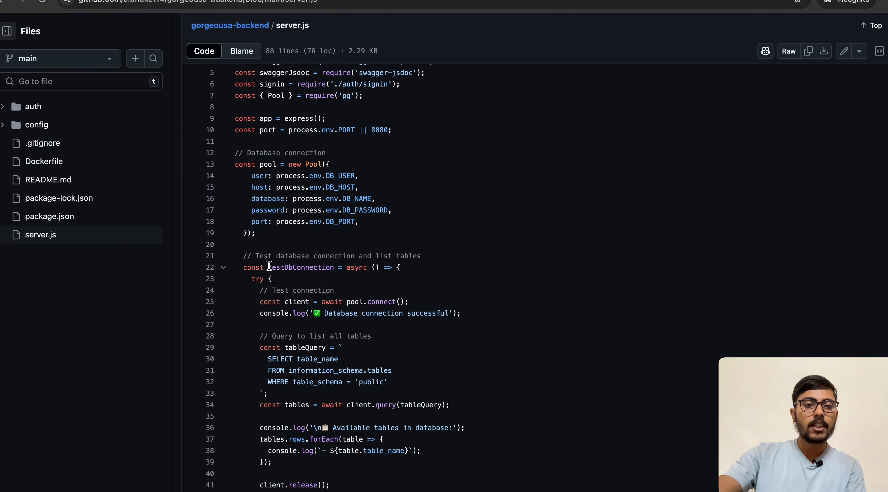
scroll(272, 262, "up", 3)
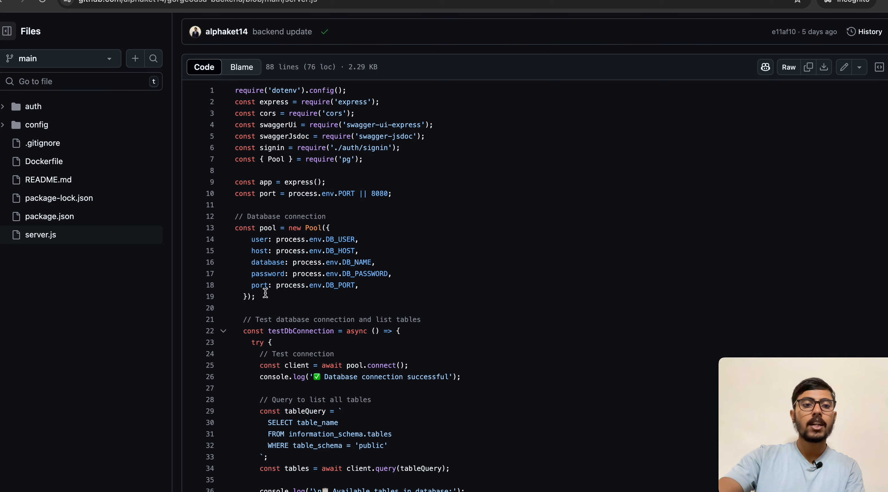
scroll(279, 293, "down", 1)
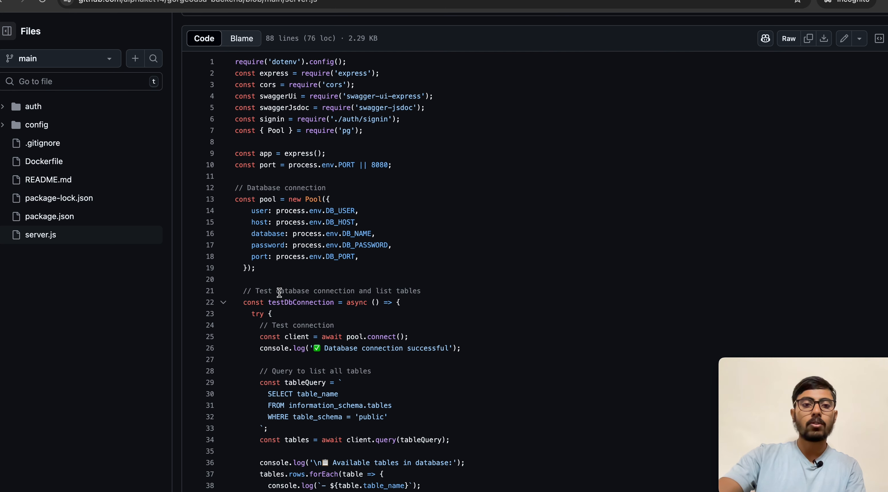
scroll(333, 325, "down", 3)
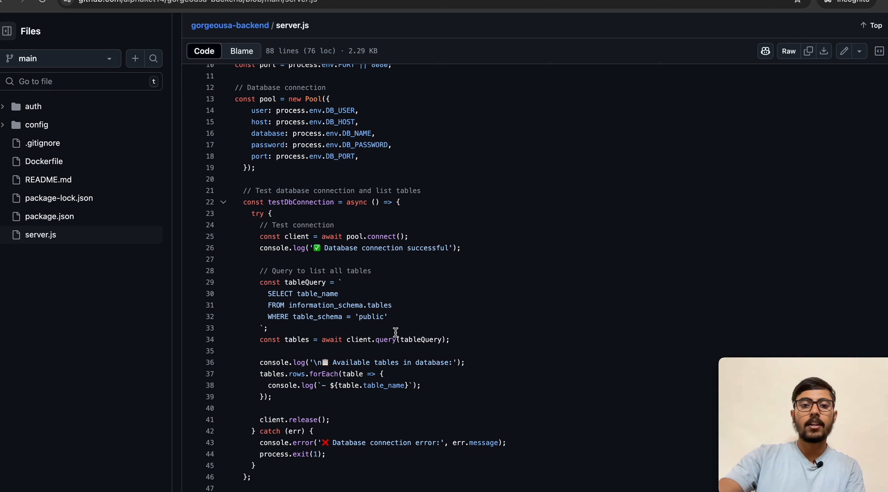
scroll(375, 387, "down", 1)
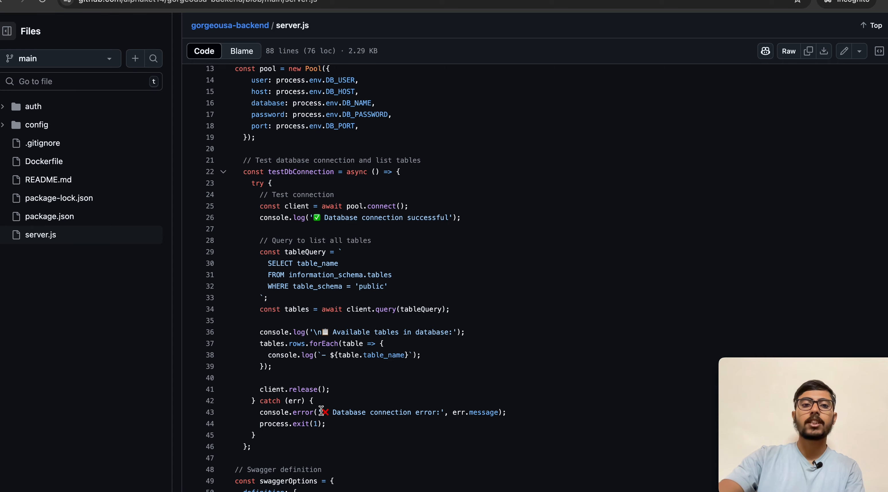
scroll(319, 416, "up", 1)
scroll(321, 411, "down", 10)
scroll(321, 410, "up", 15)
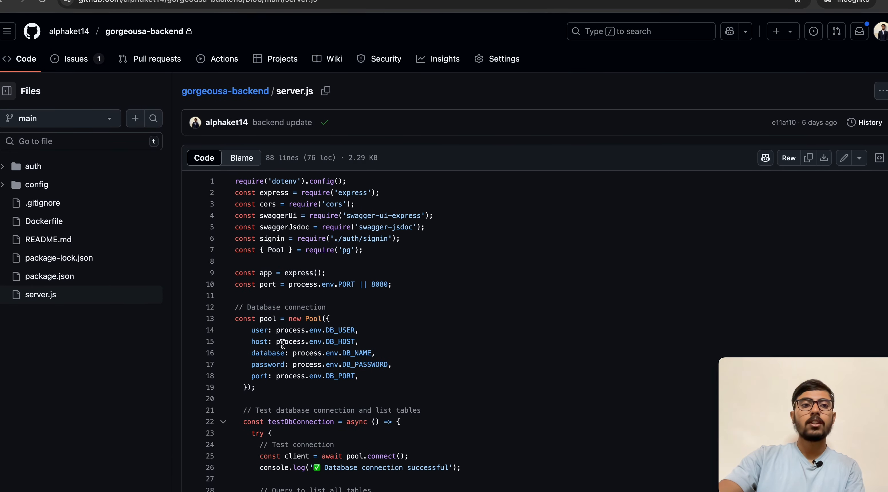
left_click(33, 62)
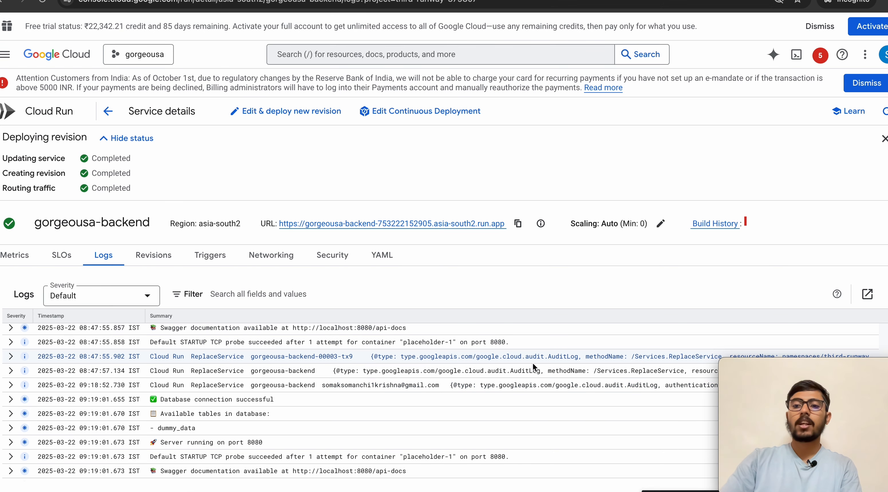
Step: Open the detailed billing charges report from the Cloud overview dashboard
mouse_move(788, 359)
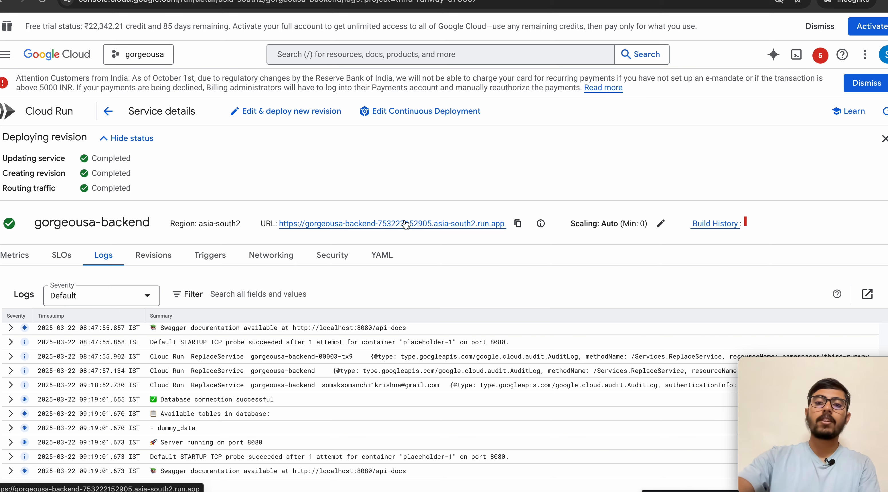
left_click(5, 54)
mouse_move(76, 104)
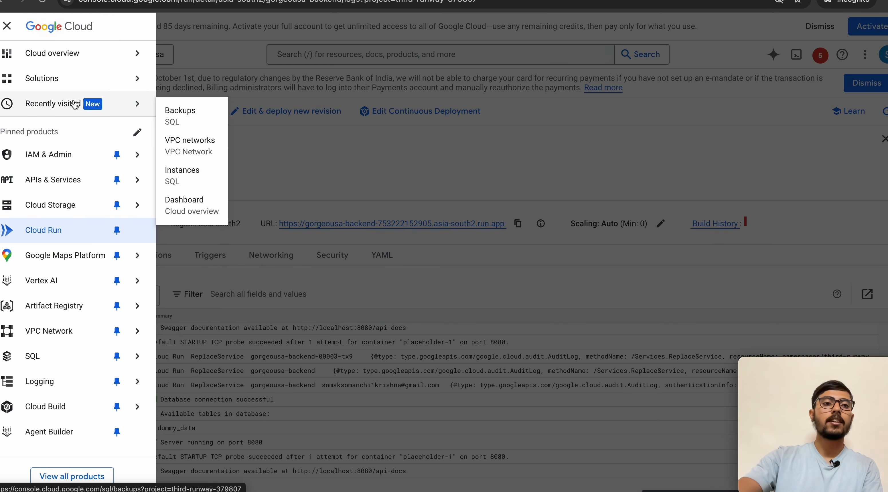
left_click(61, 54)
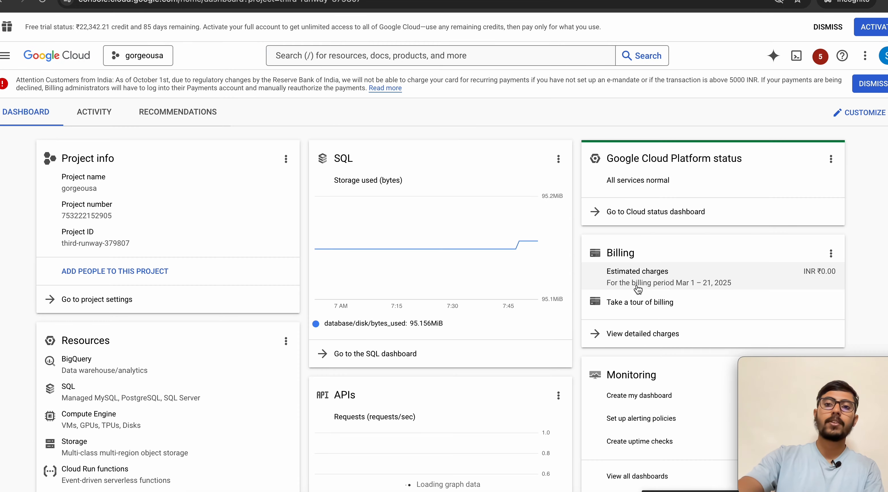
left_click(648, 327)
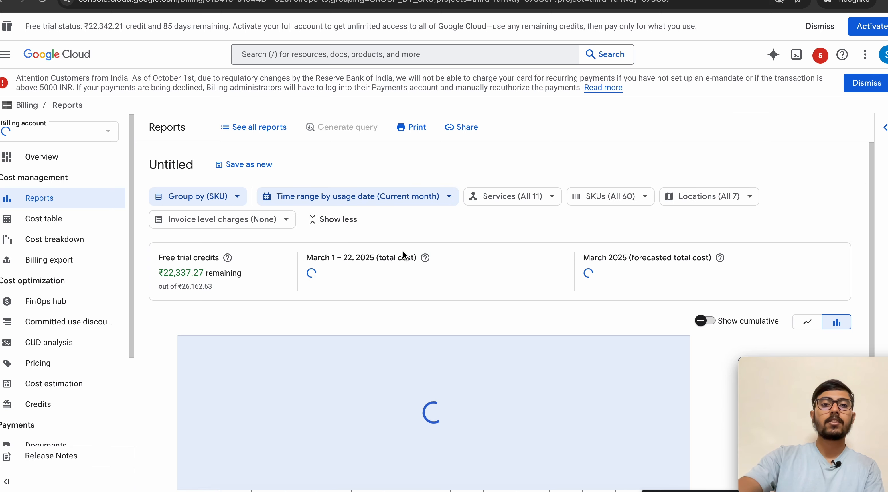
Step: Group the billing report by Date › Service and review daily costs
scroll(302, 357, "down", 1)
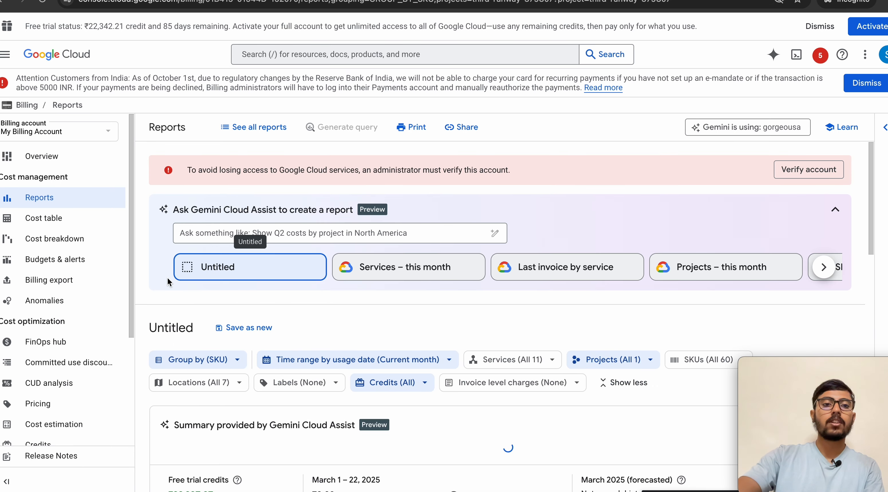
scroll(207, 294, "down", 2)
left_click(205, 307)
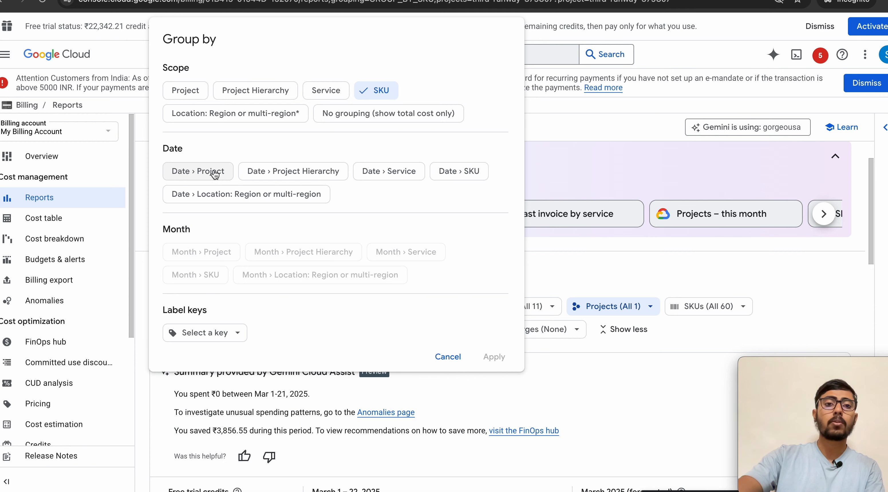
left_click(373, 178)
left_click(494, 357)
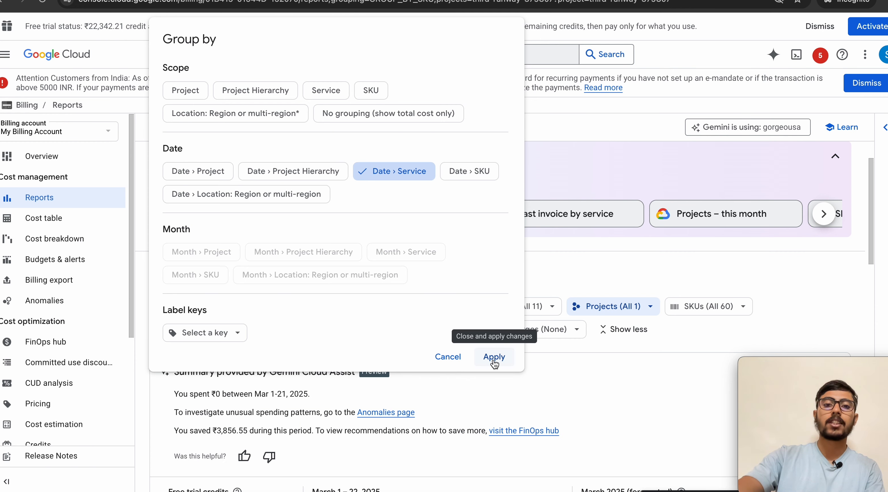
scroll(473, 425, "down", 5)
scroll(473, 430, "down", 6)
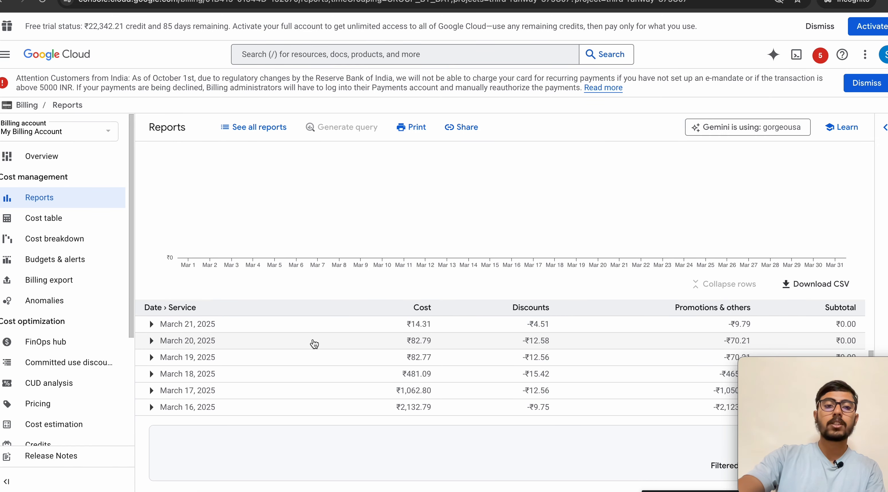
left_click(150, 409)
scroll(252, 379, "down", 3)
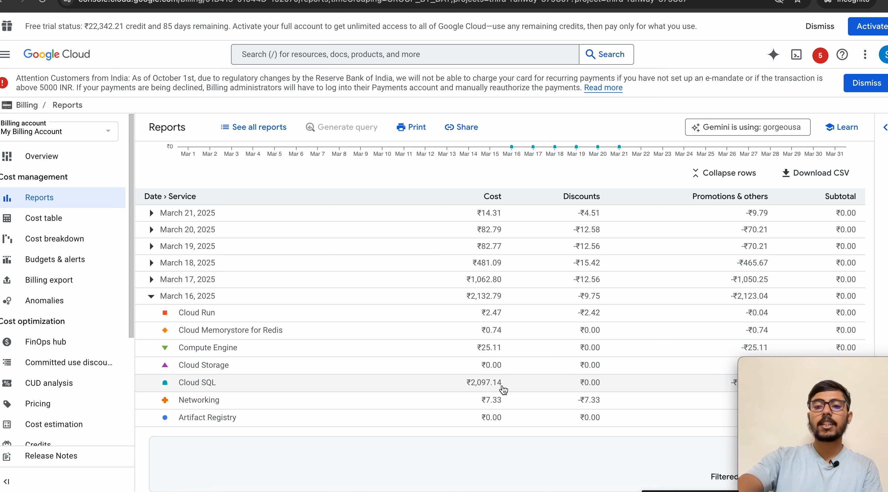
left_click(151, 296)
left_click(152, 379)
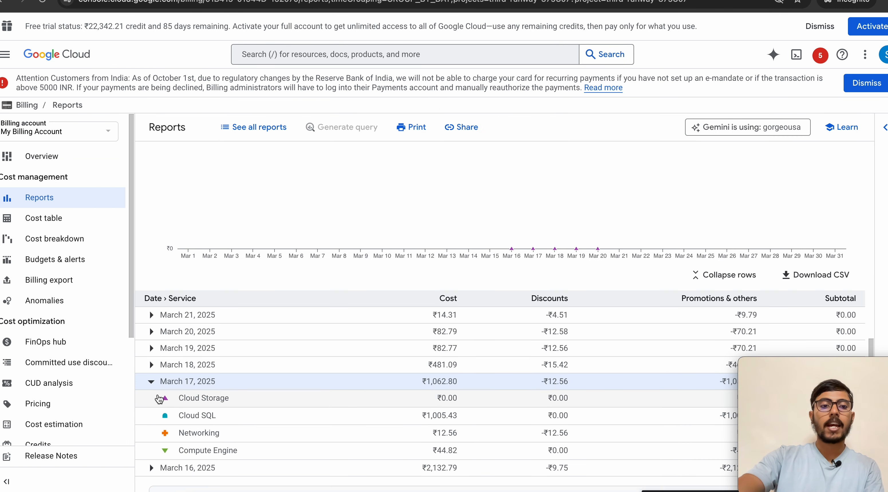
left_click(151, 381)
left_click(151, 364)
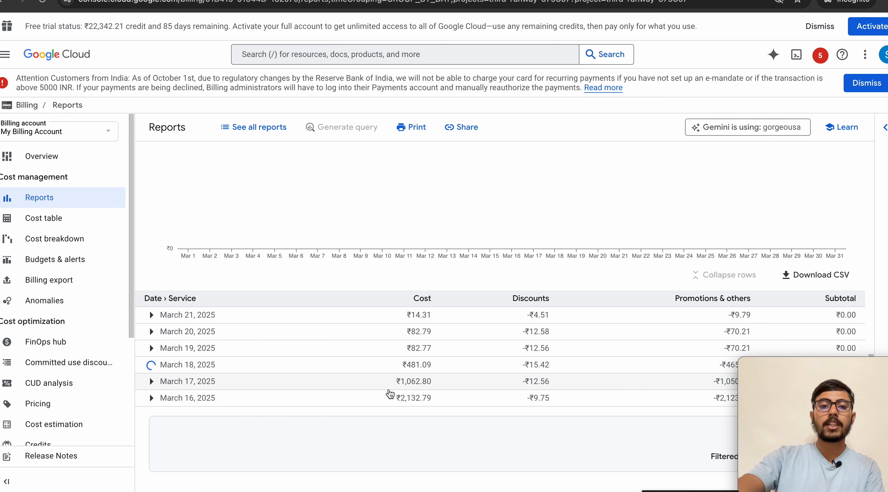
scroll(416, 443, "down", 2)
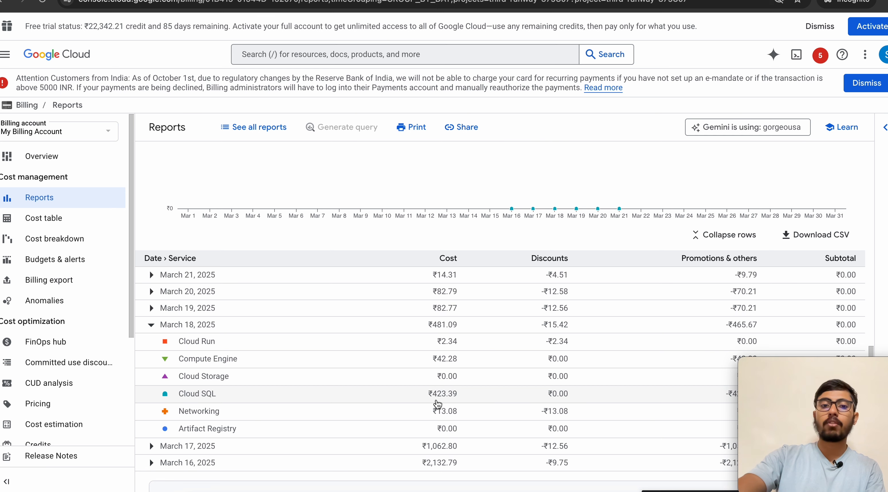
left_click(151, 325)
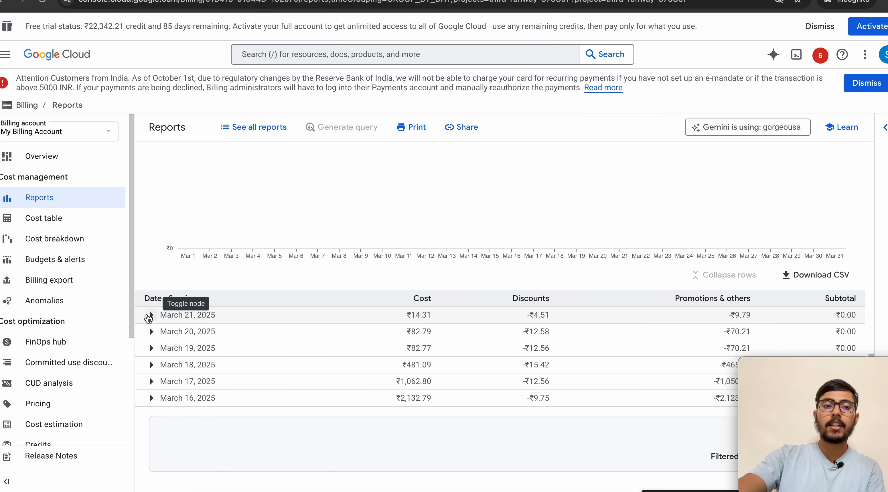
left_click(151, 347)
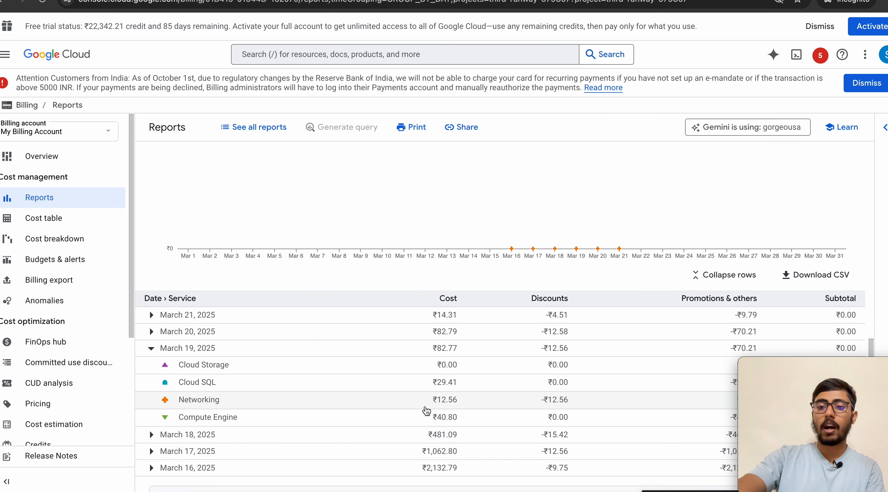
scroll(432, 411, "down", 2)
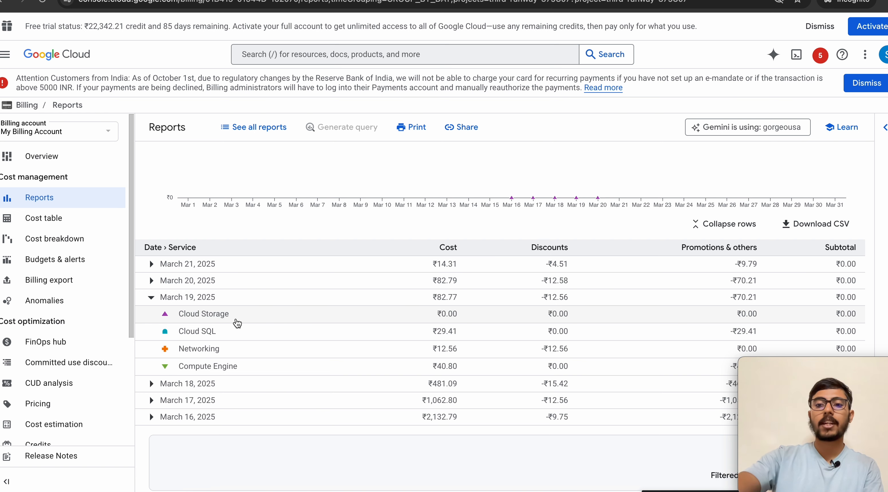
left_click(151, 297)
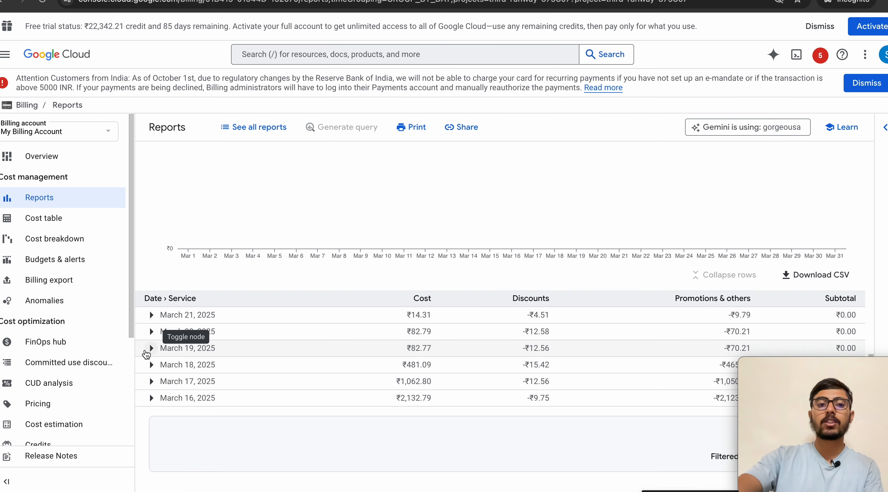
scroll(319, 376, "up", 10)
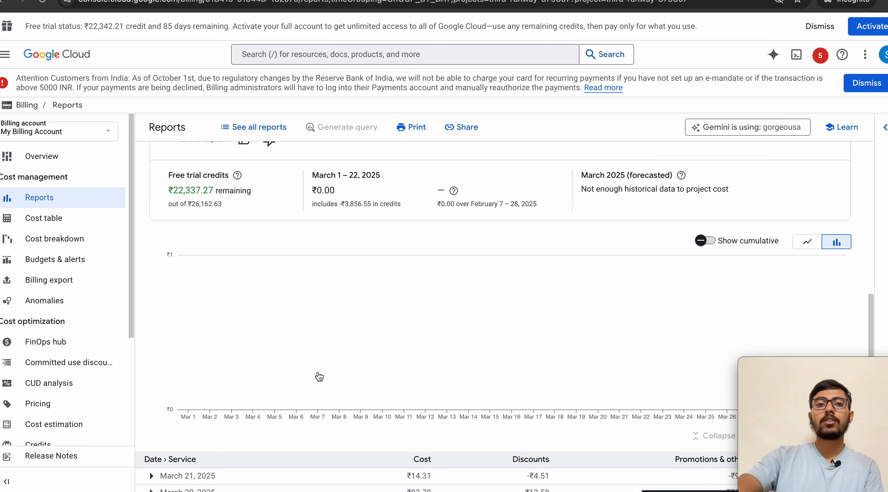